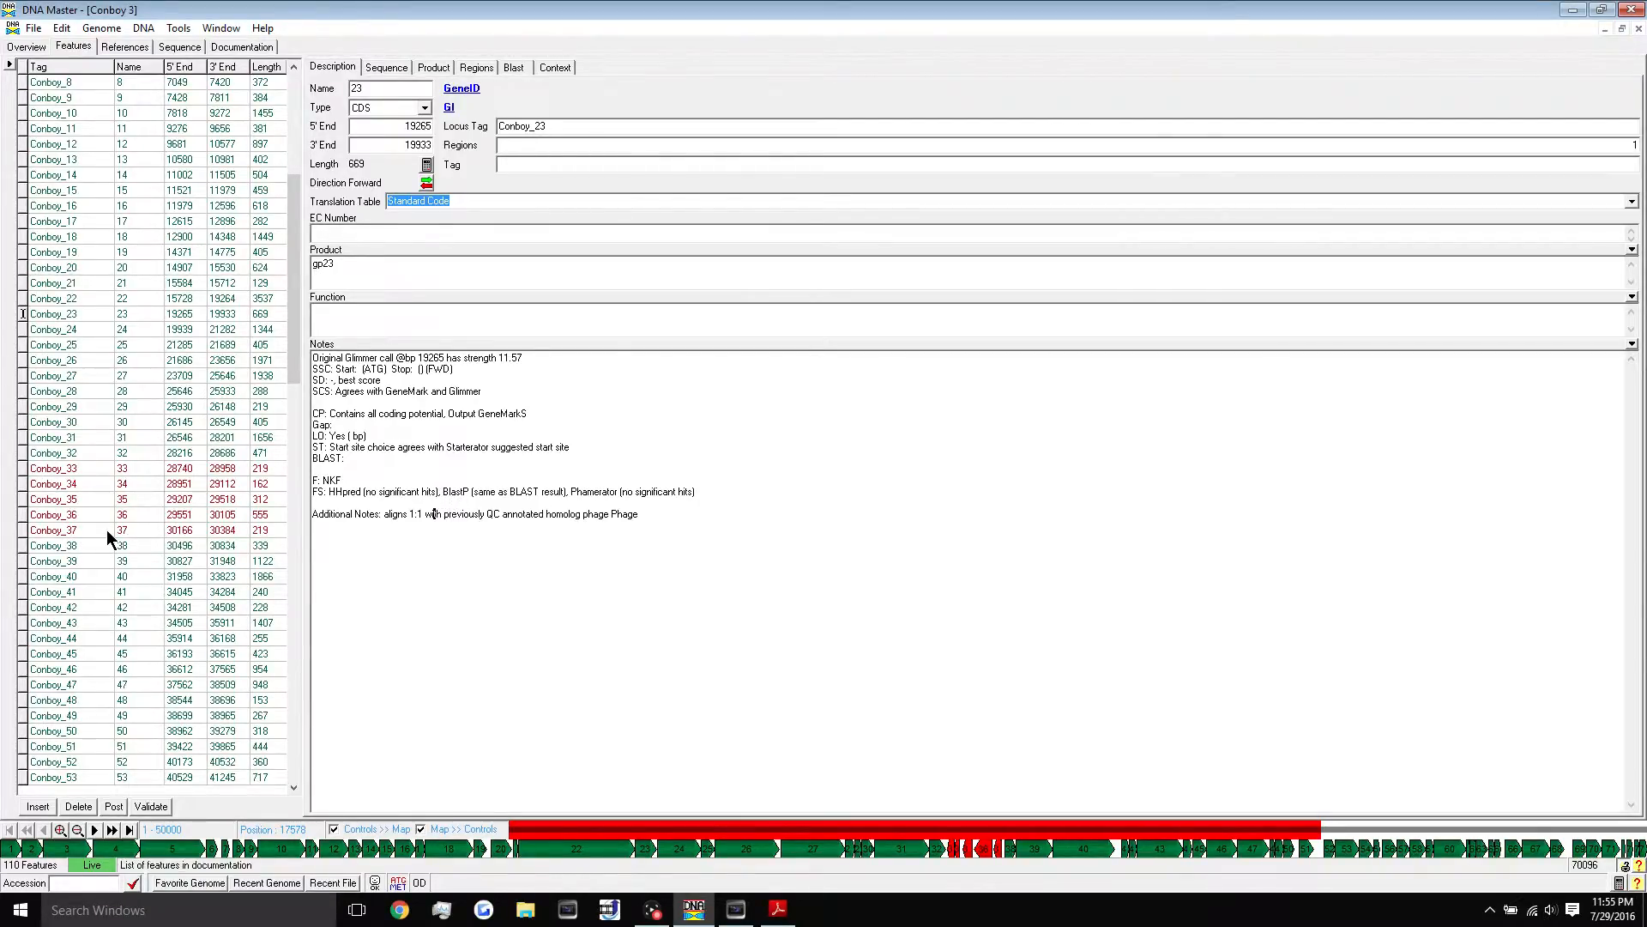
# - Select feature Conboy_23 and review its Notes text
pyautogui.click(53, 316)
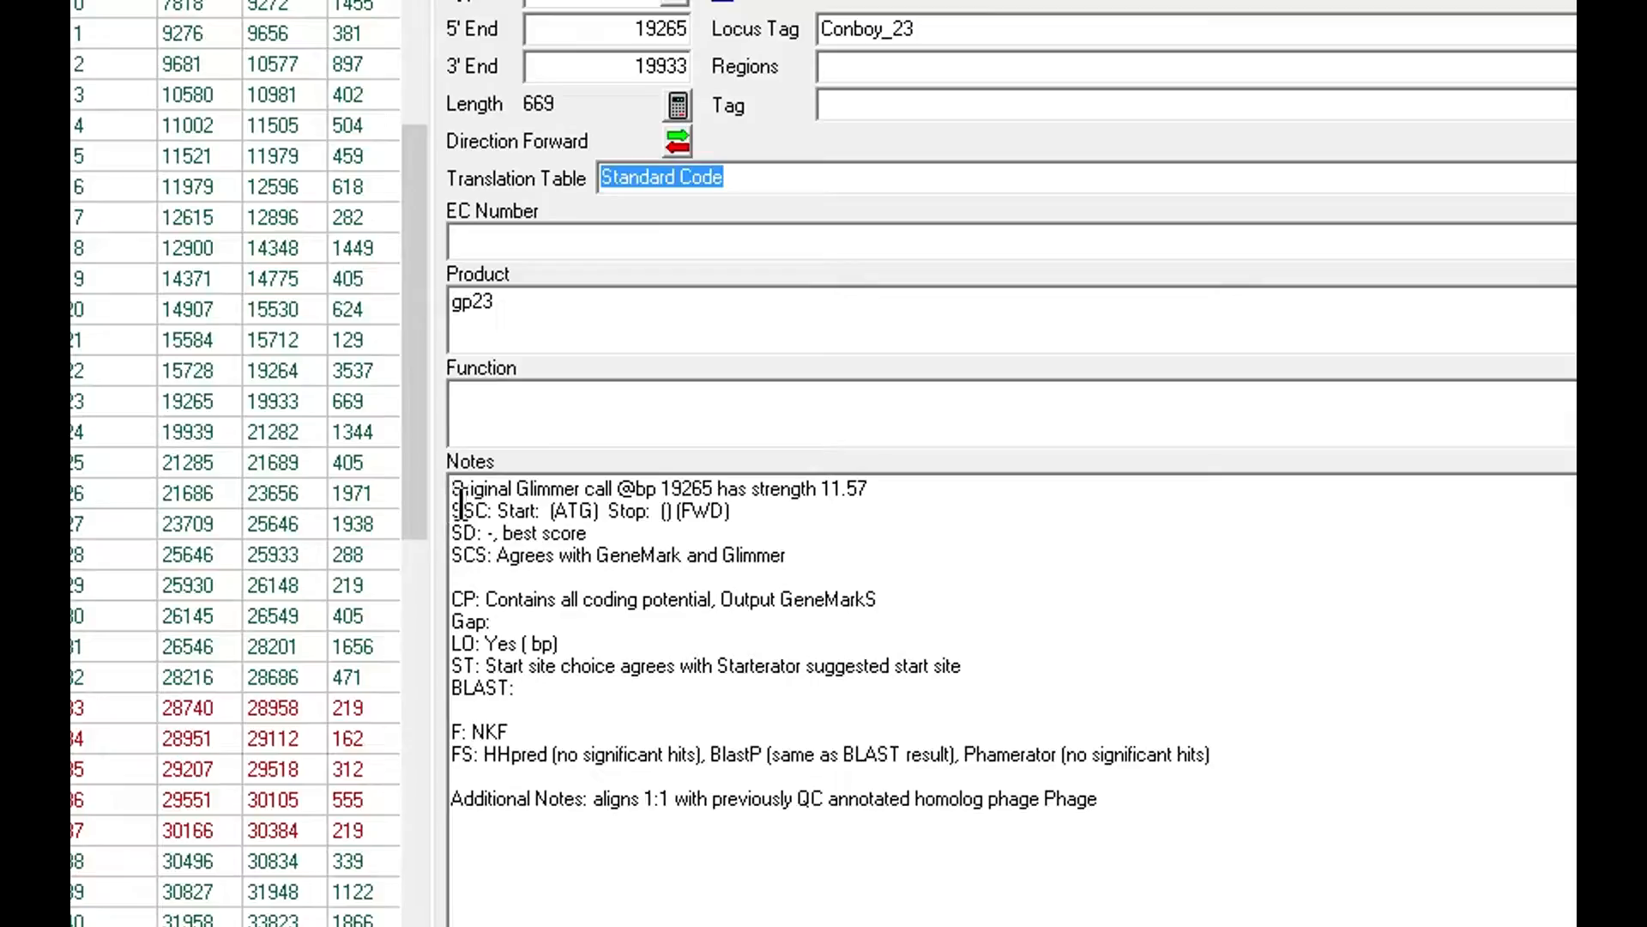
pyautogui.moveTo(1264, 907); pyautogui.dragTo(417, 426)
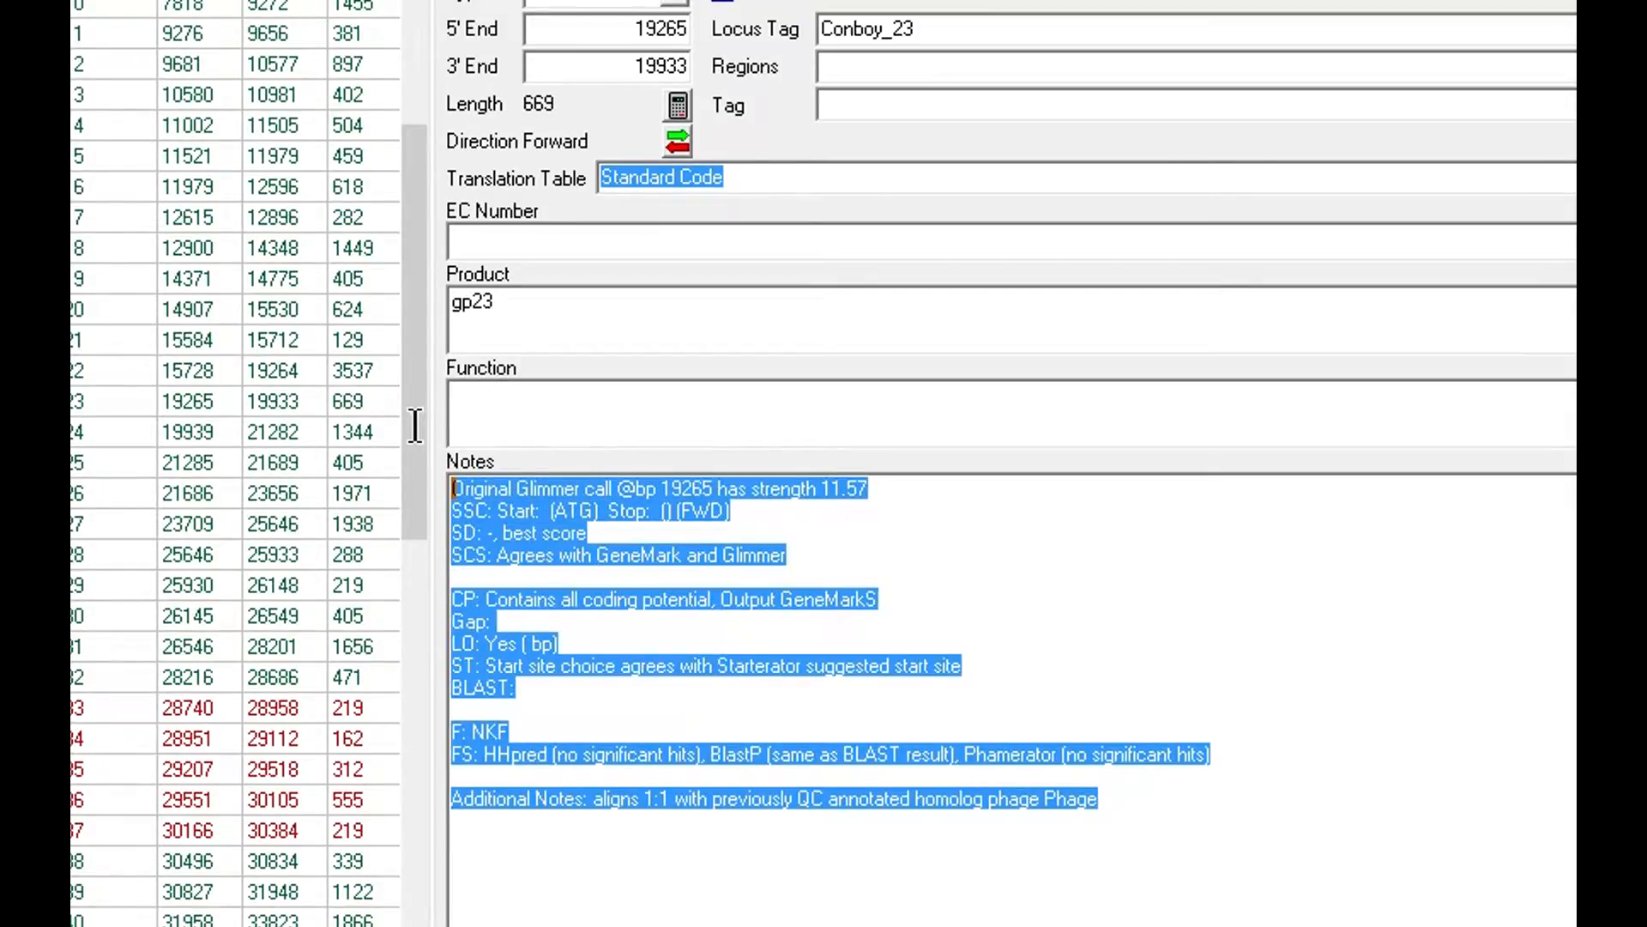
pyautogui.click(1304, 796)
# - Enter the 5' End coordinate 19265 before (ATG) on the SSC line
pyautogui.click(546, 511)
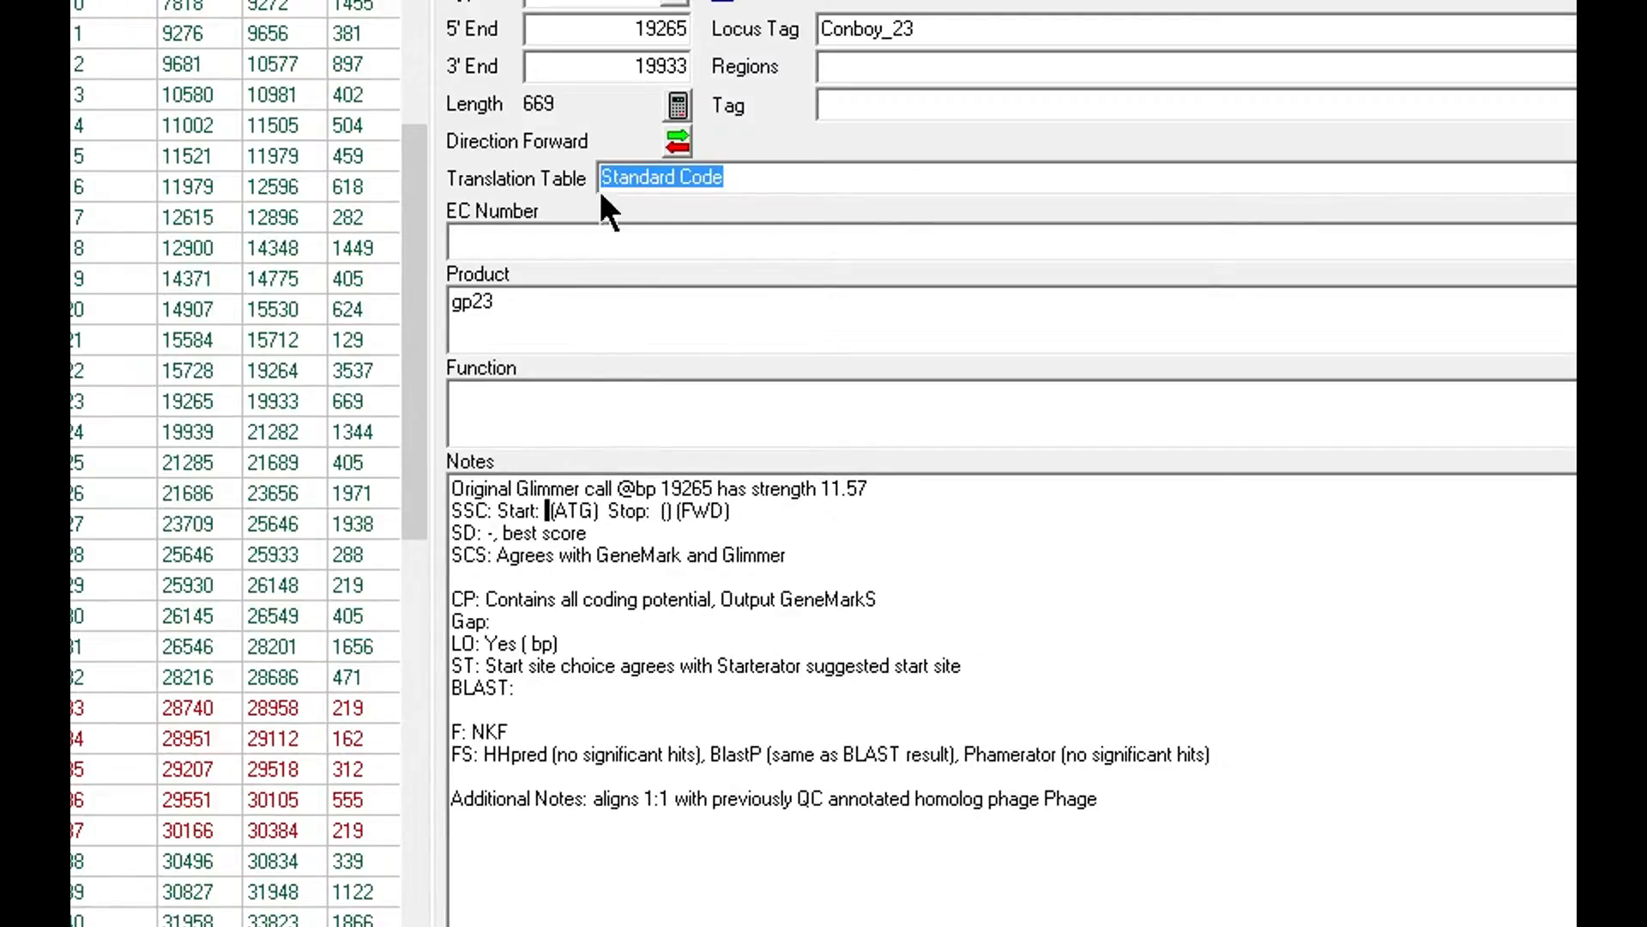
pyautogui.click(635, 30)
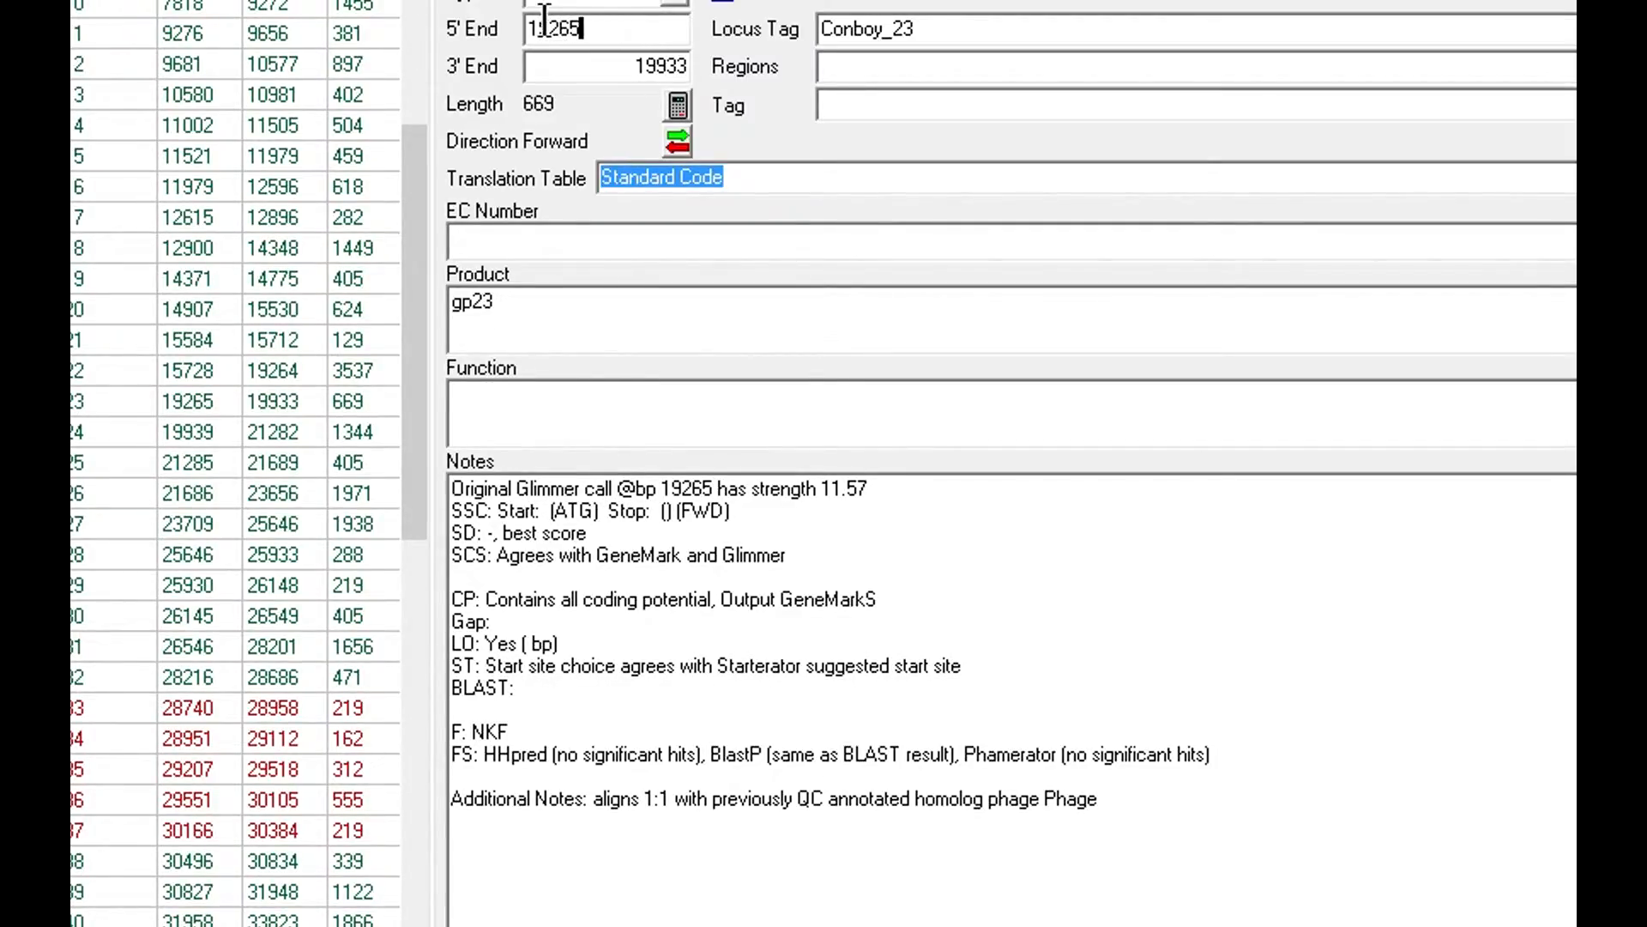
pyautogui.click(546, 511)
pyautogui.write('19')
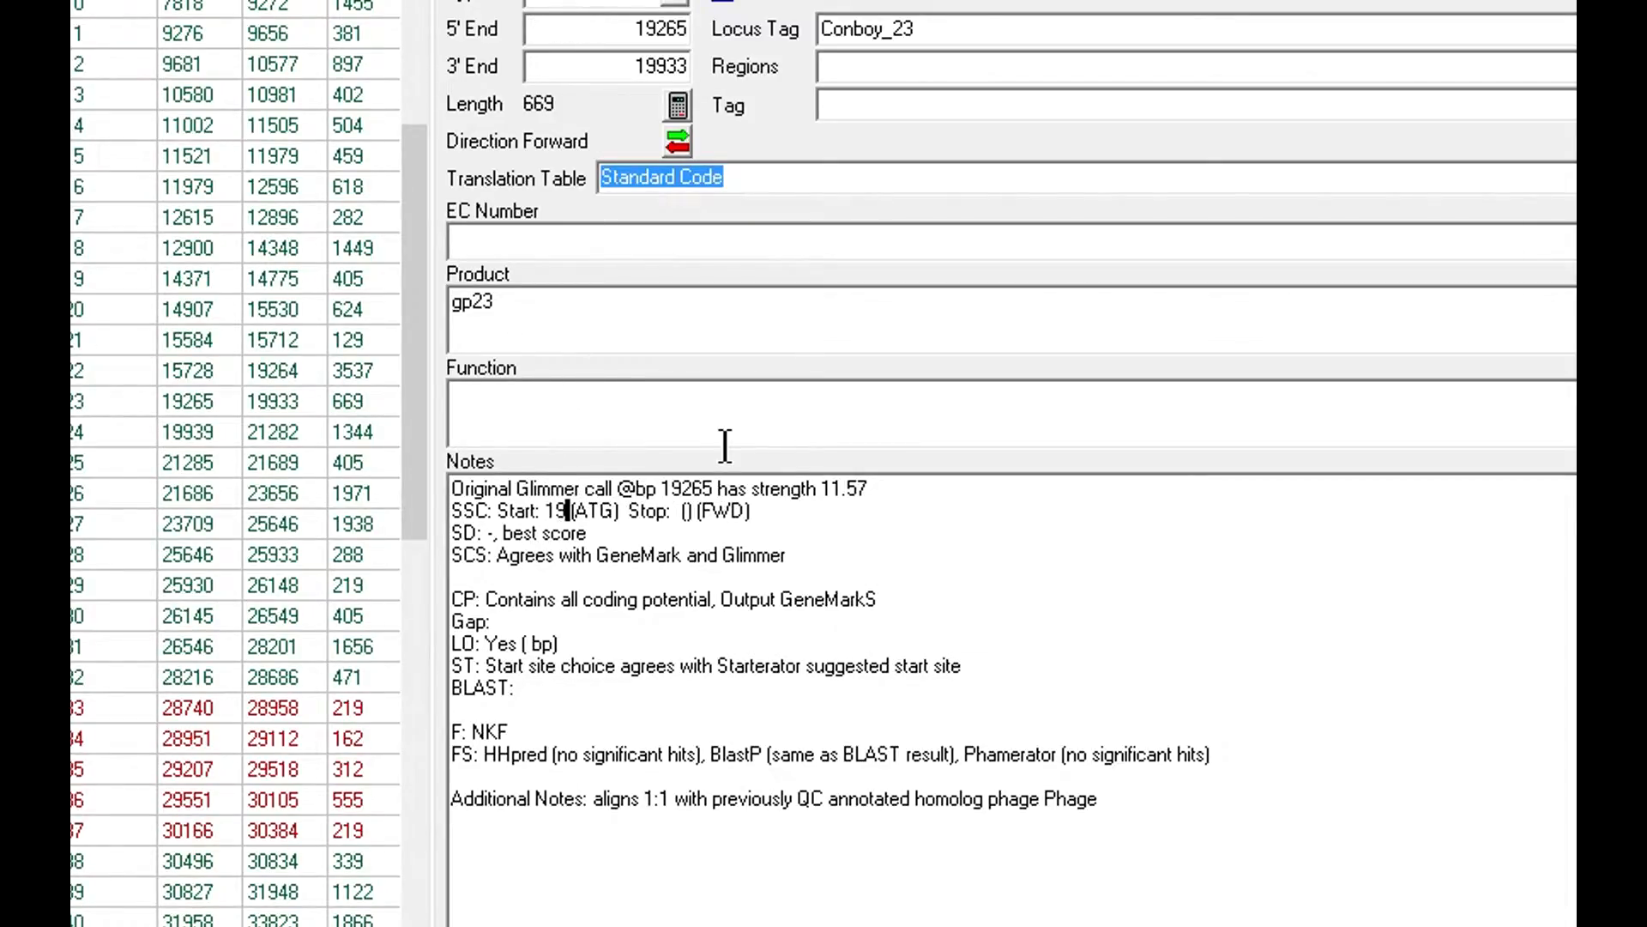
pyautogui.write('265')
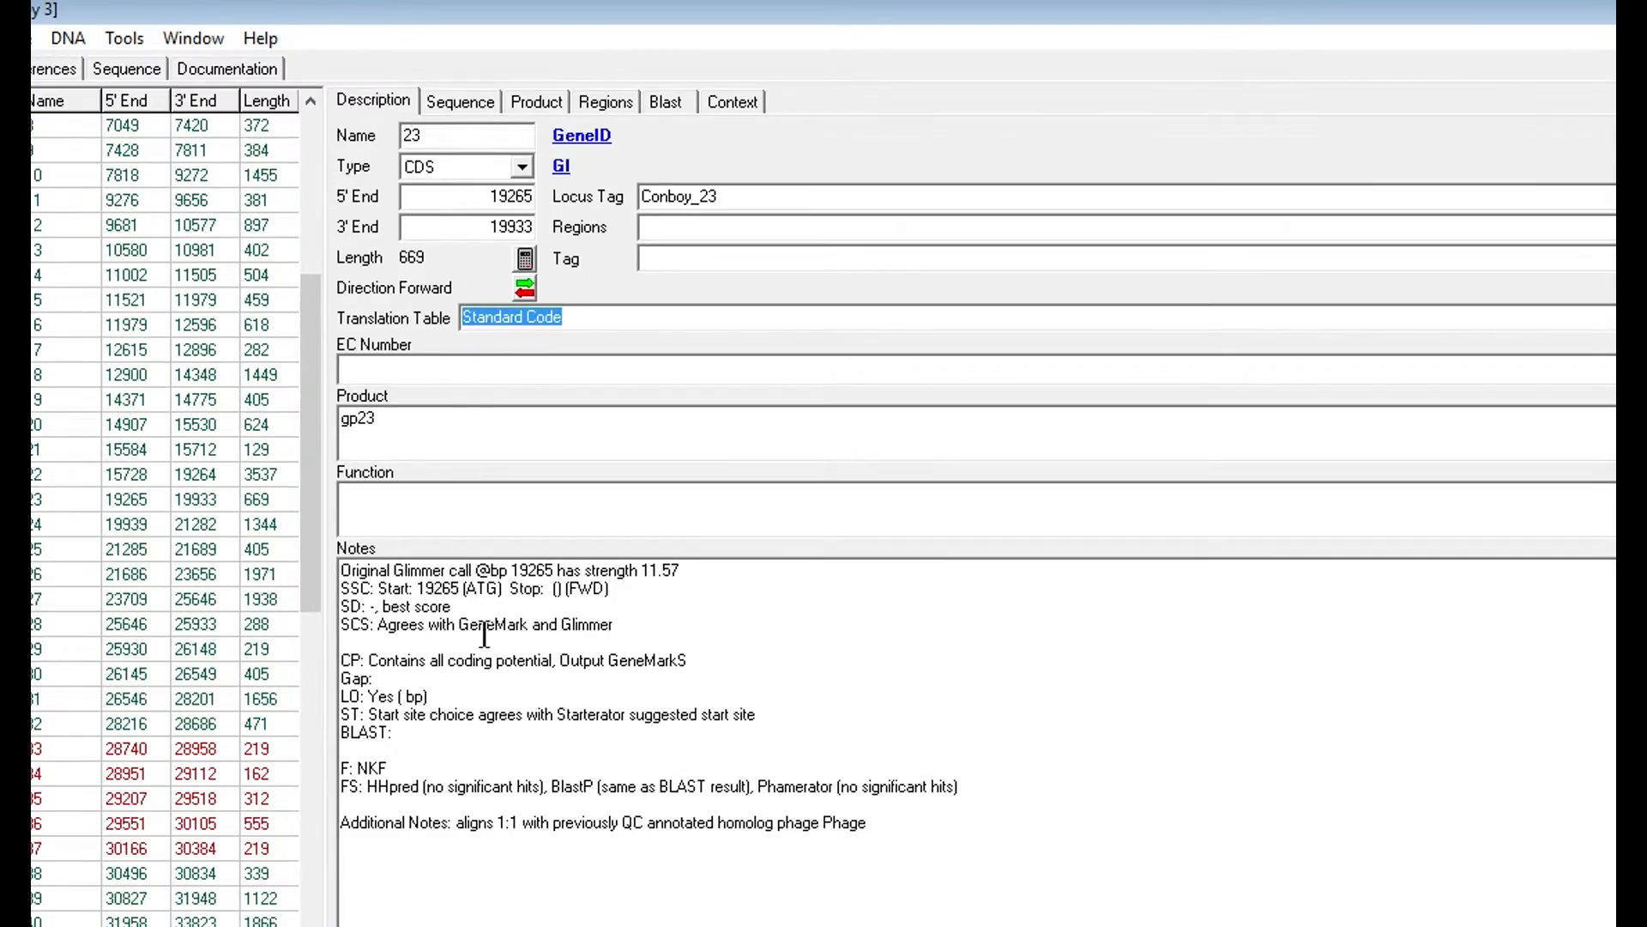
# - Check on the Sequence tab that the gene's first codon is GTG
pyautogui.click(460, 105)
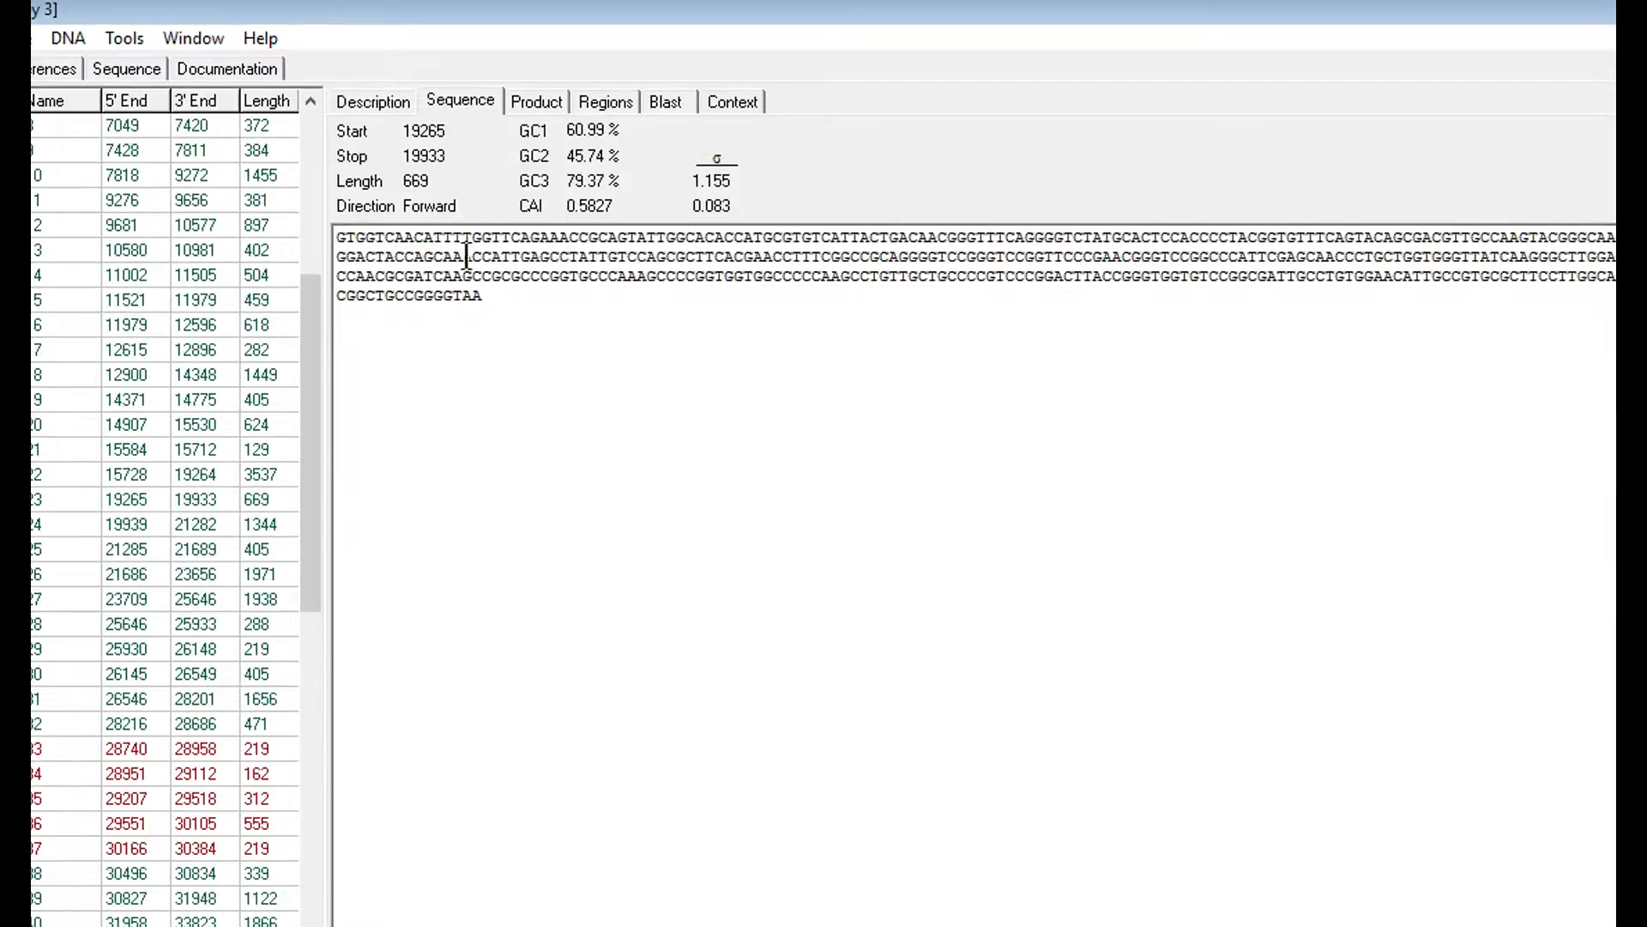
pyautogui.moveTo(361, 239); pyautogui.dragTo(332, 238)
pyautogui.click(367, 102)
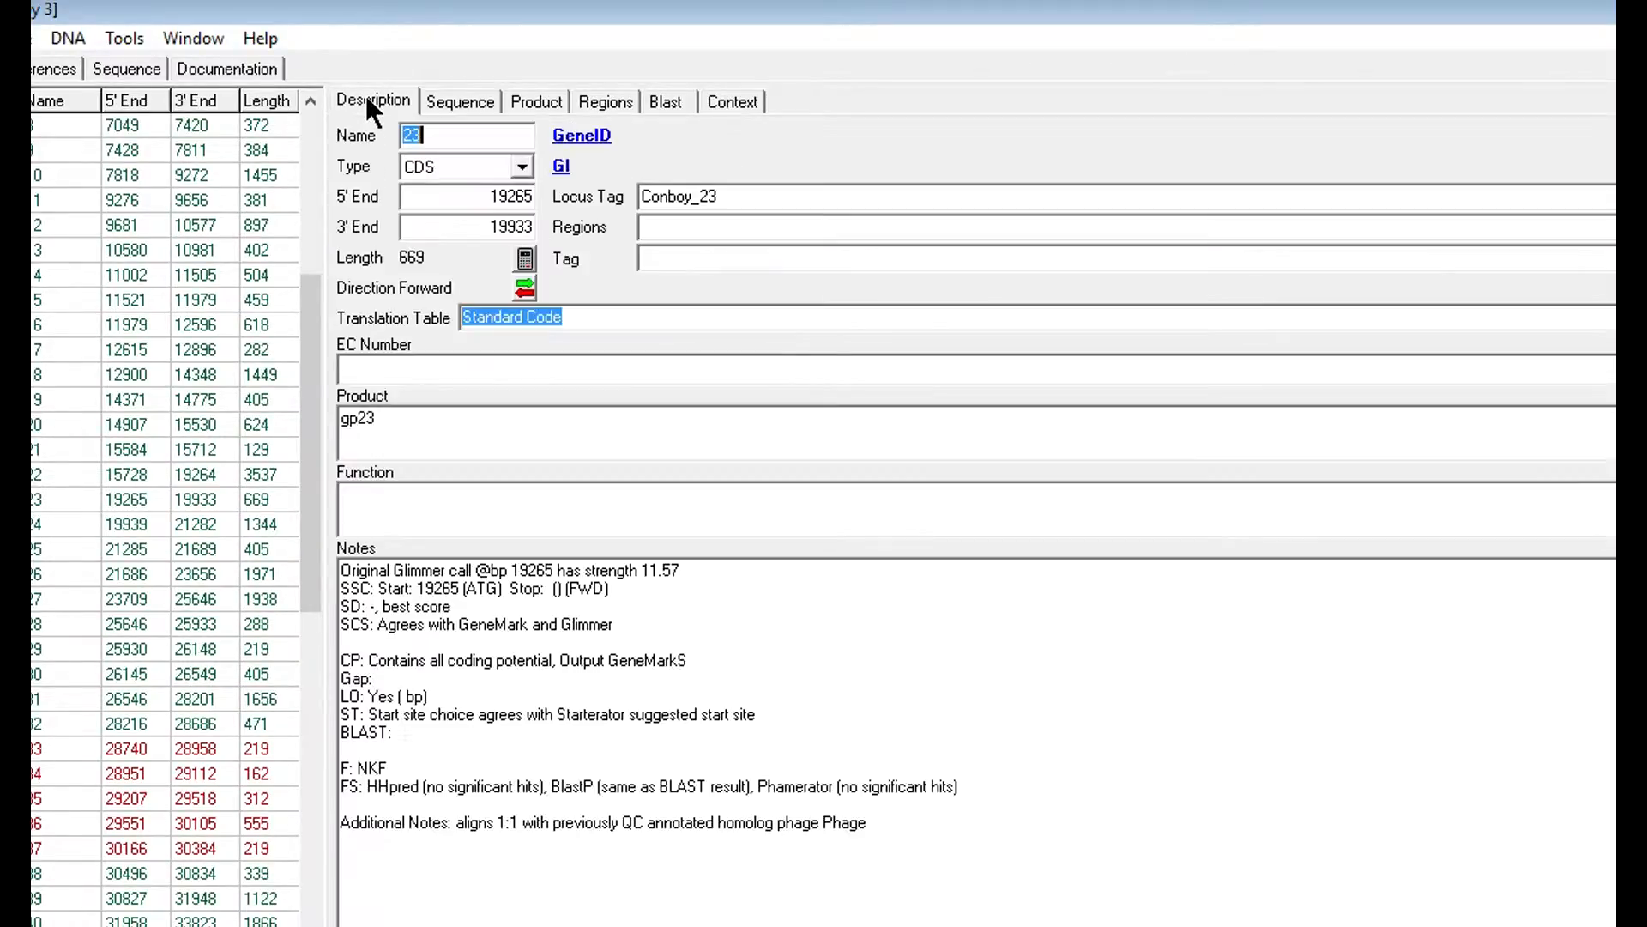
# - Change the start codon in the SSC note from ATG to GTG
pyautogui.click(478, 592)
pyautogui.press('BackSpace')
pyautogui.write('G')
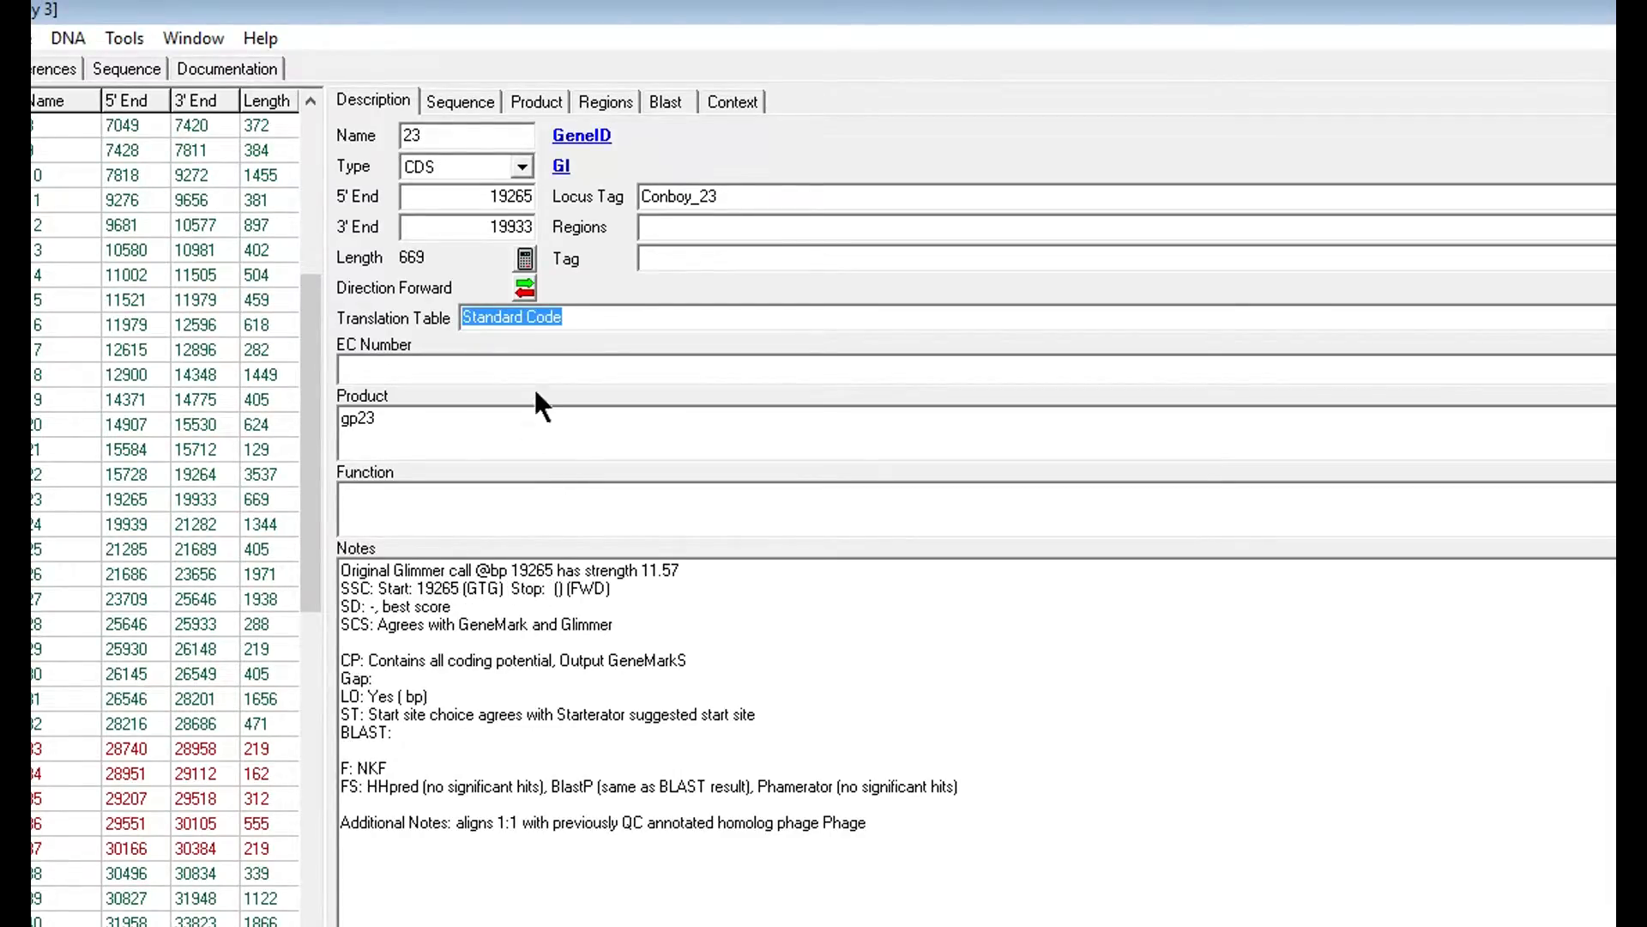
# - Add stop 19933 with codon (TAA) to the SSC line, removing the extra space
pyautogui.click(553, 588)
pyautogui.write('19933')
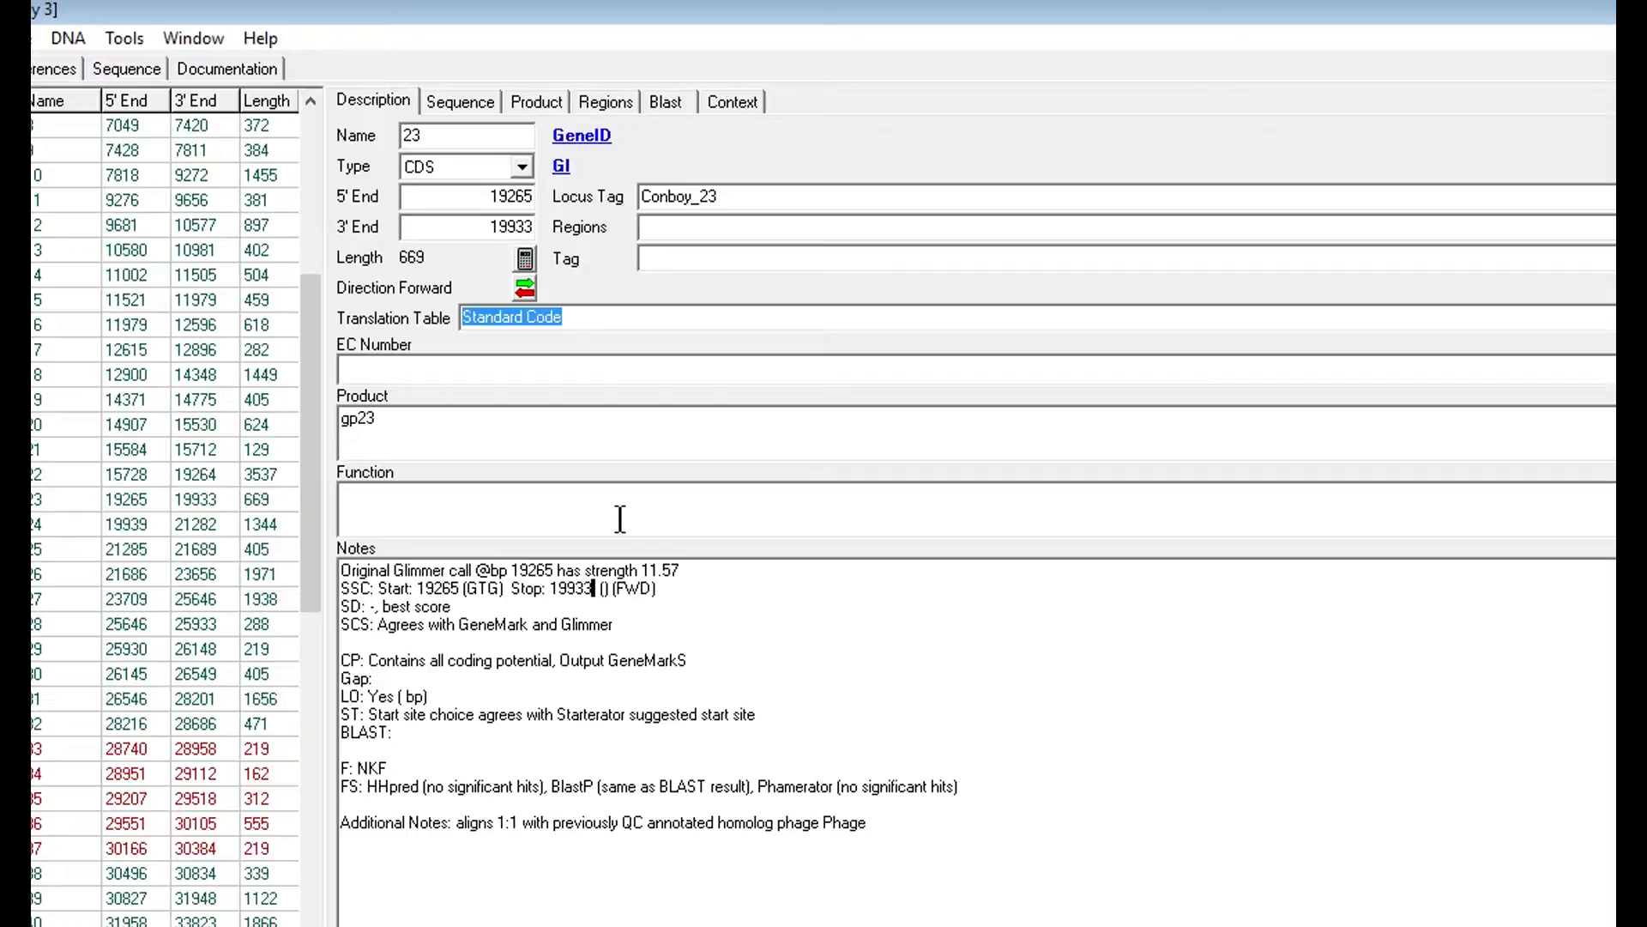
pyautogui.click(460, 102)
pyautogui.moveTo(486, 298); pyautogui.dragTo(455, 309)
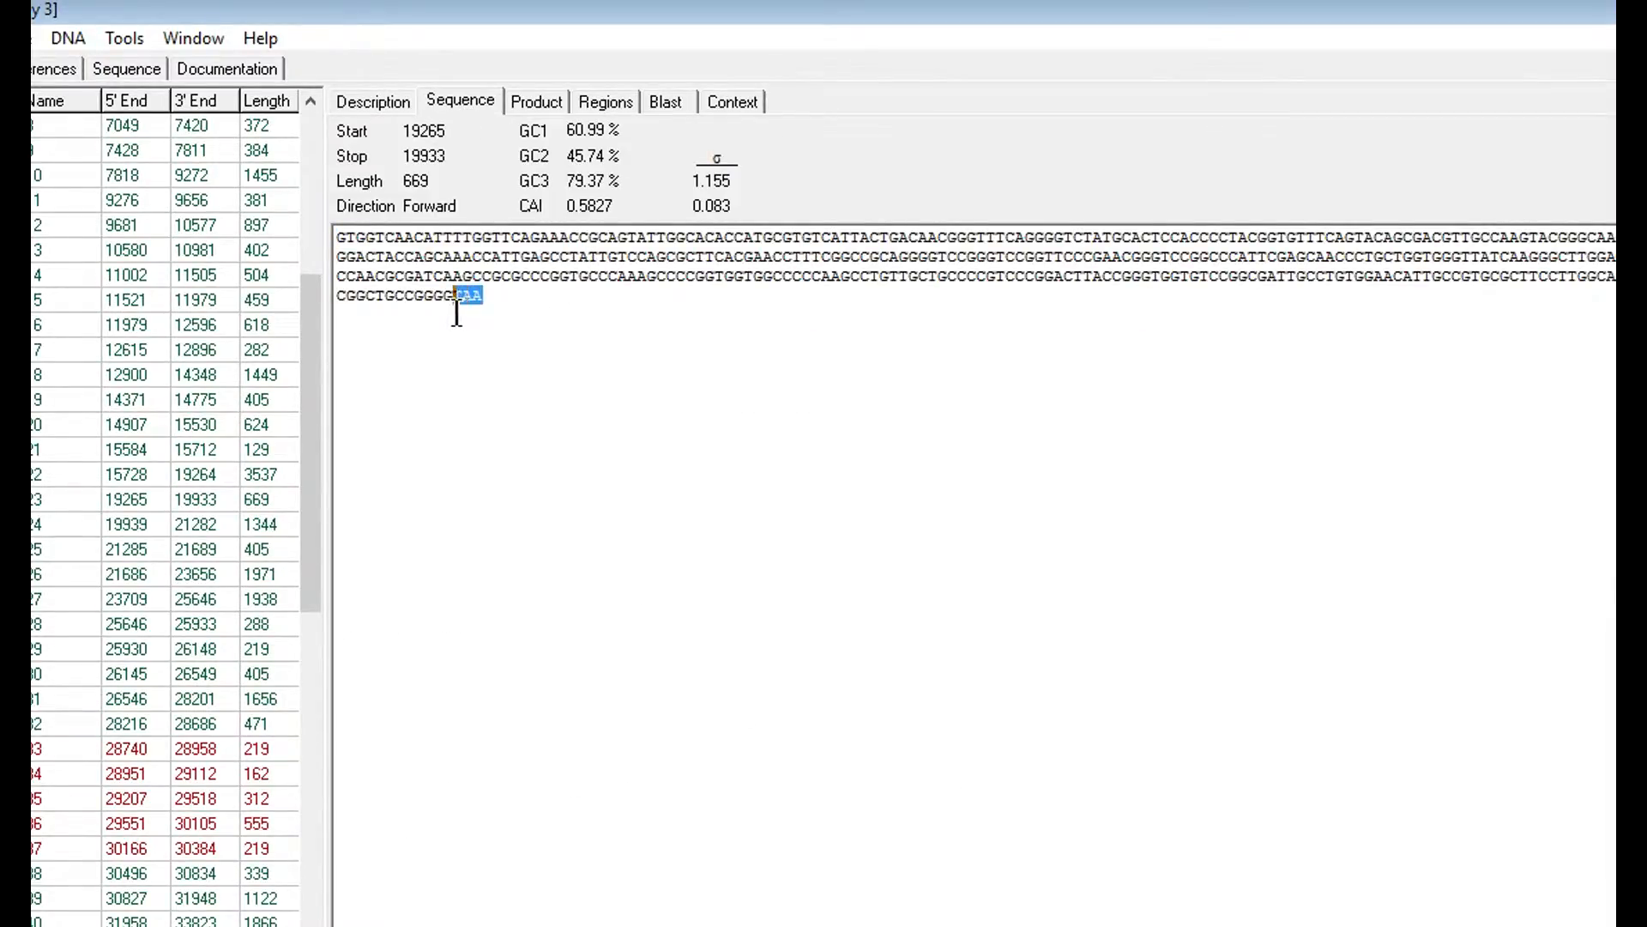
pyautogui.click(363, 103)
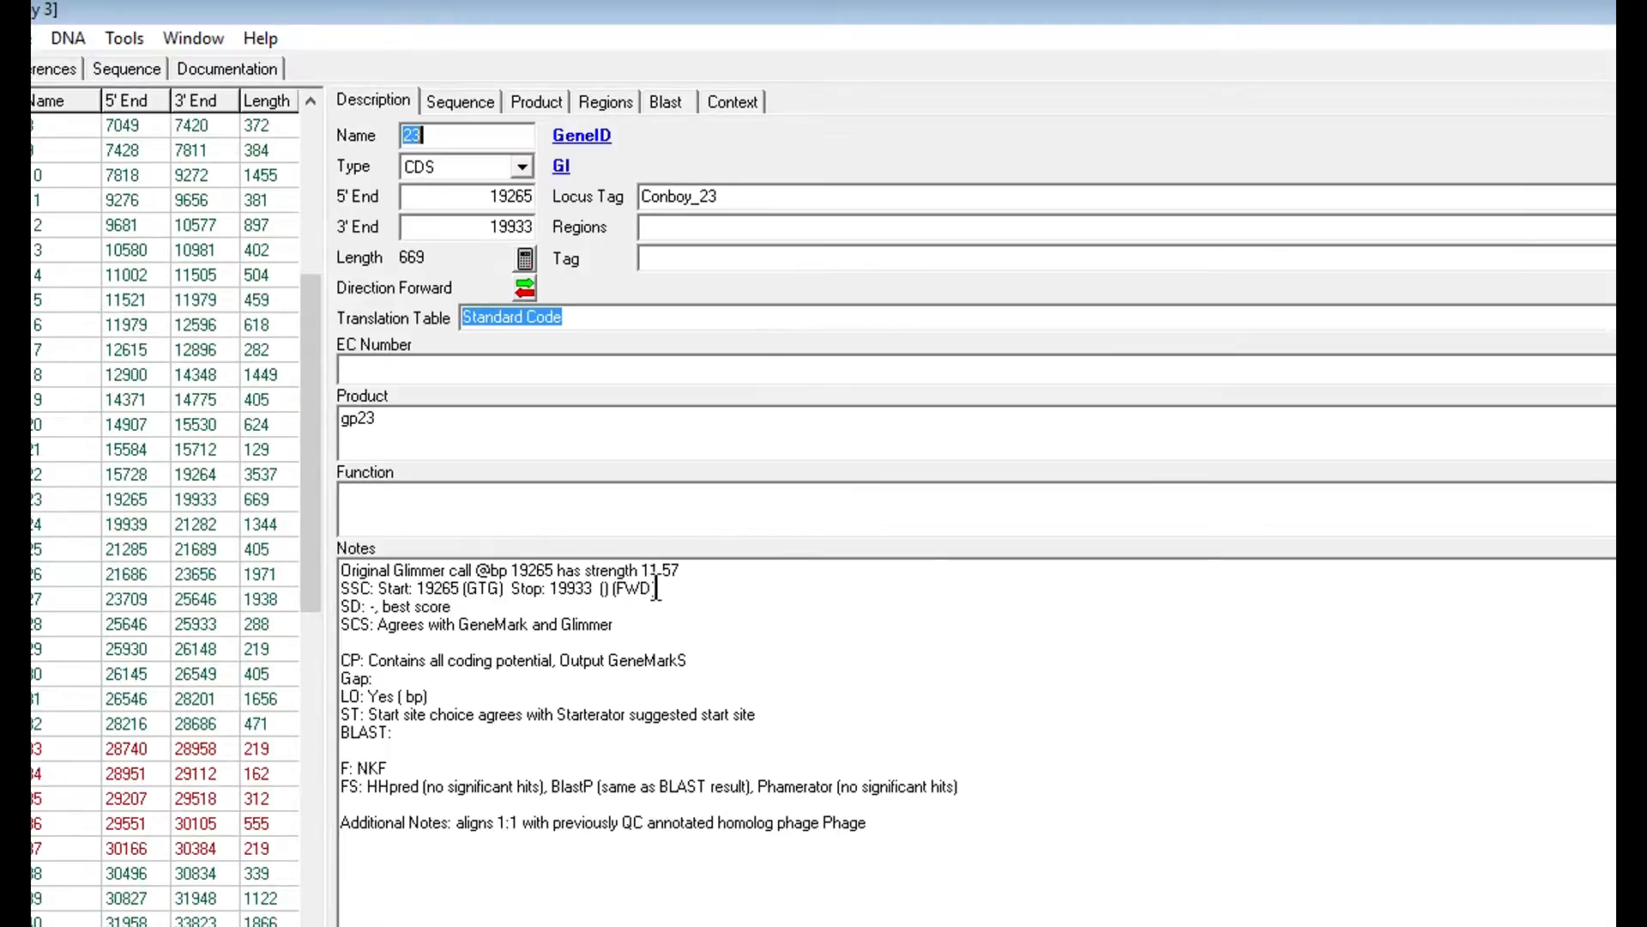
pyautogui.click(605, 587)
pyautogui.write('TAA')
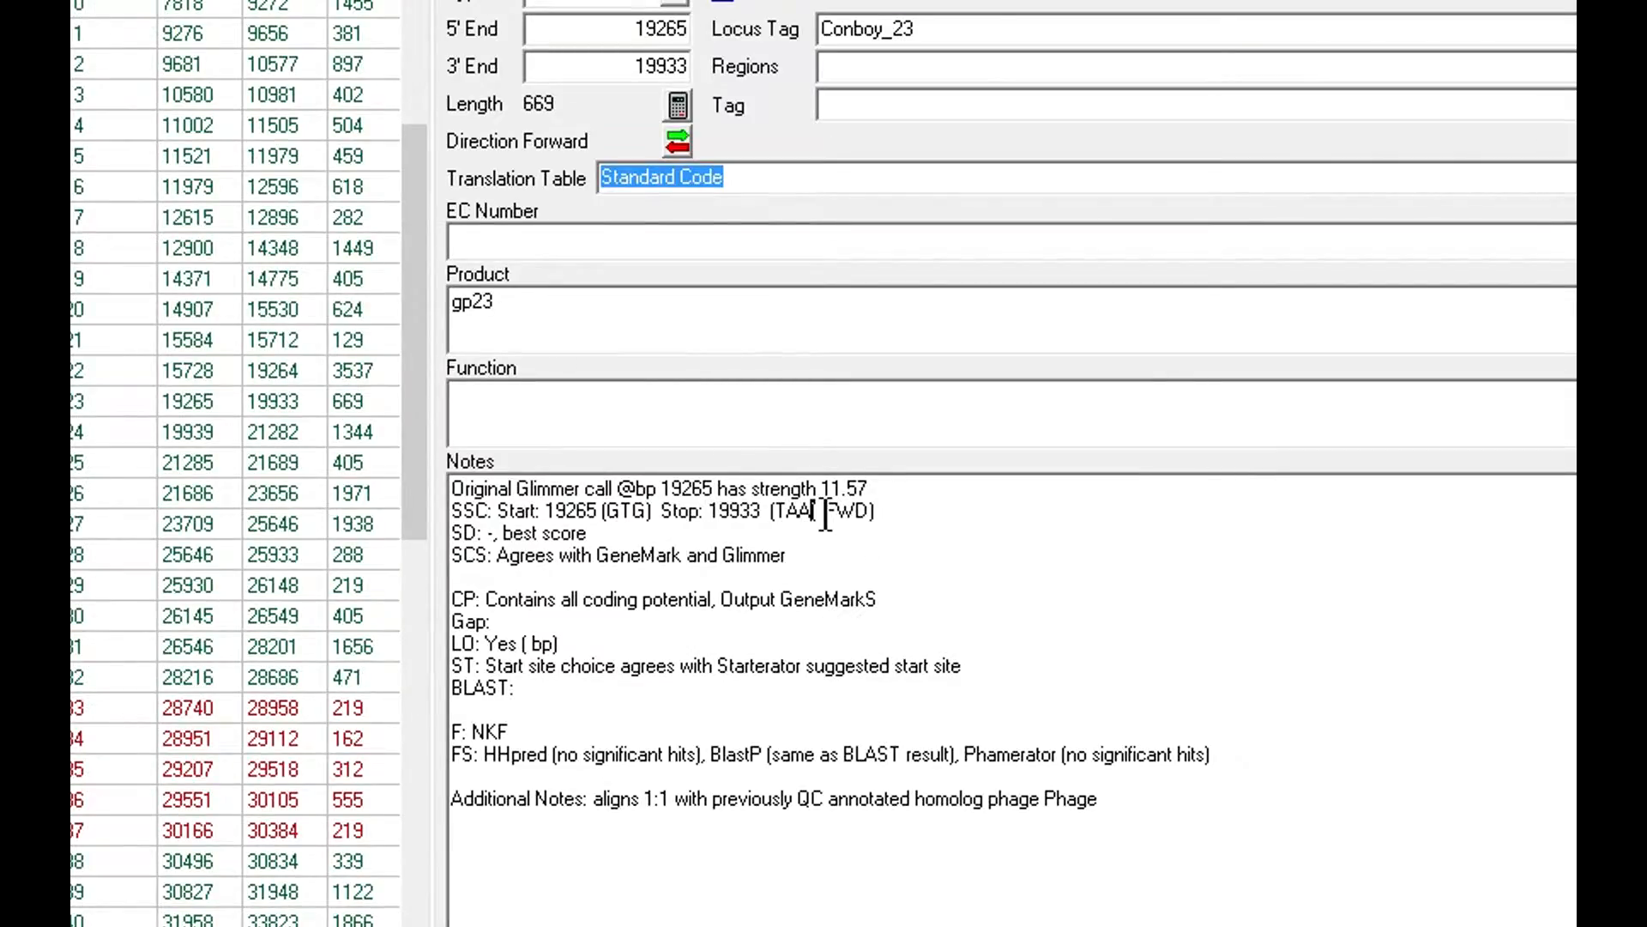
pyautogui.click(767, 511)
pyautogui.press('BackSpace')
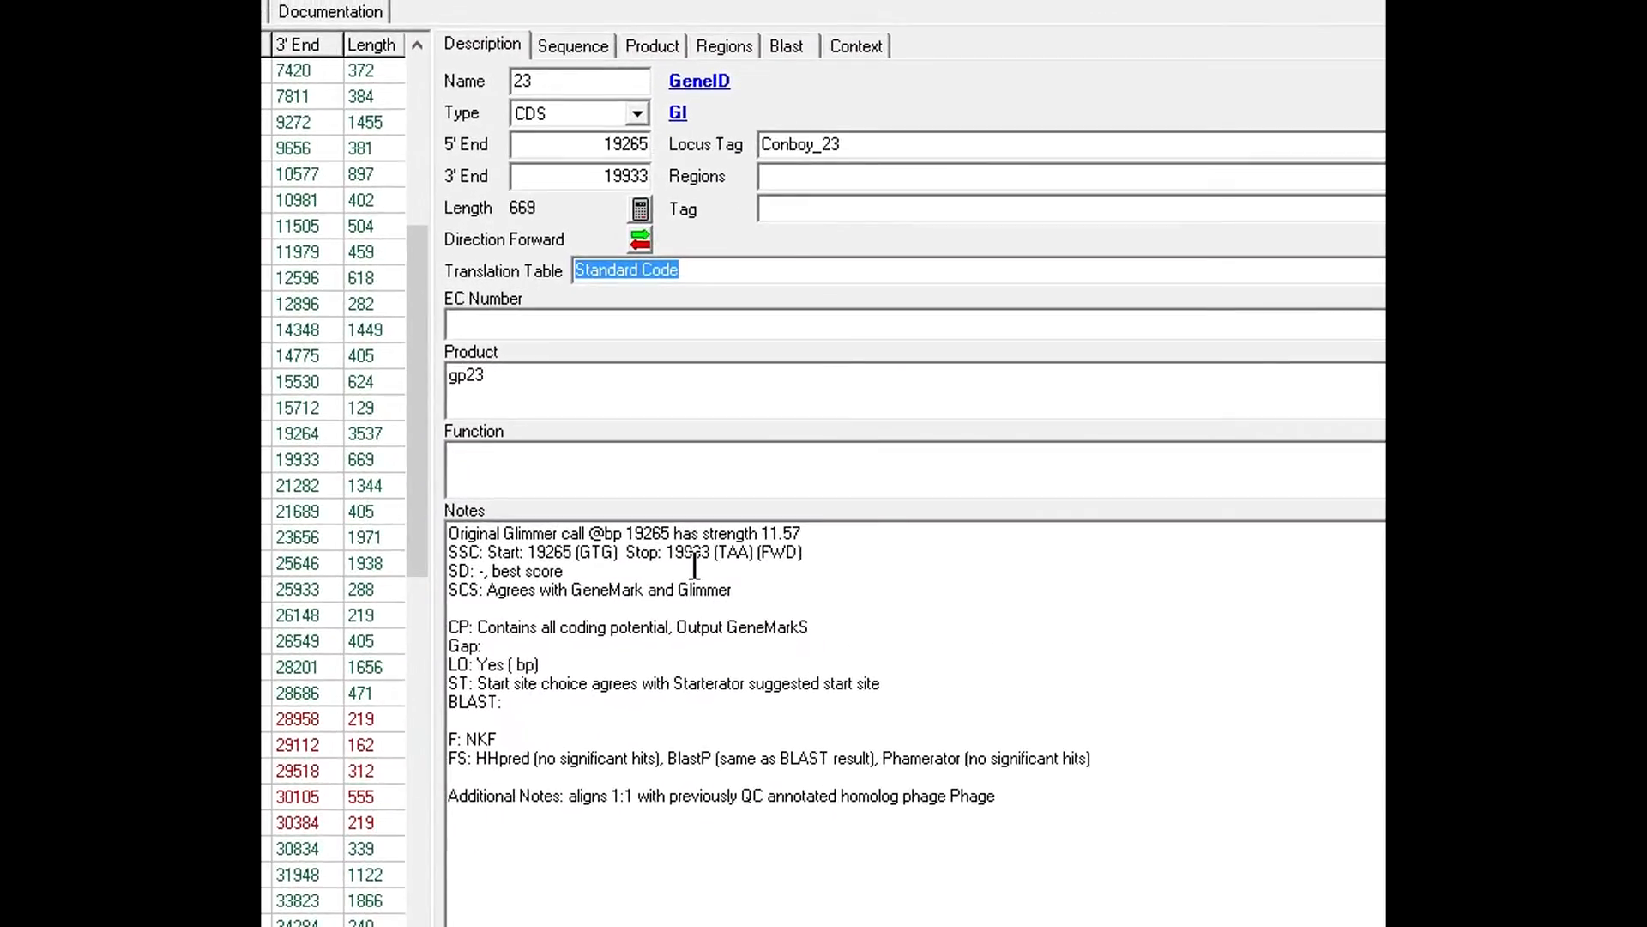
# - Review the SSC line's start, stop and FWD entries, then post gene 23's notes
pyautogui.doubleClick(764, 554)
pyautogui.click(817, 554)
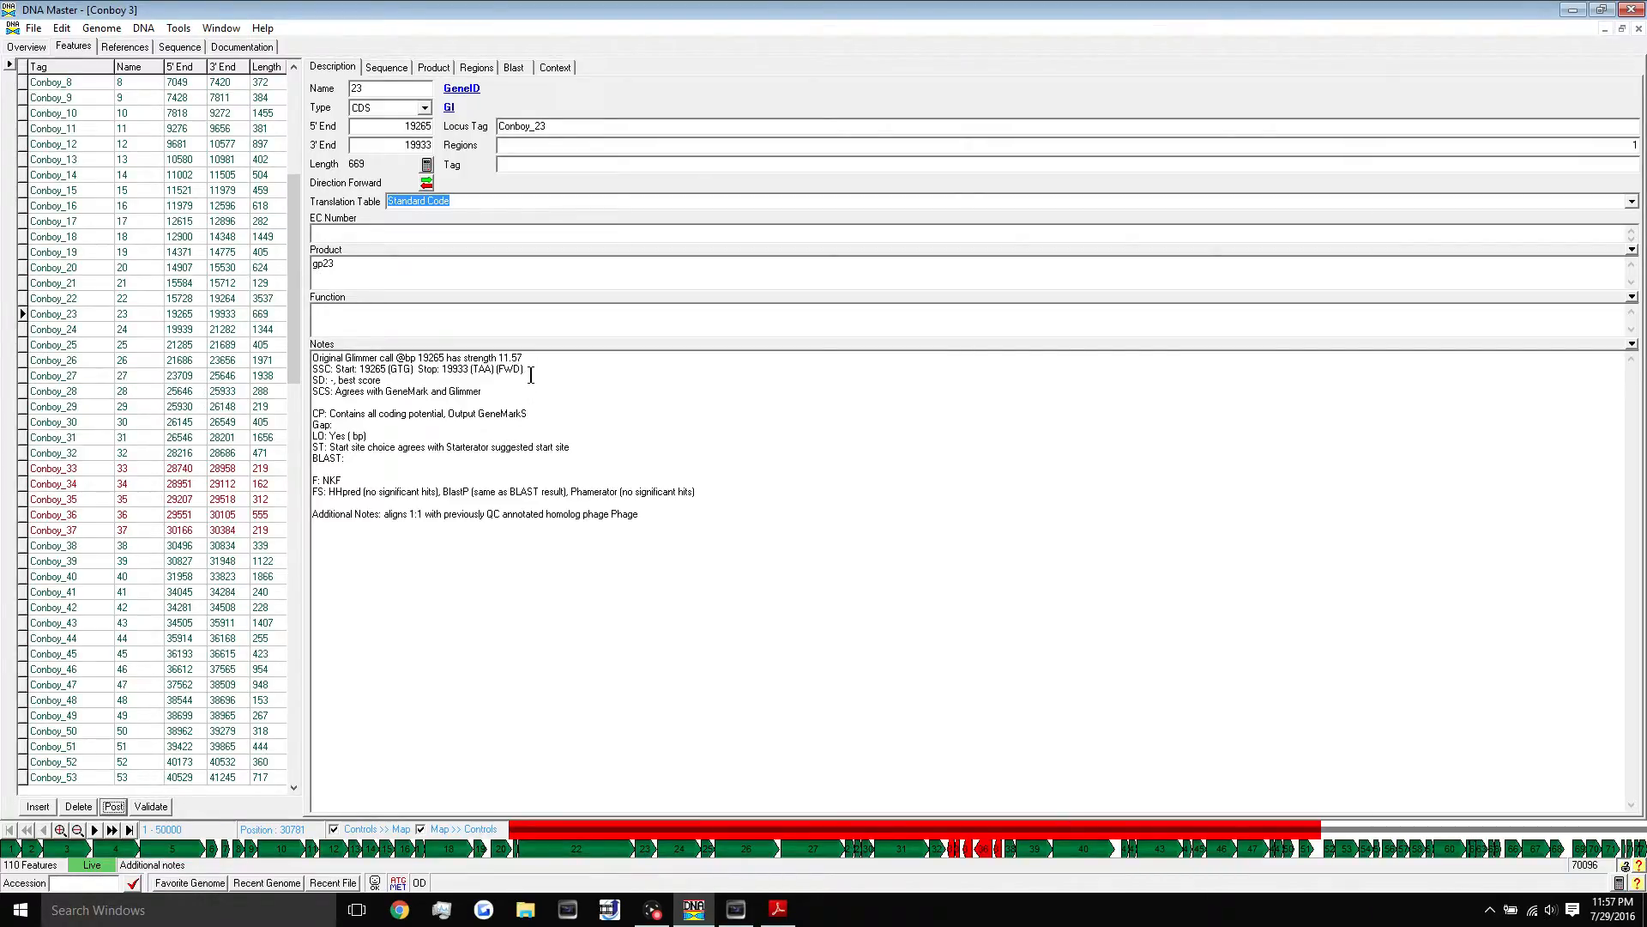
pyautogui.moveTo(531, 375); pyautogui.dragTo(318, 351)
pyautogui.click(510, 359)
pyautogui.moveTo(554, 369); pyautogui.dragTo(316, 356)
pyautogui.click(377, 379)
pyautogui.moveTo(536, 365); pyautogui.dragTo(305, 370)
pyautogui.click(113, 806)
# - Inspect the SD line '-, best score' against the SSC start and stop details
pyautogui.click(491, 380)
pyautogui.moveTo(356, 380); pyautogui.dragTo(385, 380)
pyautogui.moveTo(542, 368); pyautogui.dragTo(342, 369)
pyautogui.click(355, 381)
pyautogui.moveTo(313, 381); pyautogui.dragTo(385, 380)
pyautogui.click(388, 379)
# - Run DNA > Frames and show the annotated ORFs on the six-frame map
pyautogui.click(146, 31)
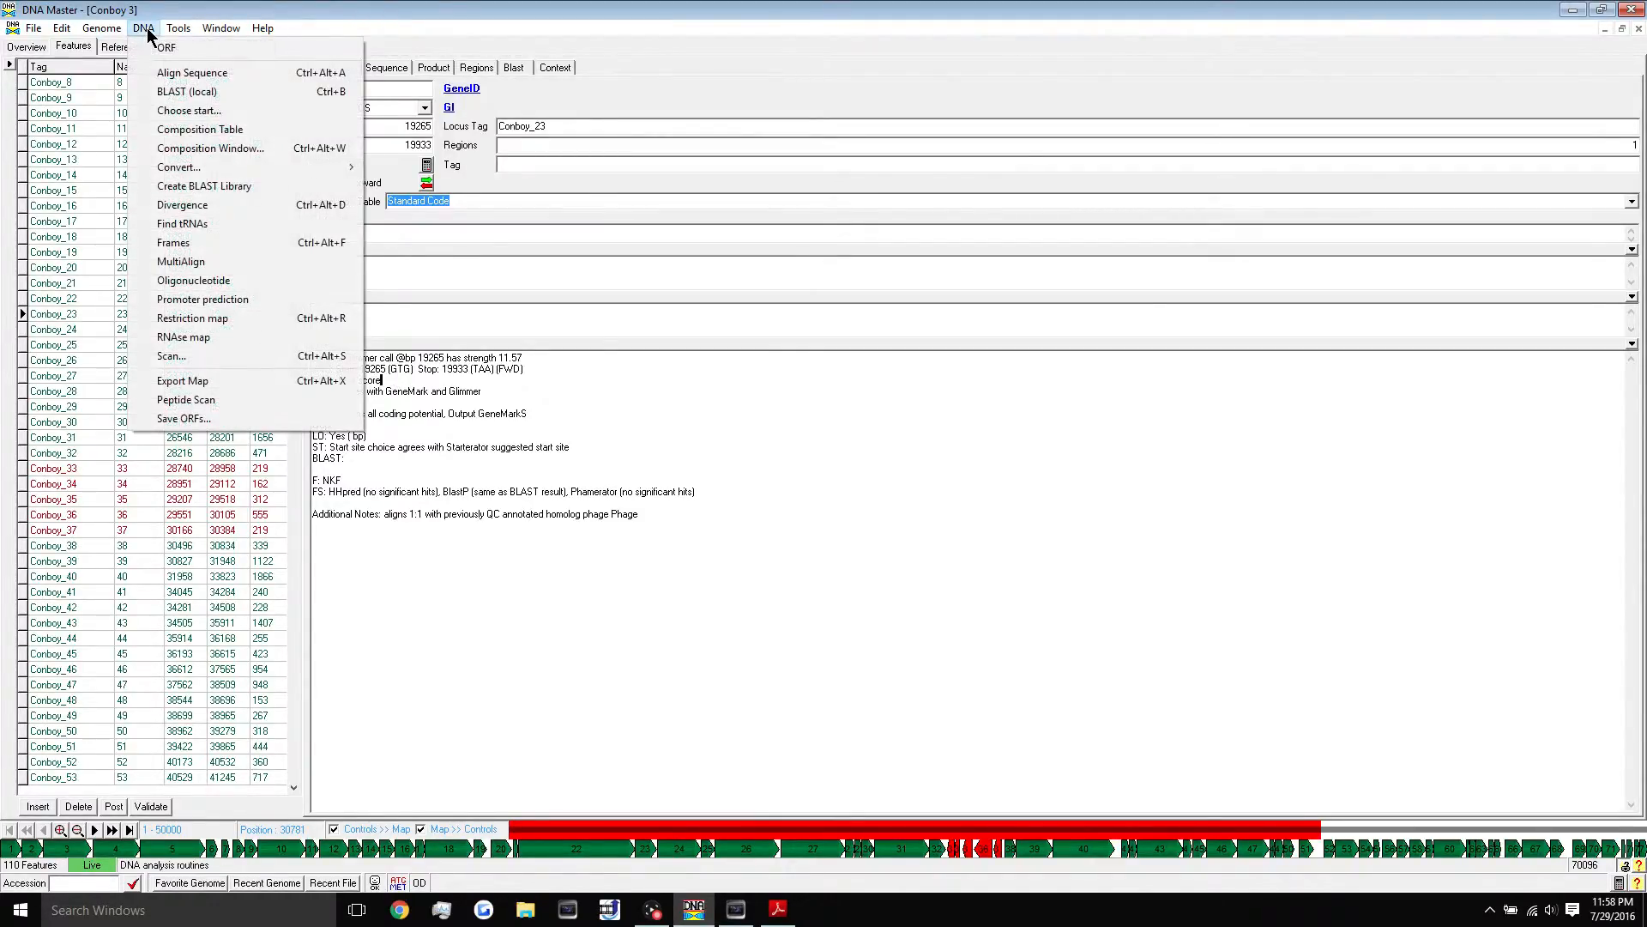
pyautogui.click(200, 242)
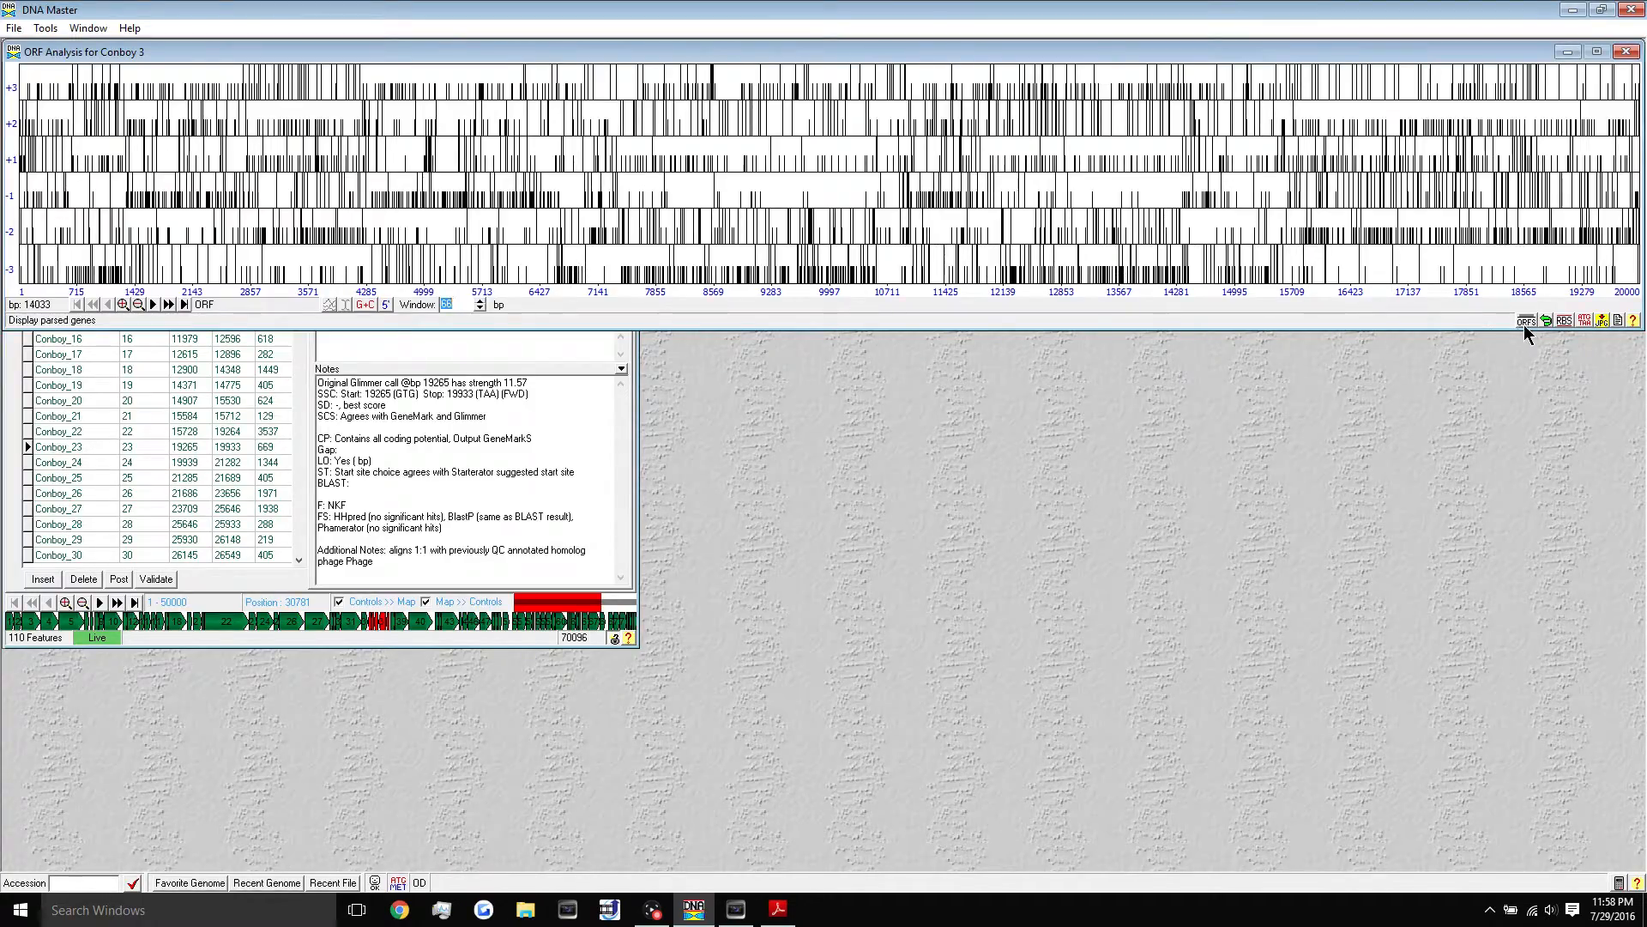
pyautogui.click(1527, 322)
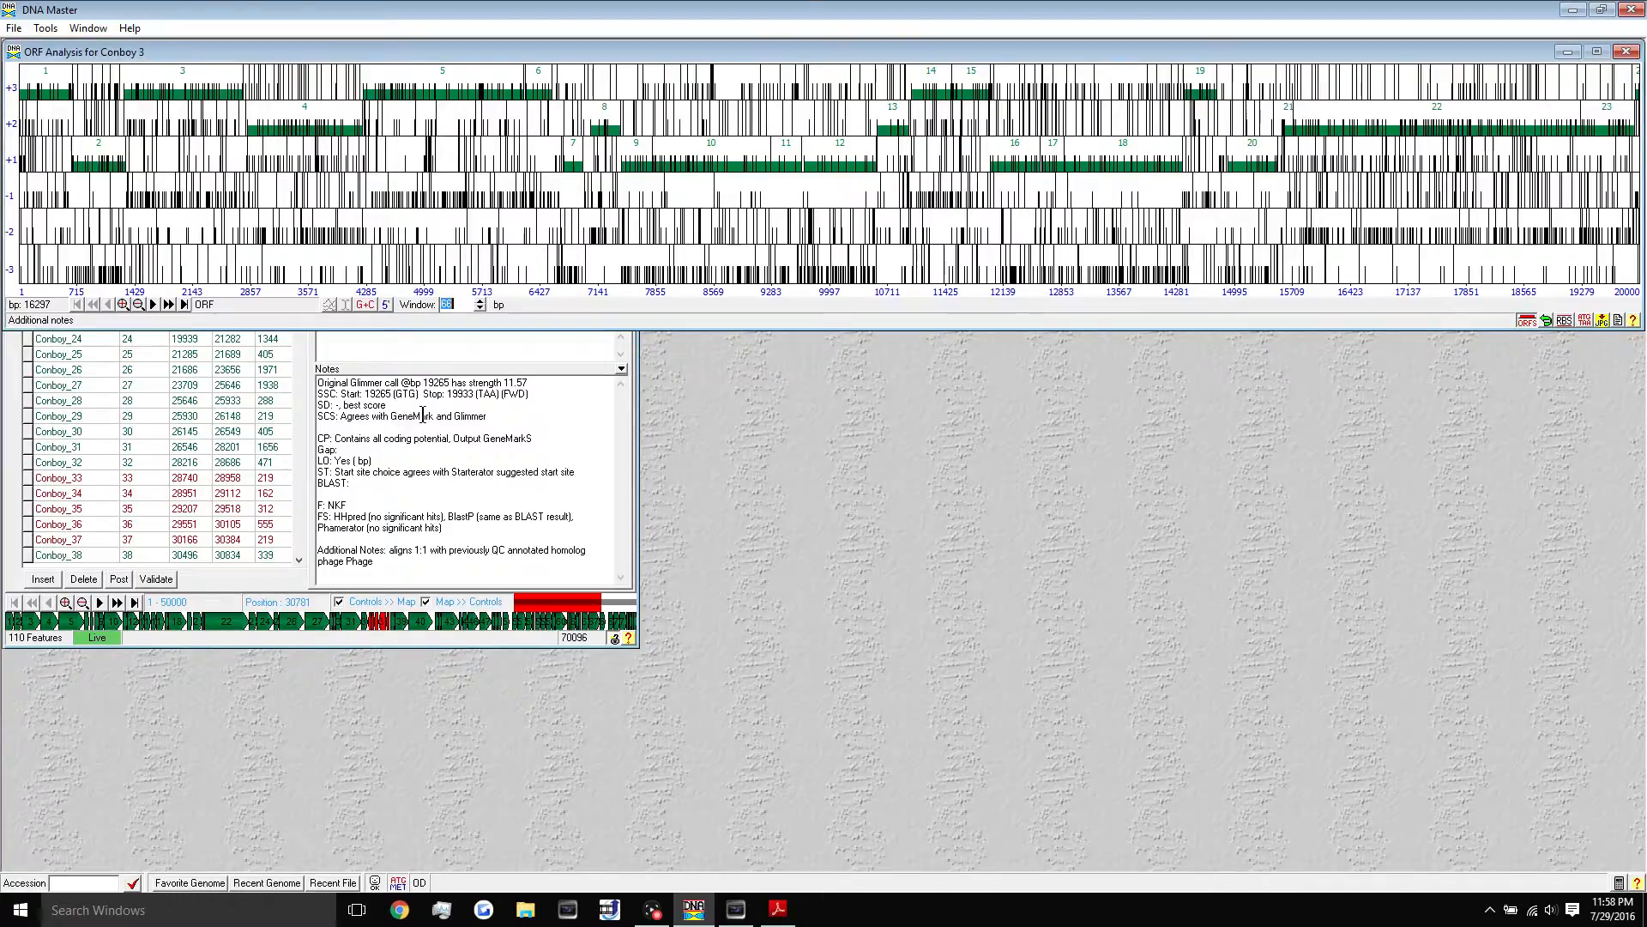
# - Shift the map to cover 5001–25000 and select ORF 23 in frame +2
pyautogui.click(394, 463)
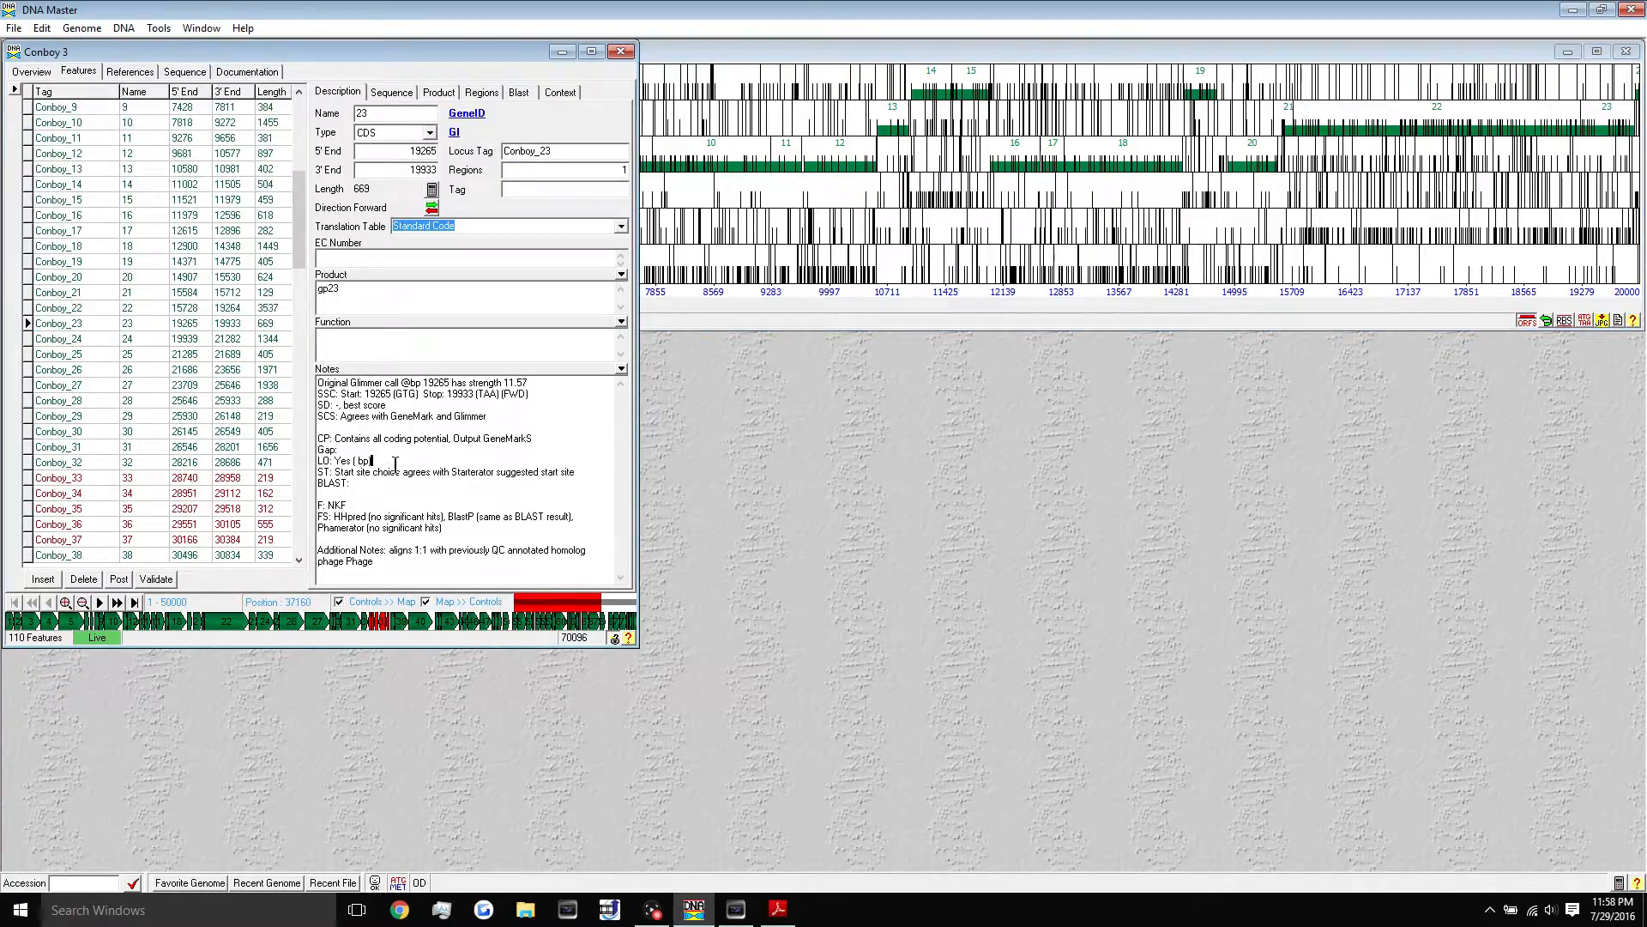
pyautogui.click(1409, 56)
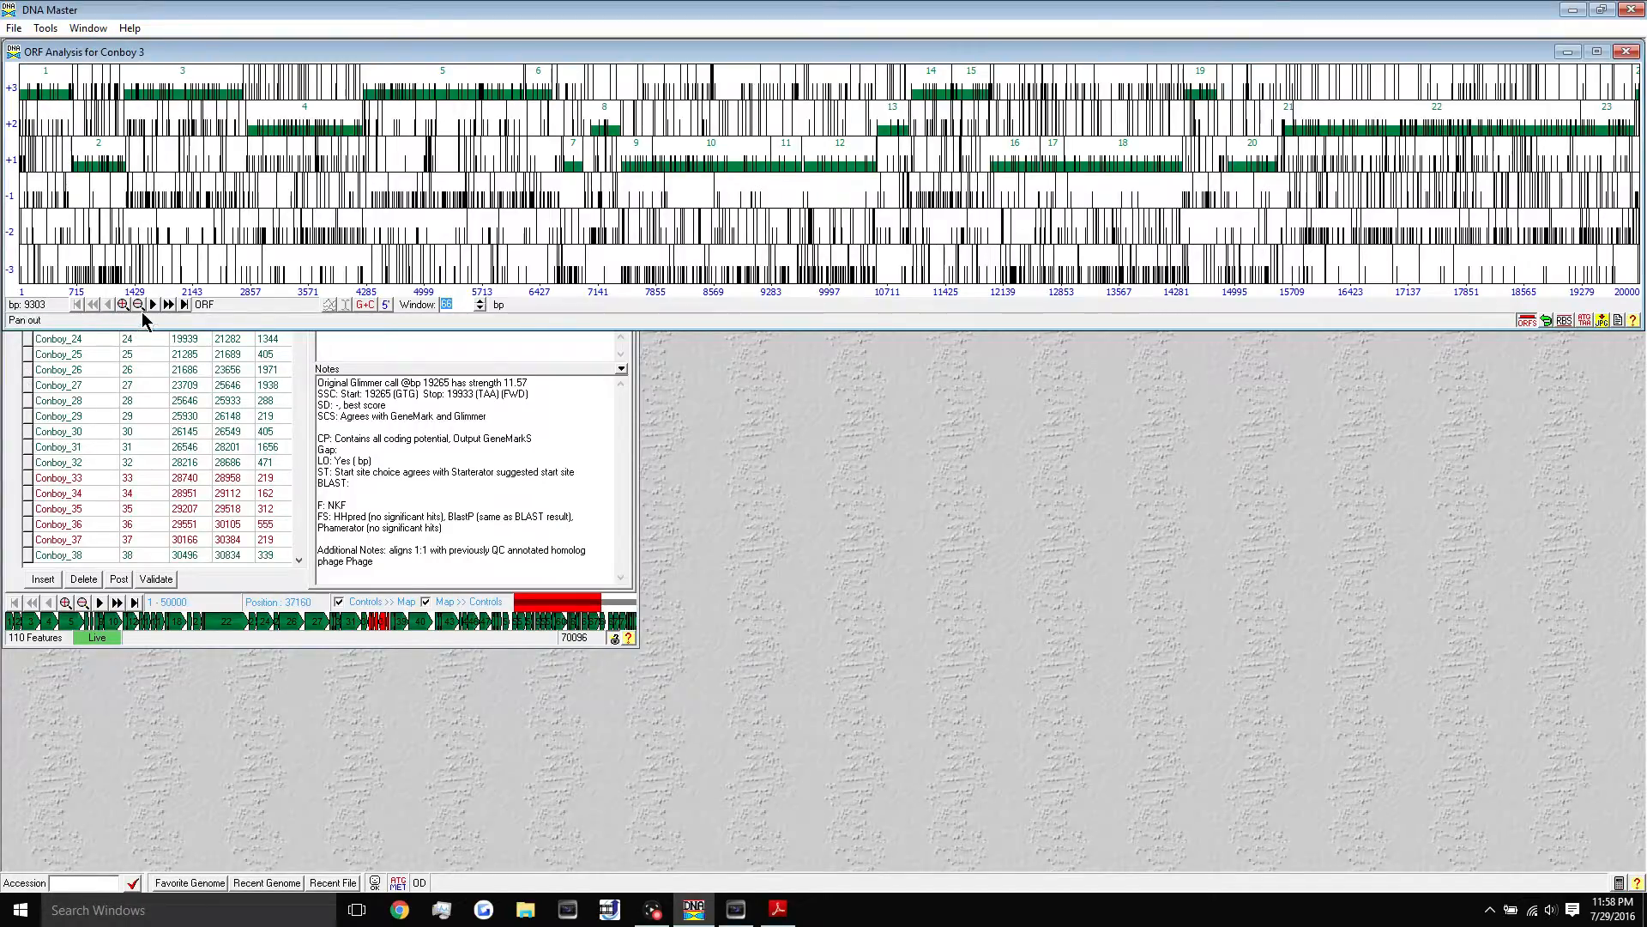
pyautogui.click(153, 304)
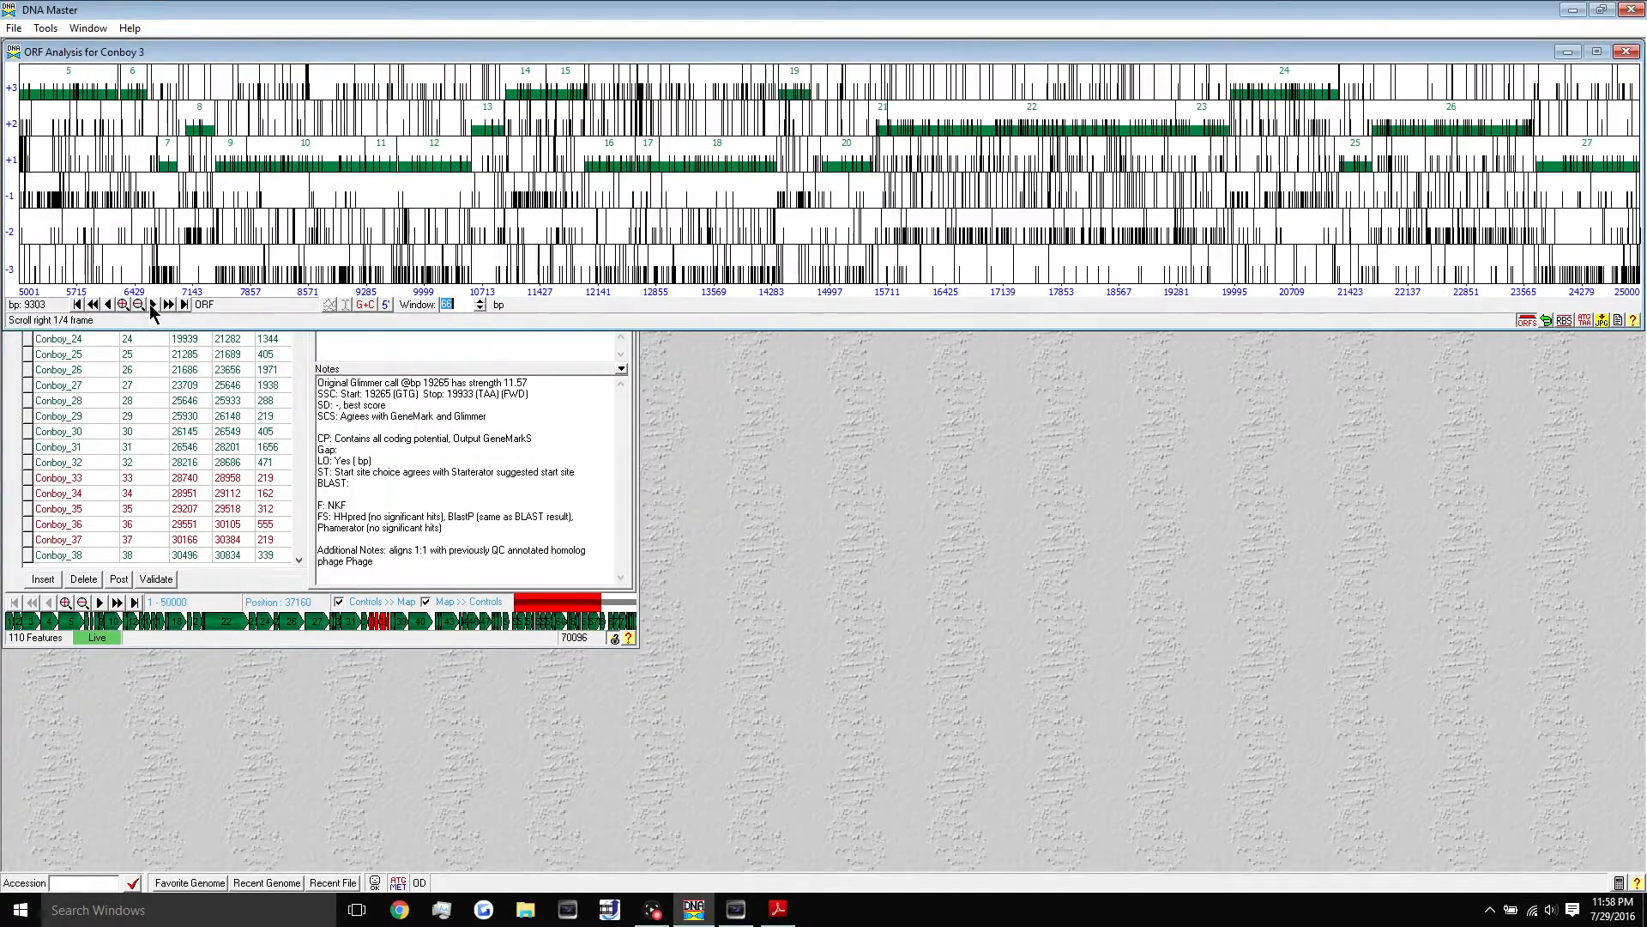
pyautogui.click(1191, 128)
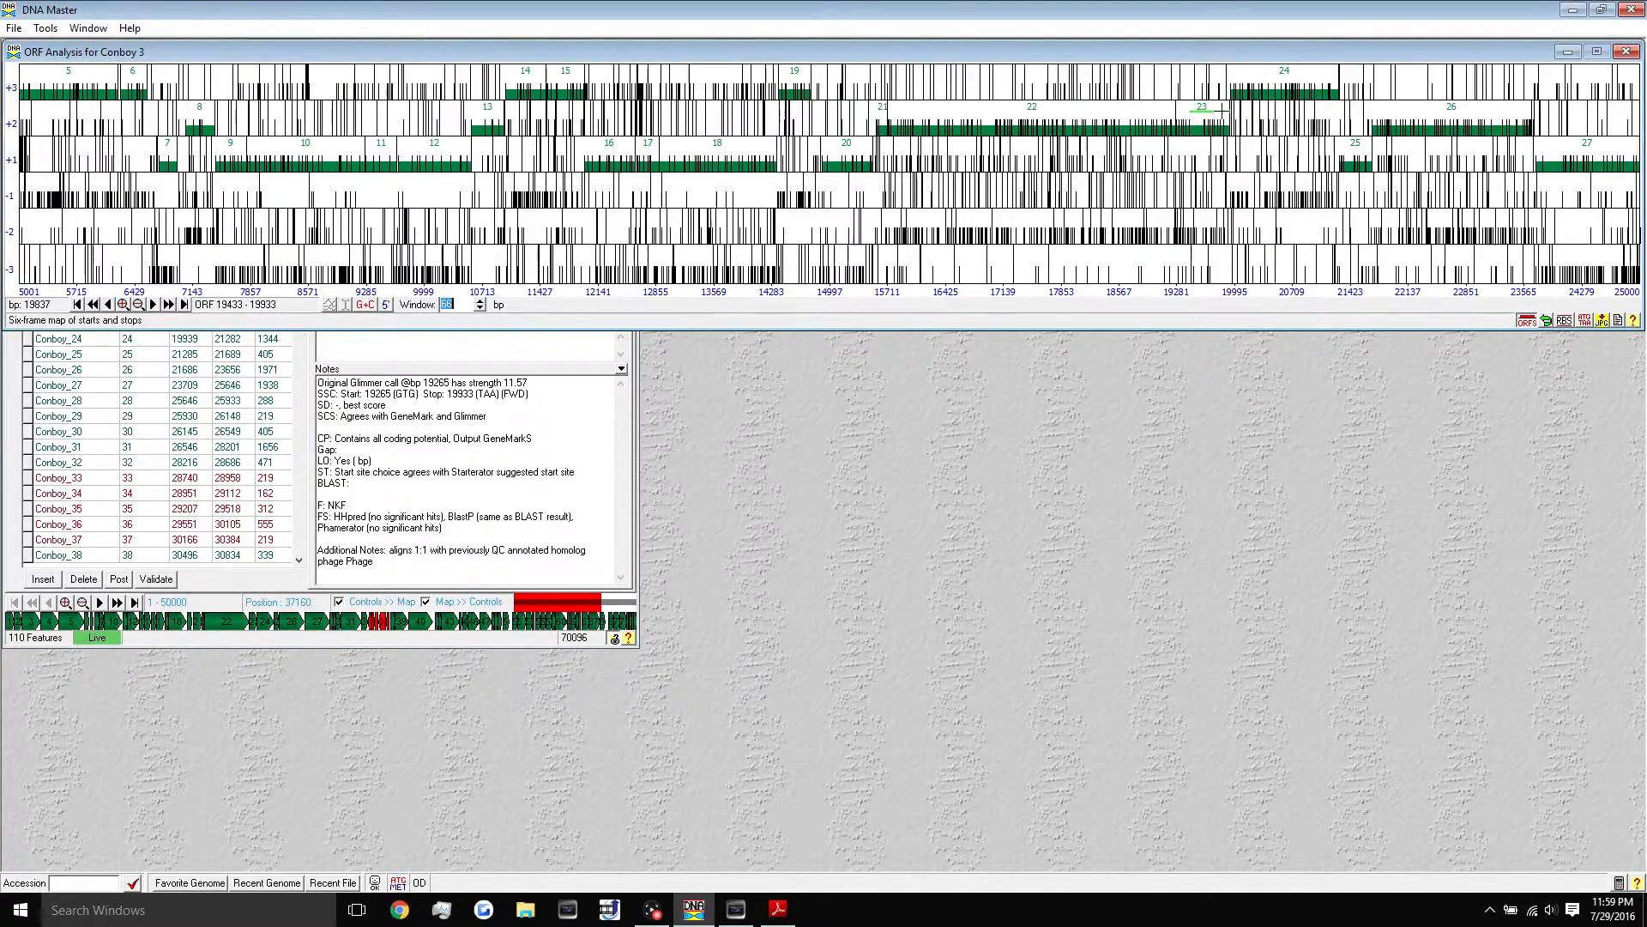
# - List candidate starts for ORF 19433–19933 beside Conboy_23's details showing 5' end 19265
pyautogui.click(1564, 320)
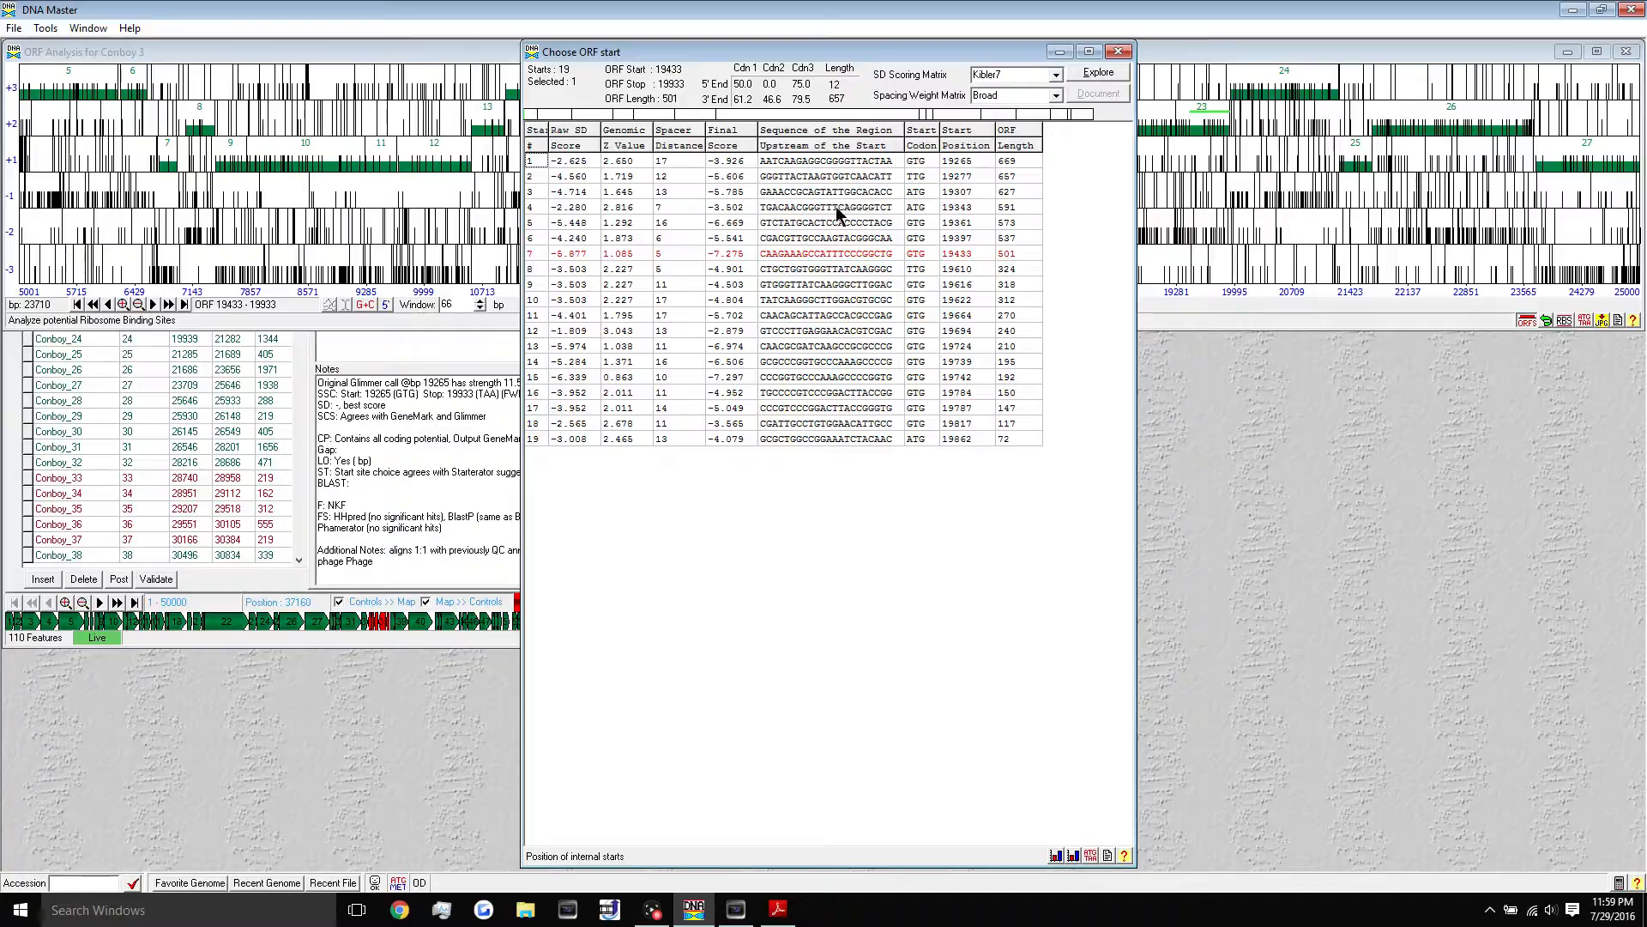
pyautogui.moveTo(780, 43); pyautogui.dragTo(1138, 218)
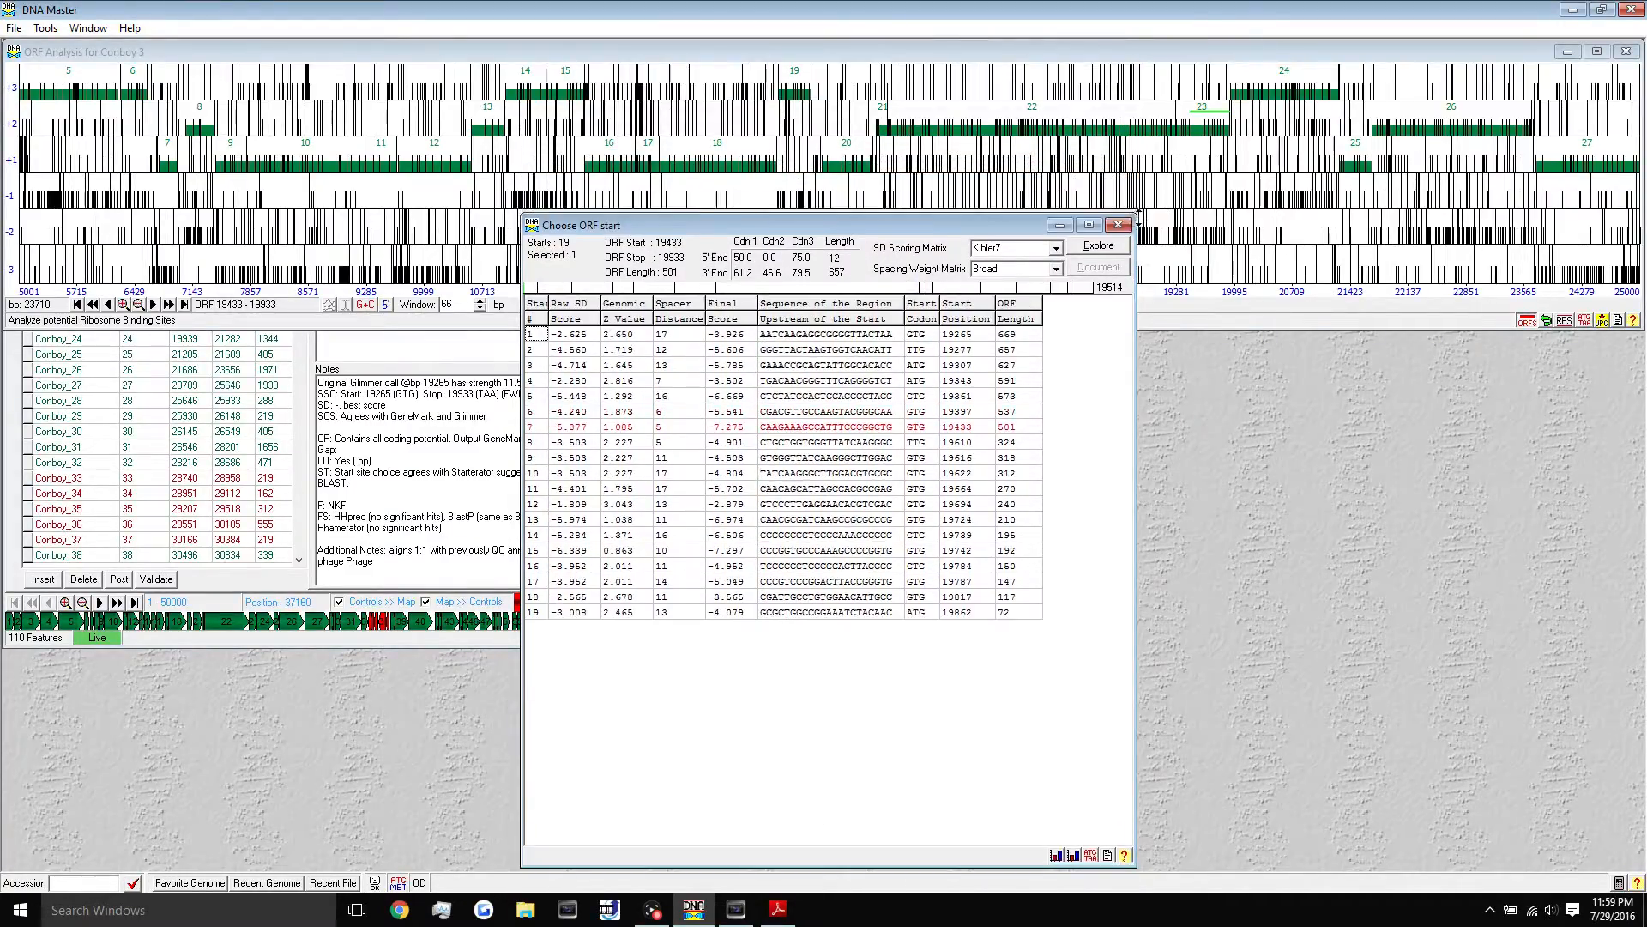
pyautogui.moveTo(1139, 218); pyautogui.dragTo(1133, 262)
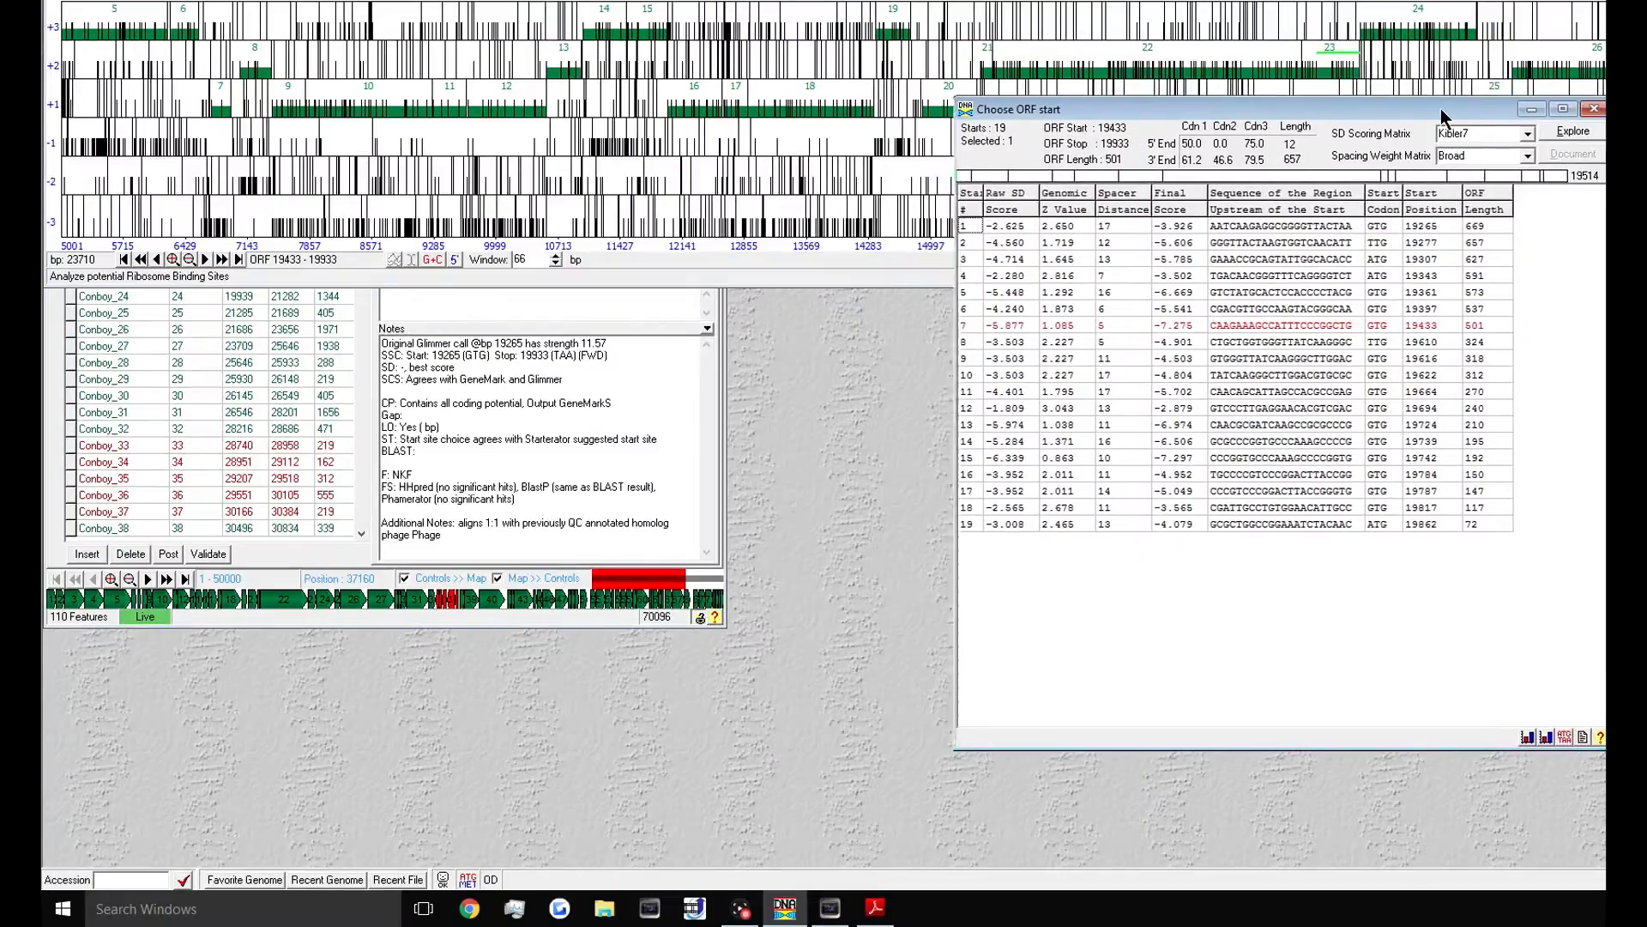
pyautogui.moveTo(1306, 166); pyautogui.dragTo(1296, 163)
pyautogui.click(434, 415)
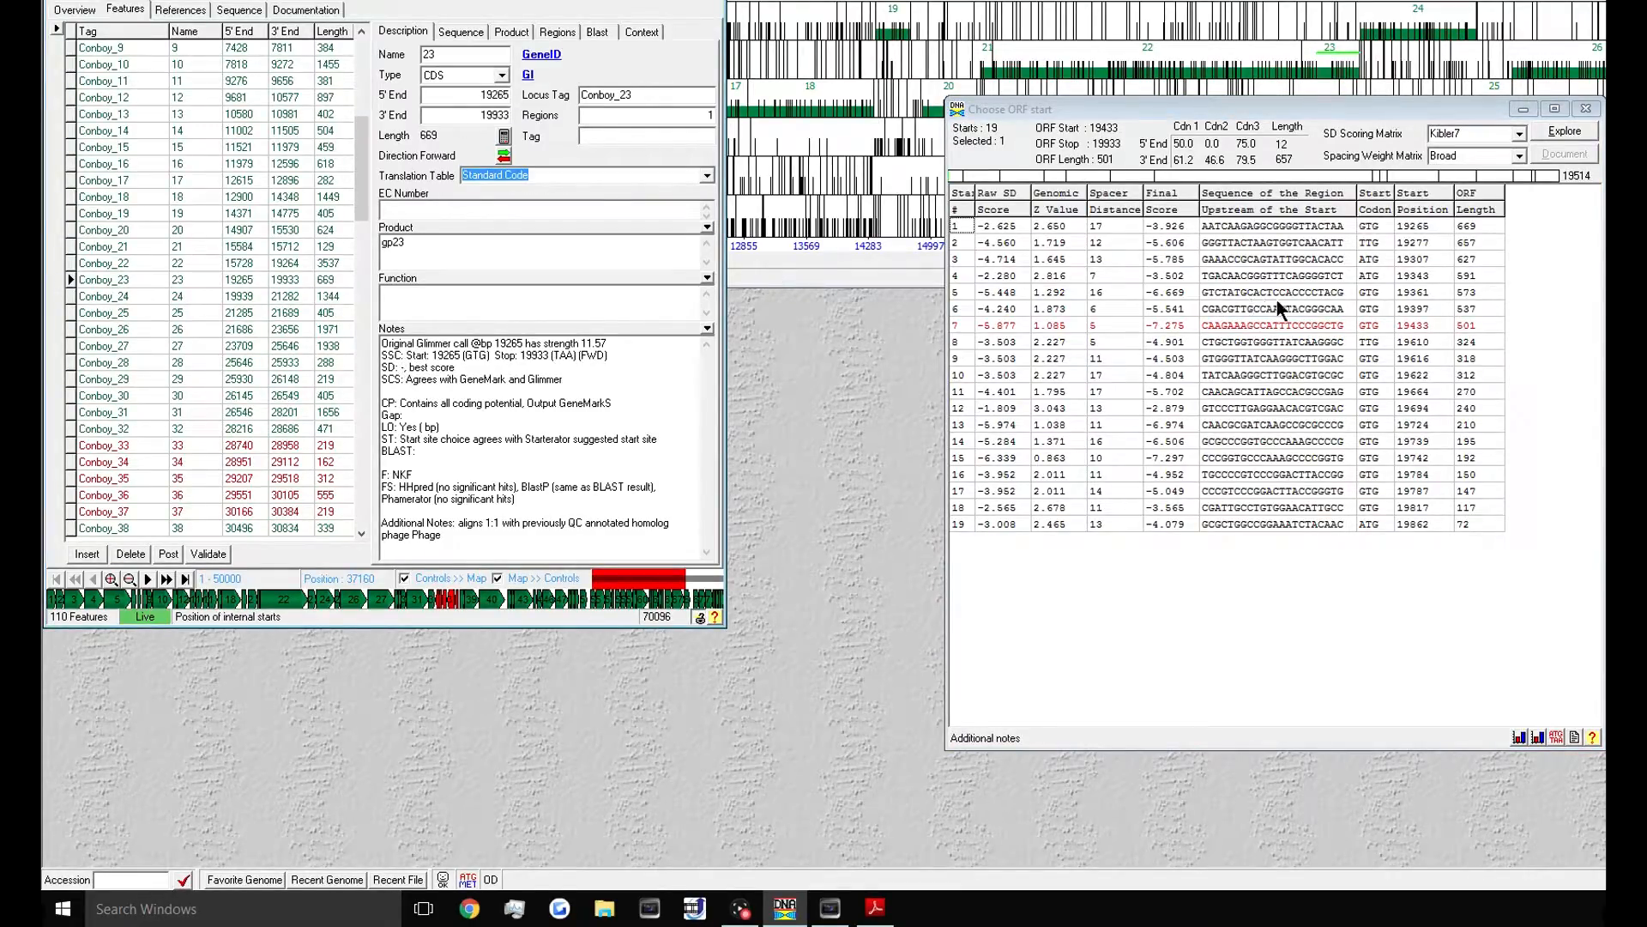
pyautogui.click(476, 94)
# - Compare row 1 (19265, GTG, -3.926) with row 2 (19277, -5.606)
pyautogui.click(1411, 228)
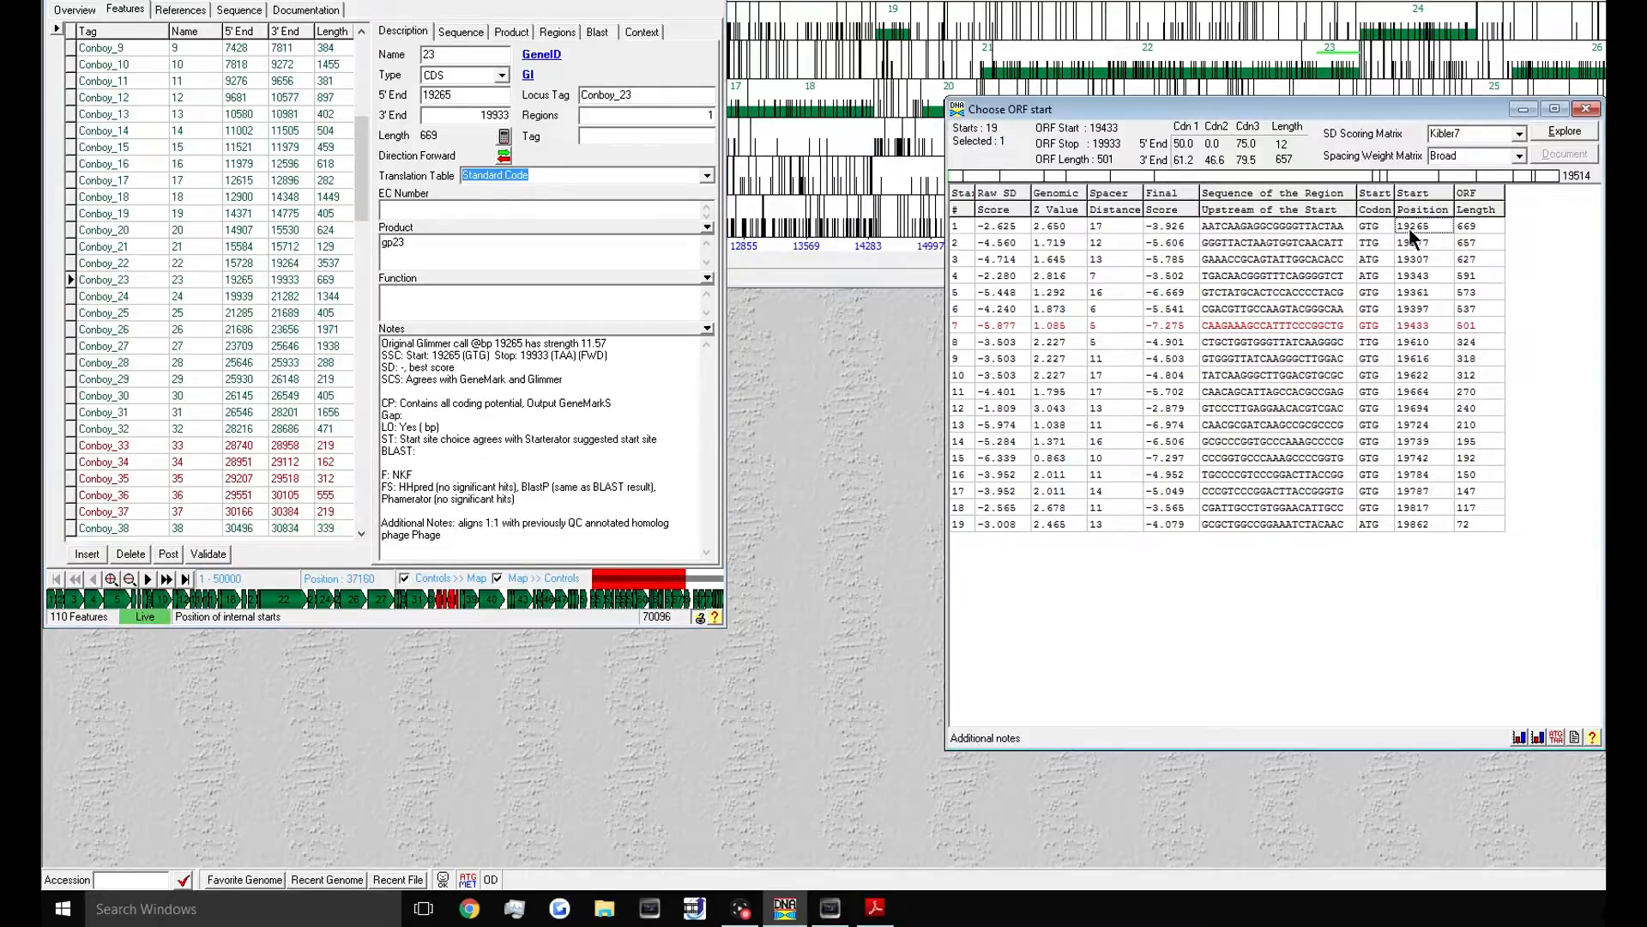
pyautogui.click(960, 225)
pyautogui.click(453, 99)
pyautogui.click(1279, 342)
pyautogui.click(1417, 224)
pyautogui.click(1372, 224)
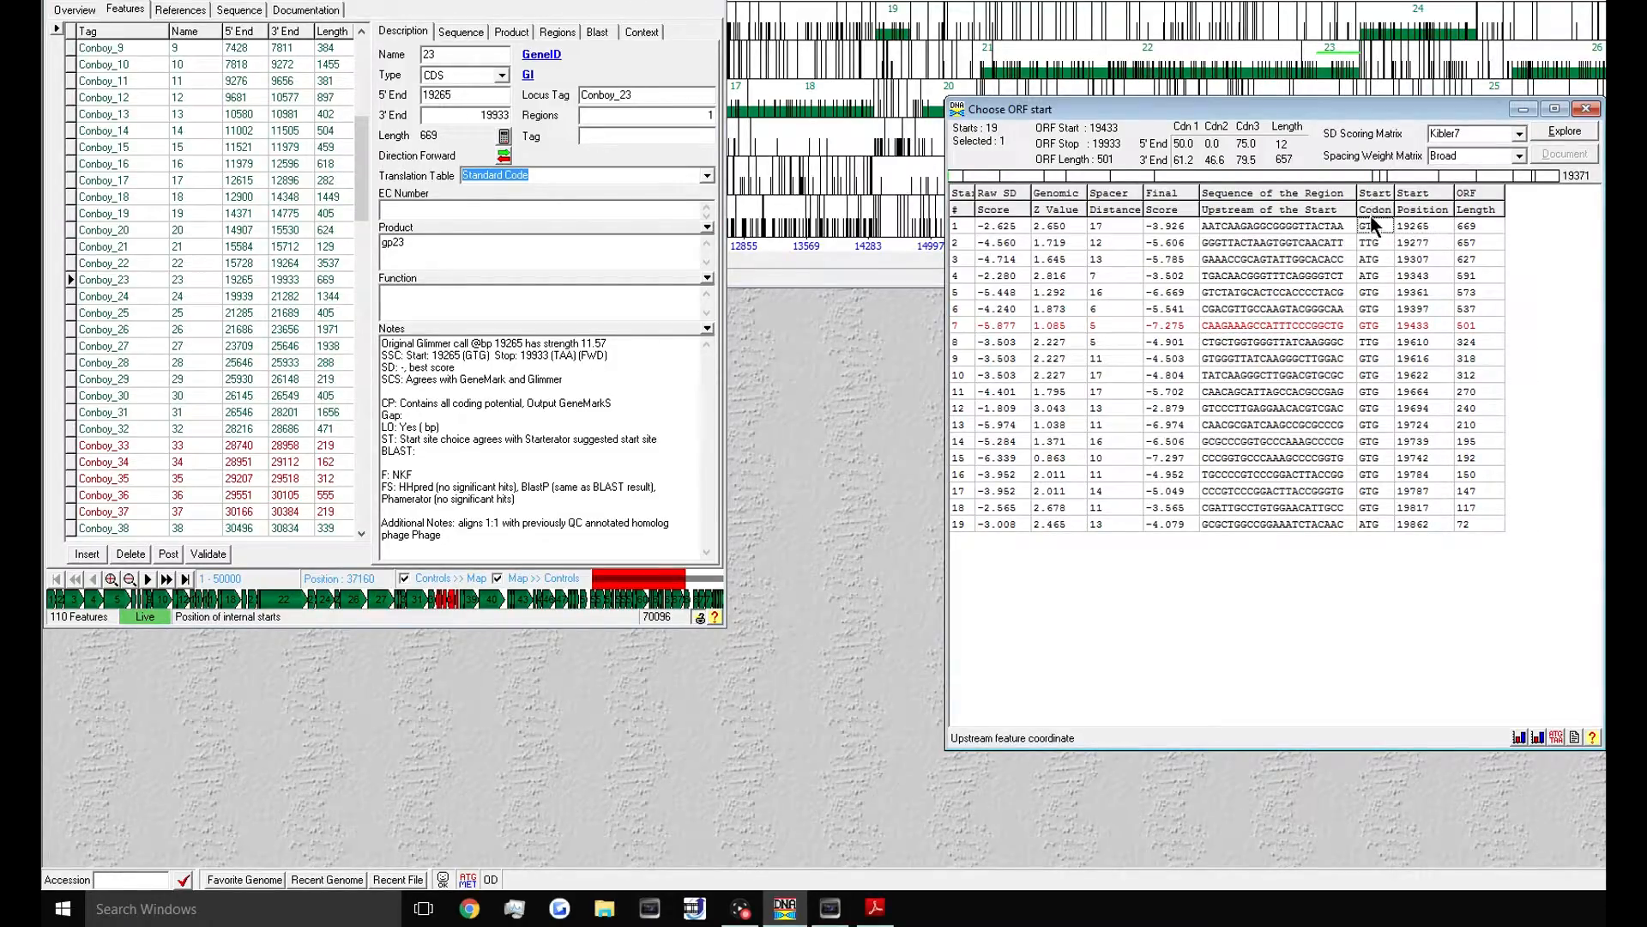
pyautogui.click(1172, 226)
pyautogui.click(1168, 246)
pyautogui.click(1158, 227)
pyautogui.click(1426, 225)
pyautogui.click(1424, 242)
pyautogui.click(1178, 240)
pyautogui.click(1175, 227)
pyautogui.click(1412, 228)
# - Review the original Glimmer call line in gp23's notes
pyautogui.moveTo(616, 344); pyautogui.dragTo(377, 334)
pyautogui.doubleClick(428, 340)
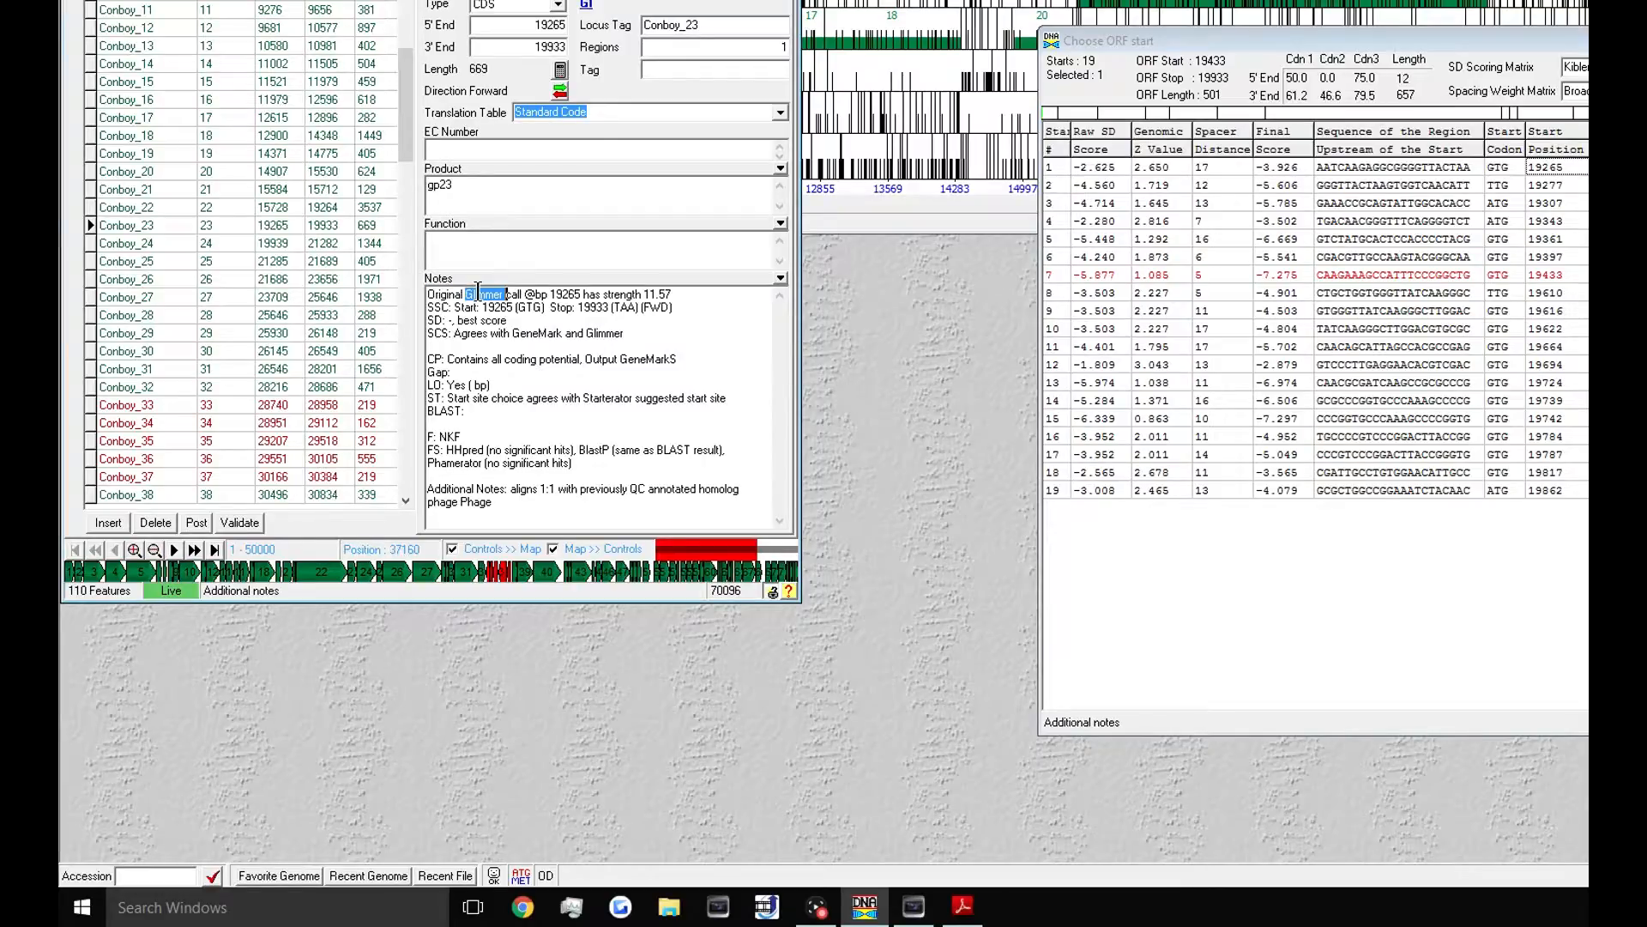
pyautogui.click(520, 294)
# - Confirm row 1's score -3.926 and enter 3.926 after 'SD: -'
pyautogui.moveTo(673, 294); pyautogui.dragTo(426, 294)
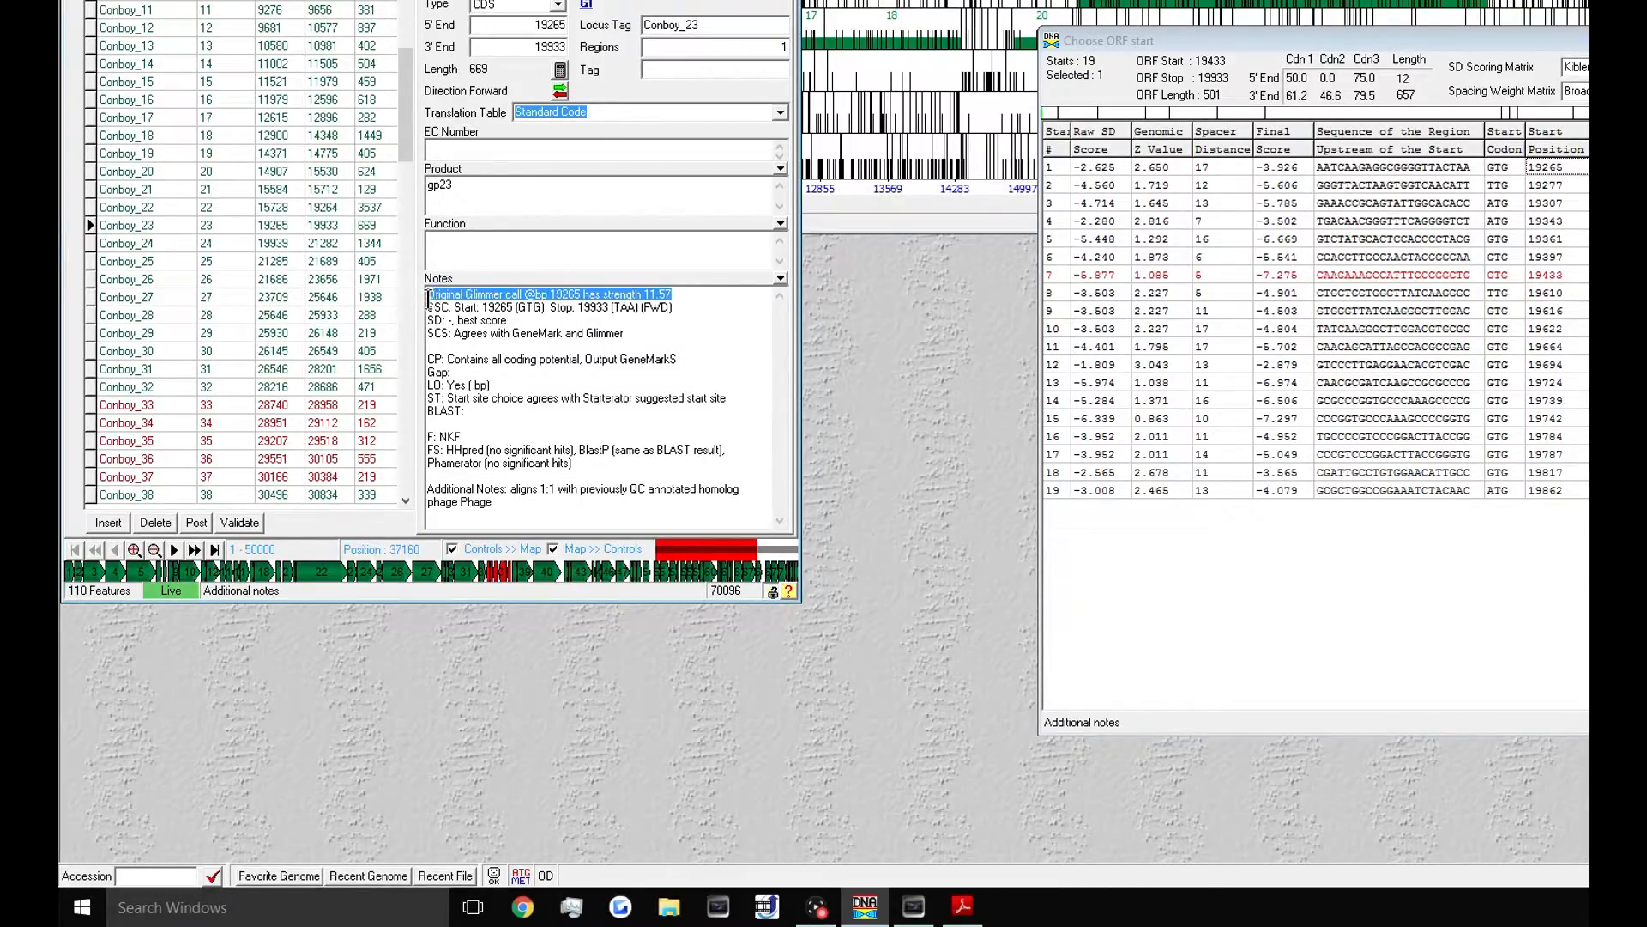
pyautogui.click(535, 294)
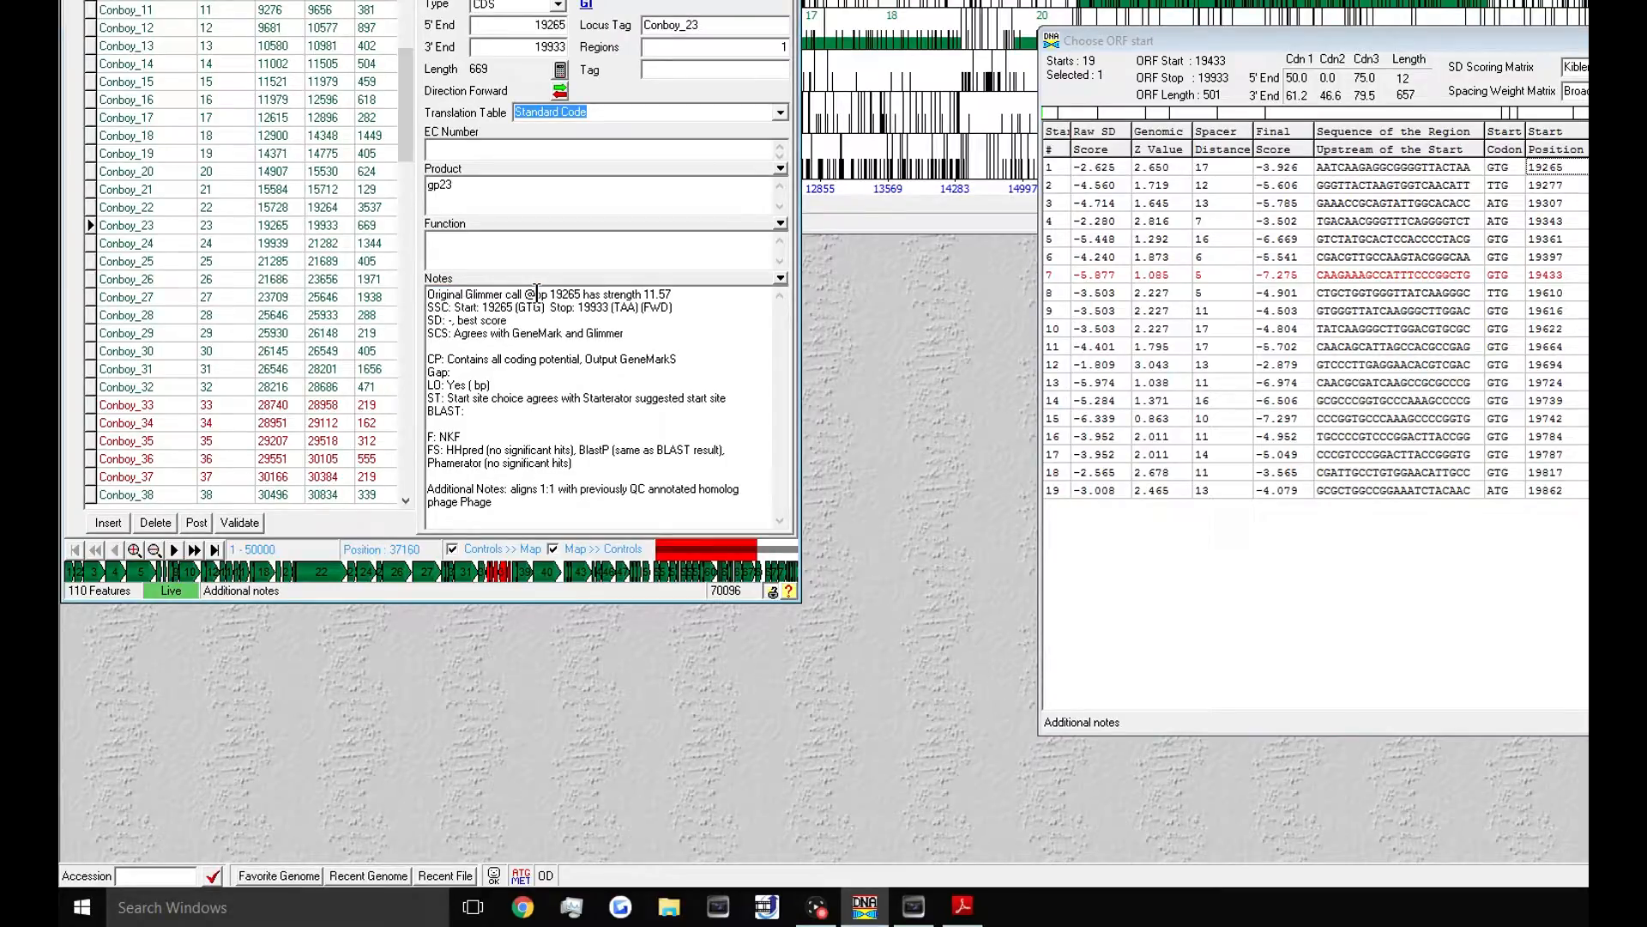
pyautogui.click(1264, 165)
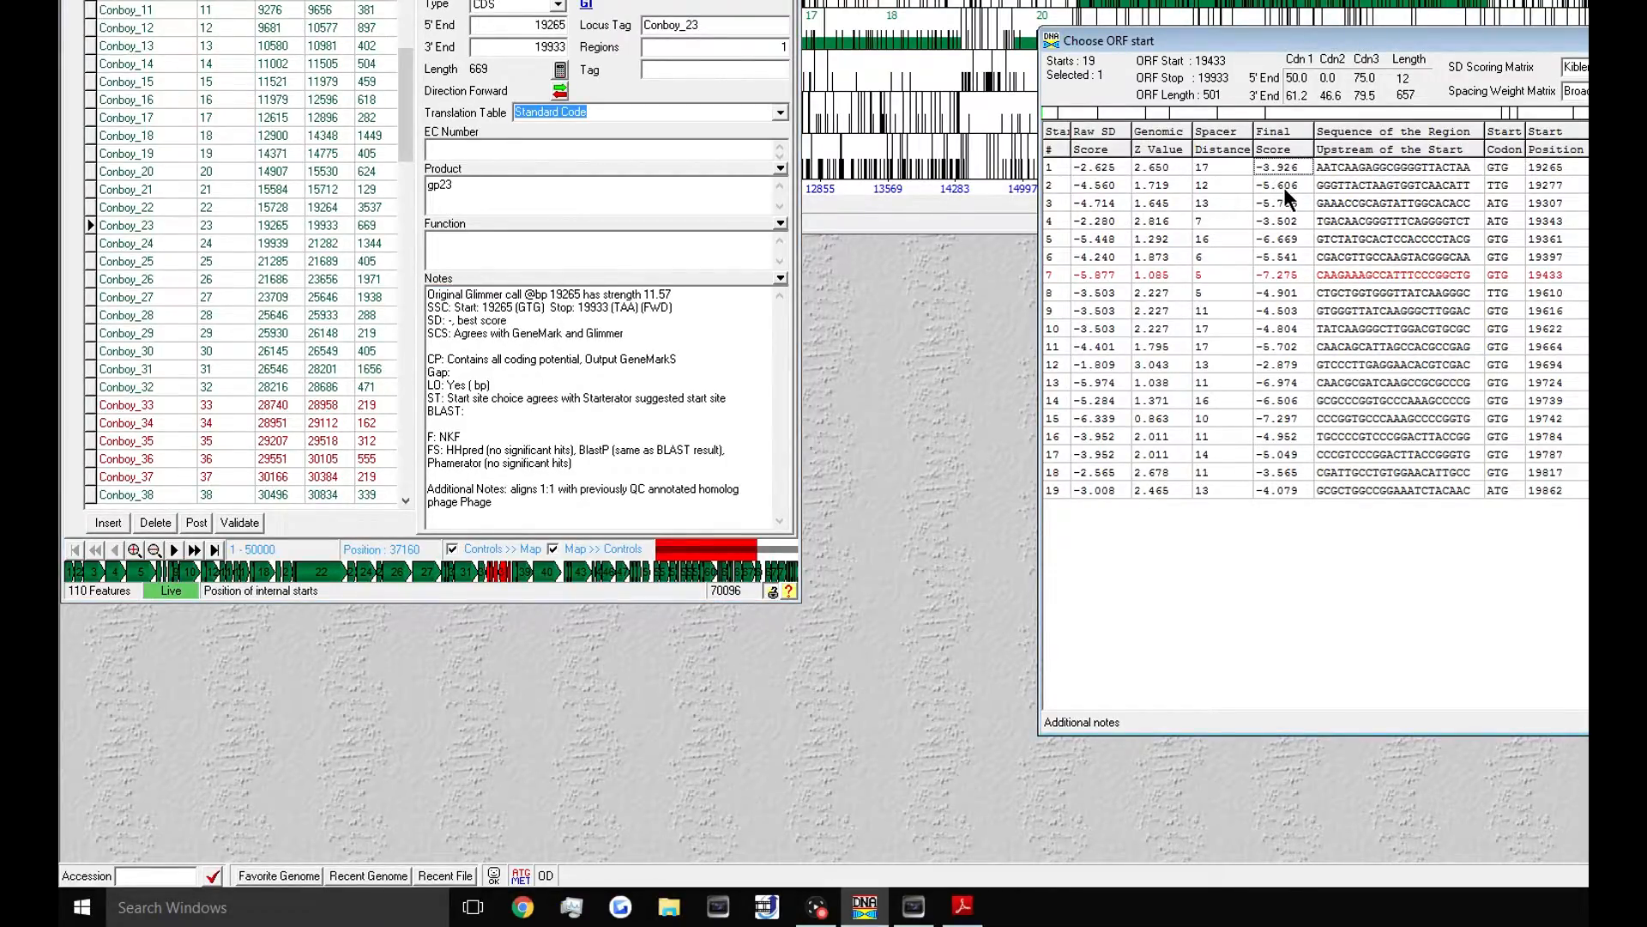
pyautogui.click(1283, 187)
pyautogui.click(1281, 172)
pyautogui.click(454, 320)
pyautogui.write('3.')
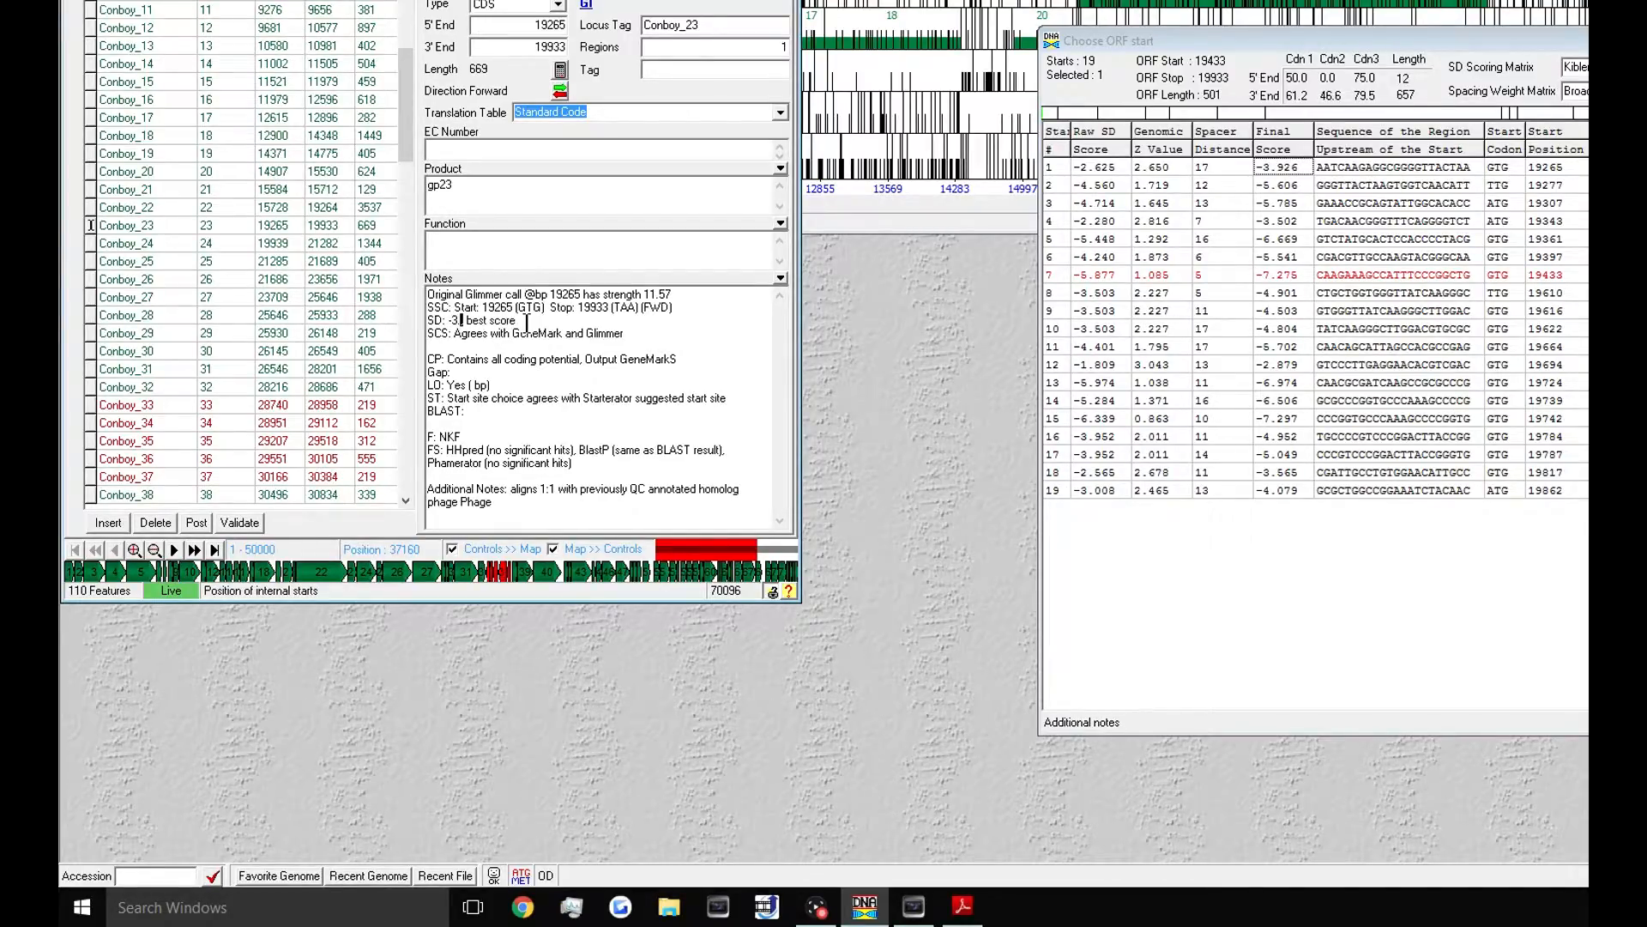
pyautogui.write('926')
# - After comparing candidate starts 2–4, insert 'not' before 'best score' and post
pyautogui.click(1287, 189)
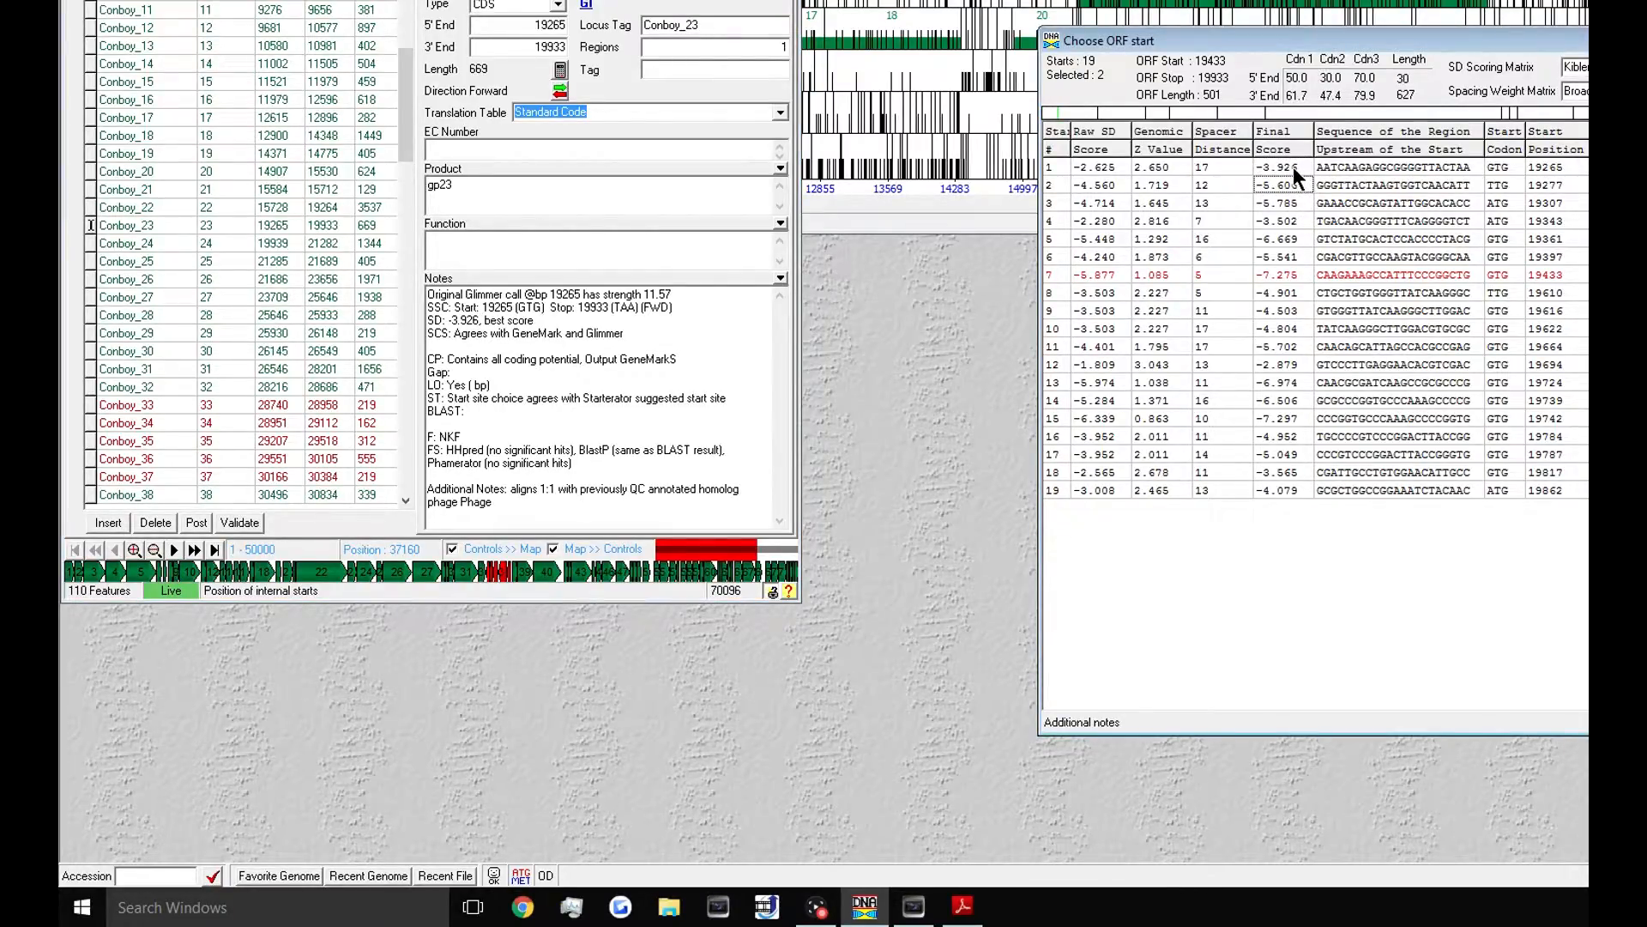
pyautogui.click(1295, 200)
pyautogui.click(1292, 221)
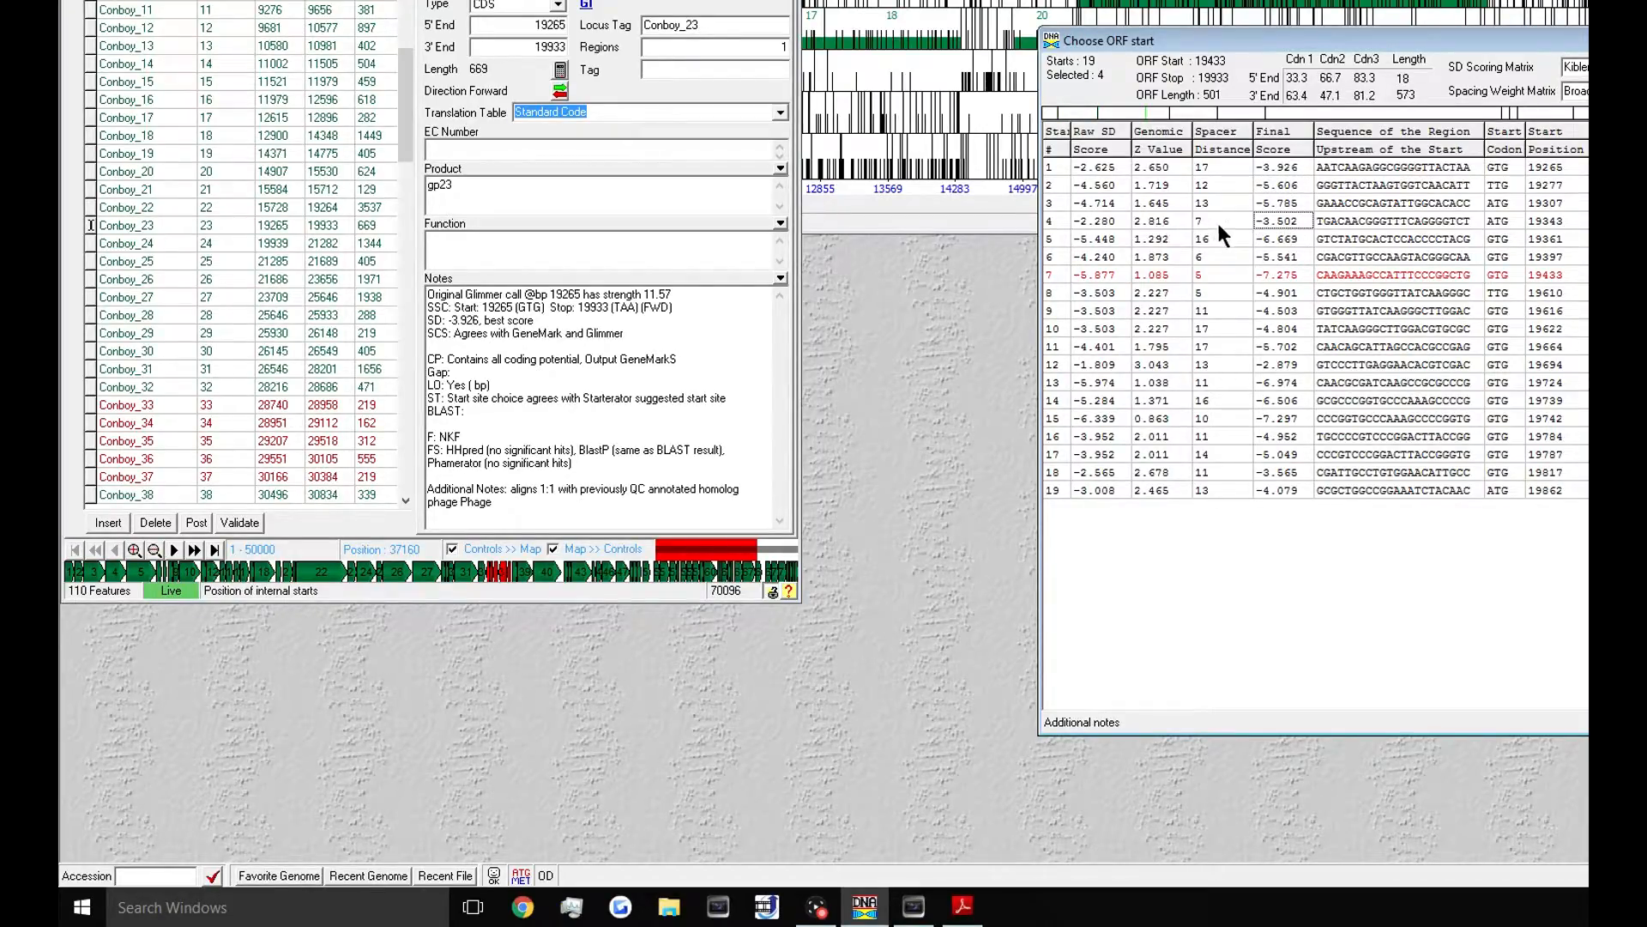
pyautogui.click(1271, 167)
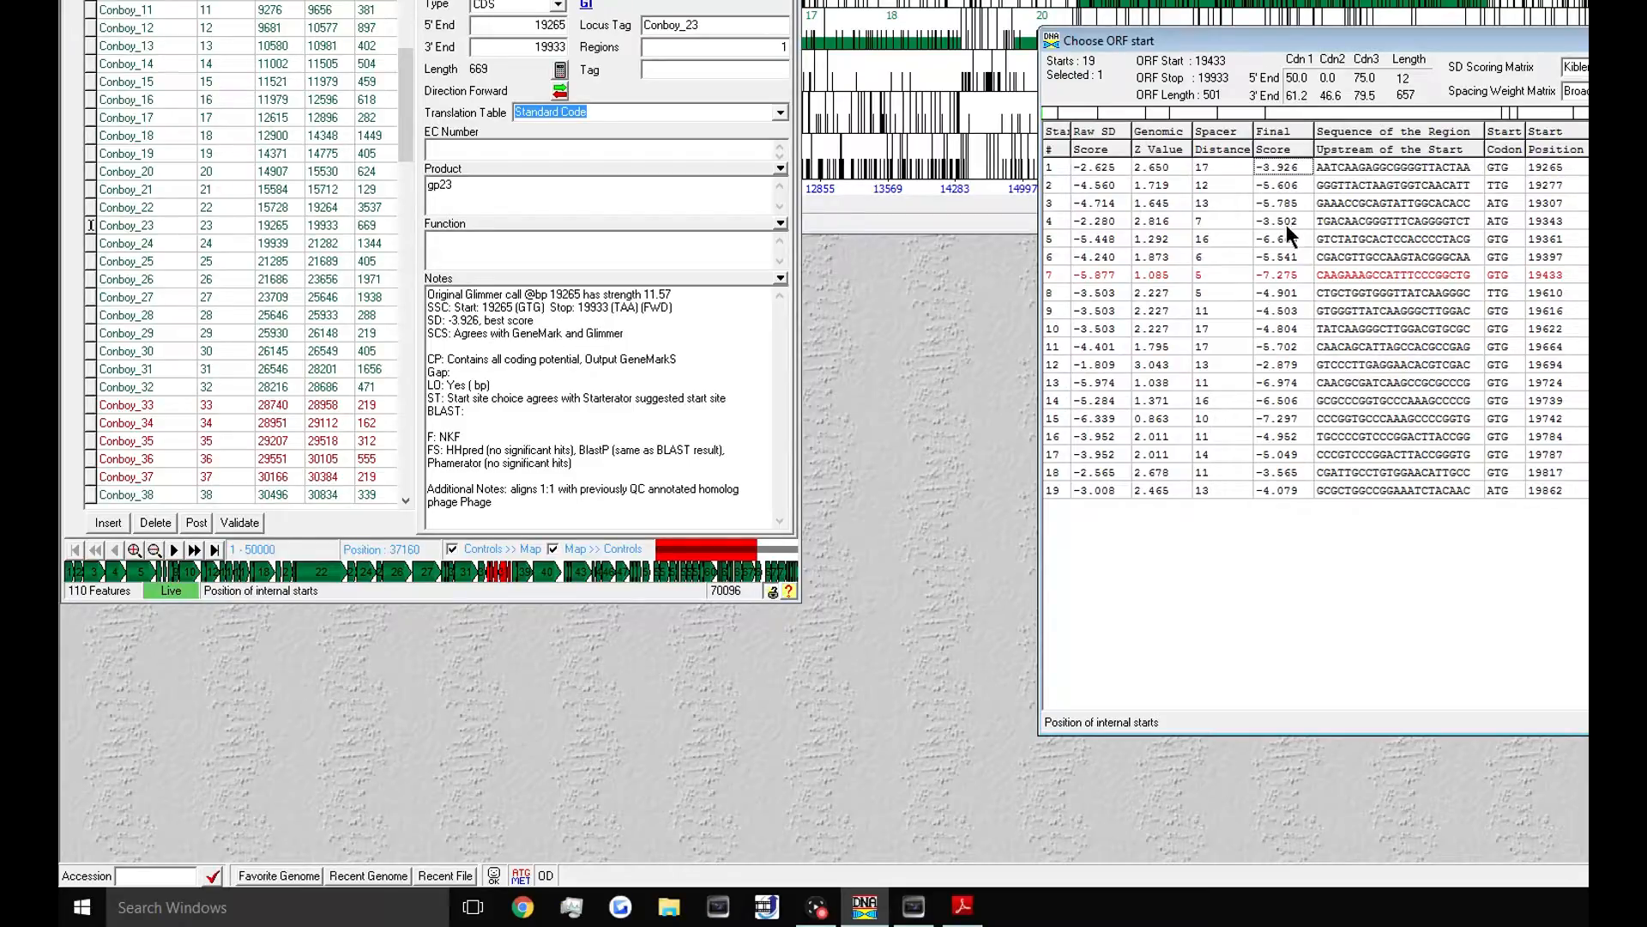
pyautogui.click(485, 320)
pyautogui.write('not')
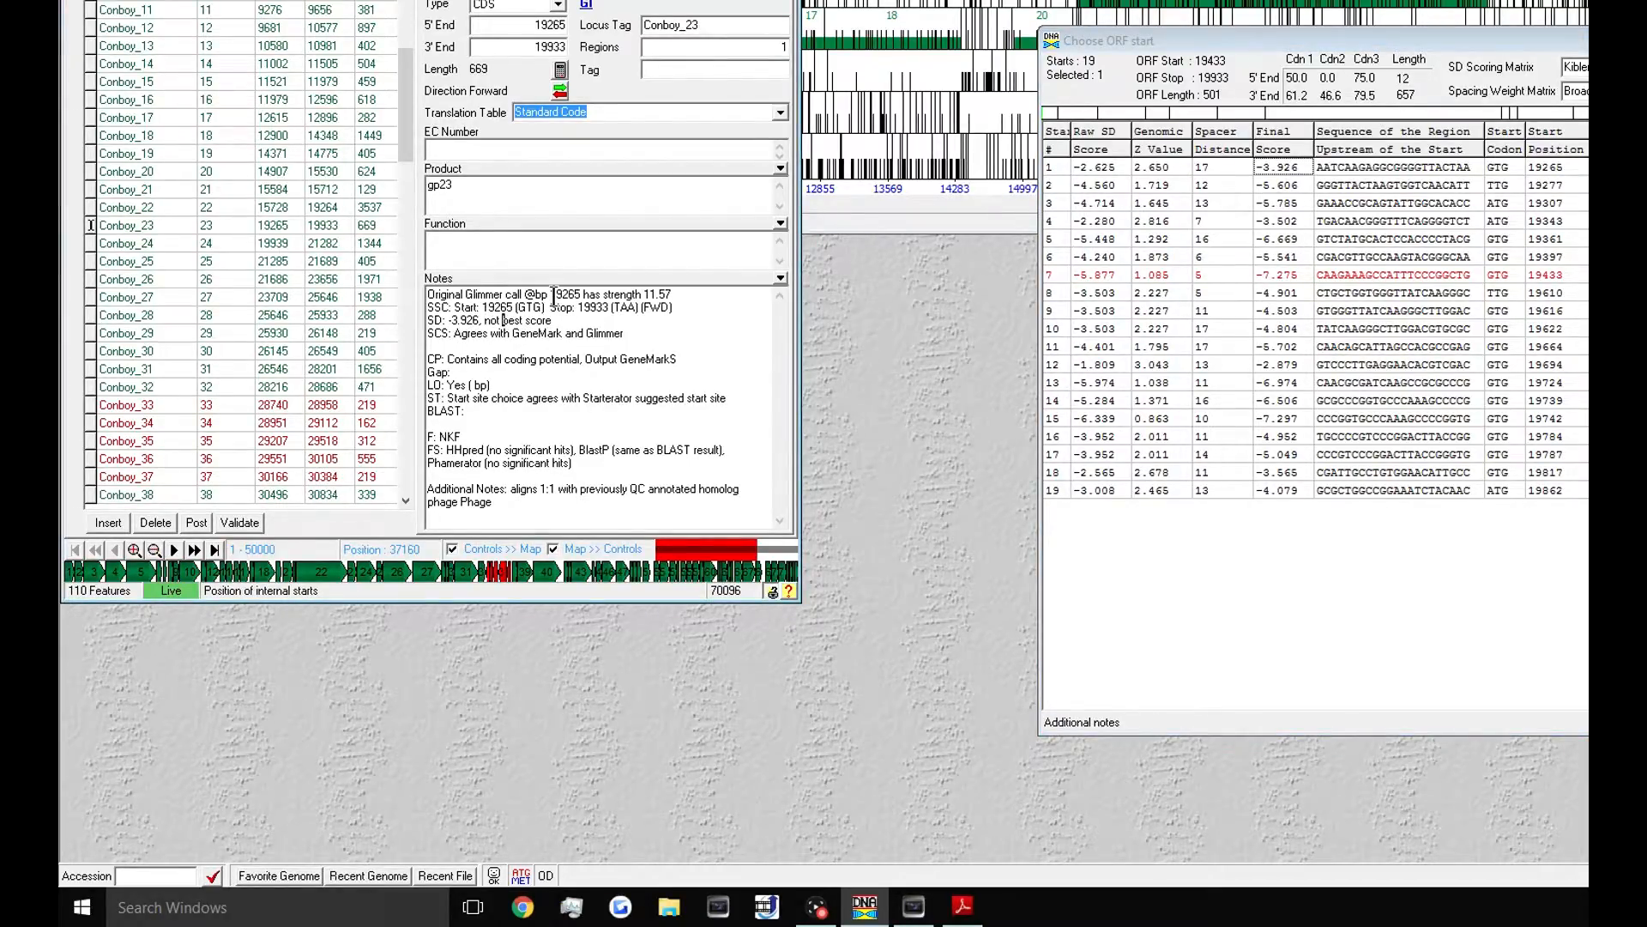
pyautogui.click(195, 522)
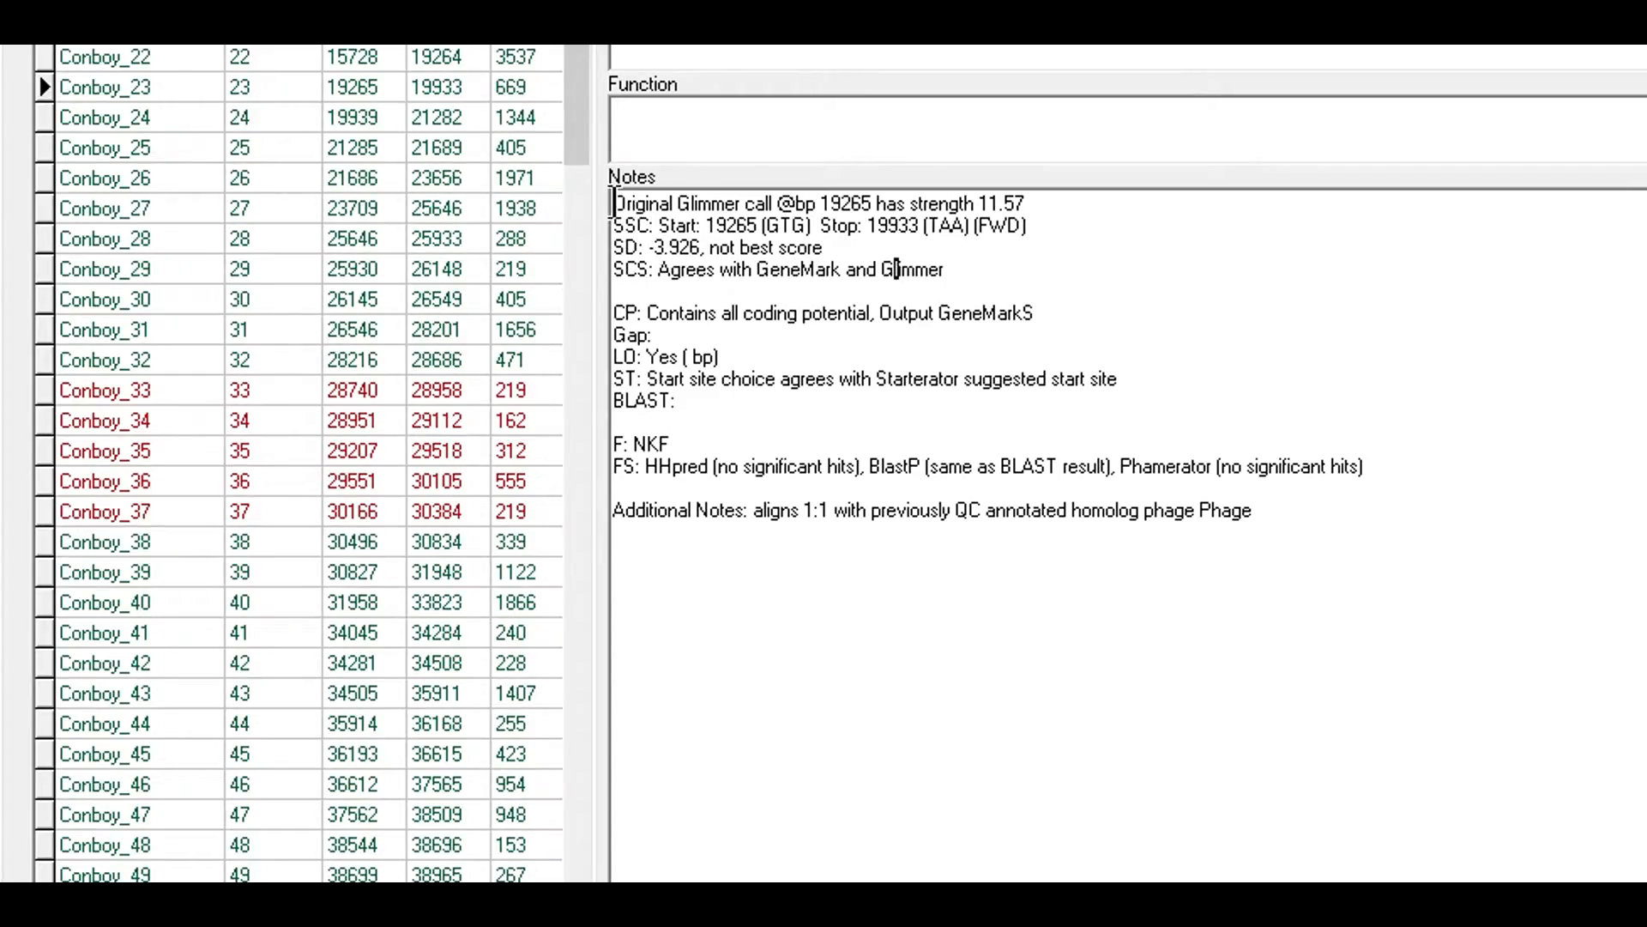
# - Review the first line of gp23's notes
pyautogui.moveTo(615, 204)
pyautogui.mouseDown()
pyautogui.moveTo(1048, 213)
pyautogui.moveTo(699, 172)
pyautogui.moveTo(586, 190)
pyautogui.mouseUp()
pyautogui.click(1048, 214)
pyautogui.click(1187, 206)
pyautogui.moveTo(1058, 192); pyautogui.dragTo(600, 187)
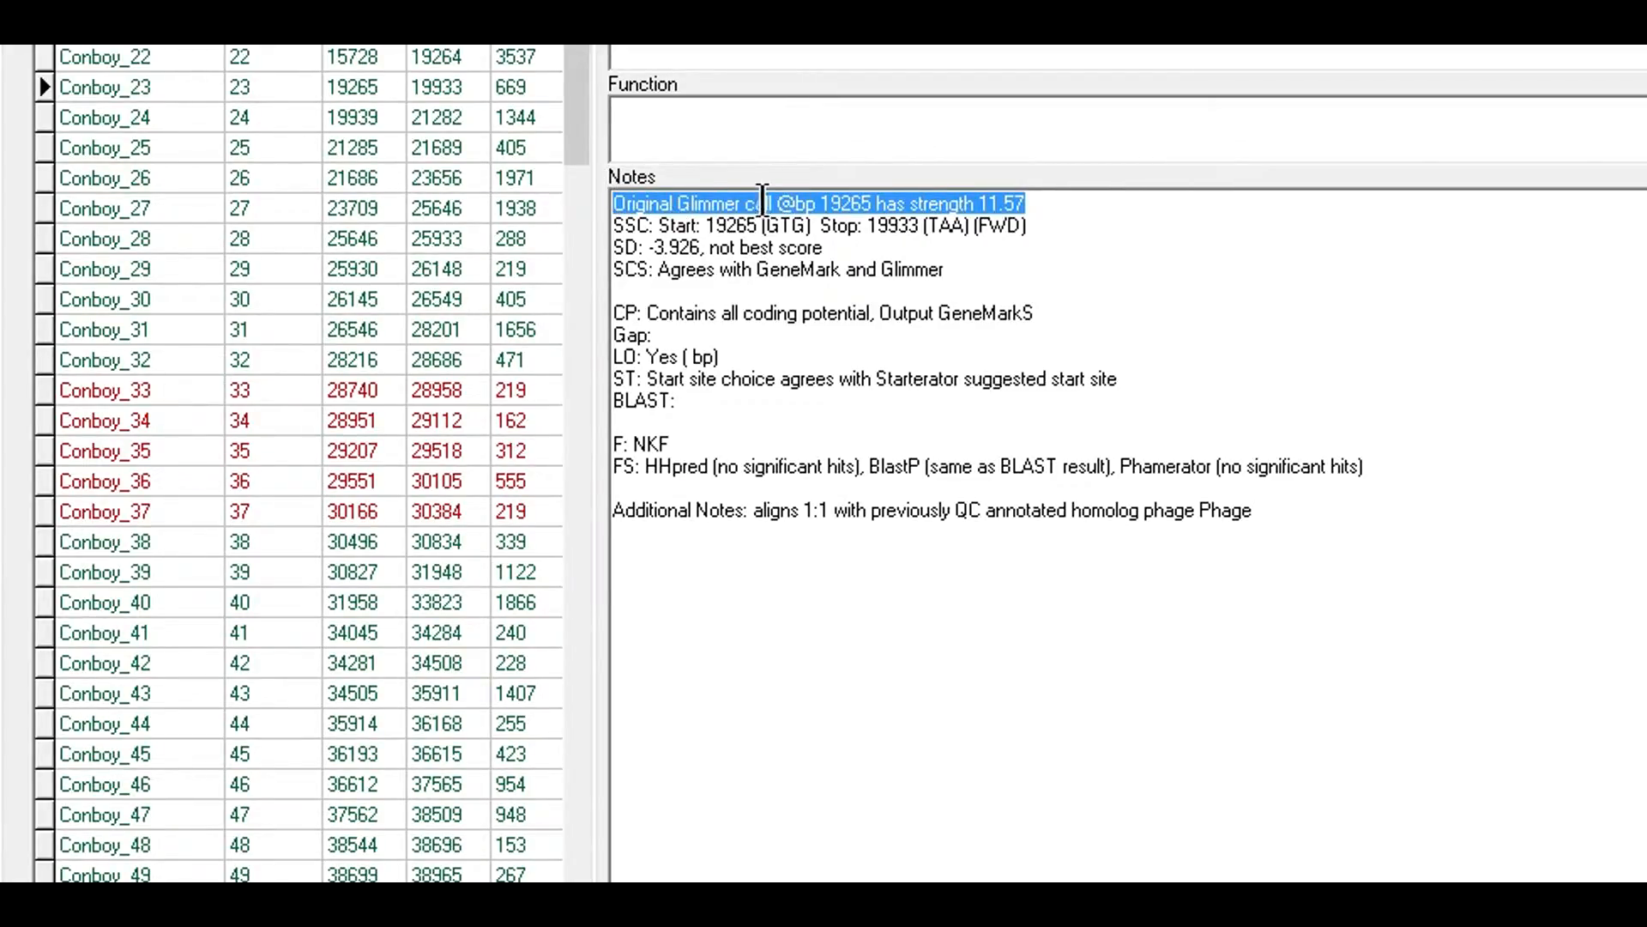
pyautogui.click(610, 206)
pyautogui.moveTo(611, 206); pyautogui.dragTo(1055, 204)
pyautogui.click(1055, 204)
pyautogui.moveTo(1068, 203); pyautogui.dragTo(594, 196)
pyautogui.click(649, 203)
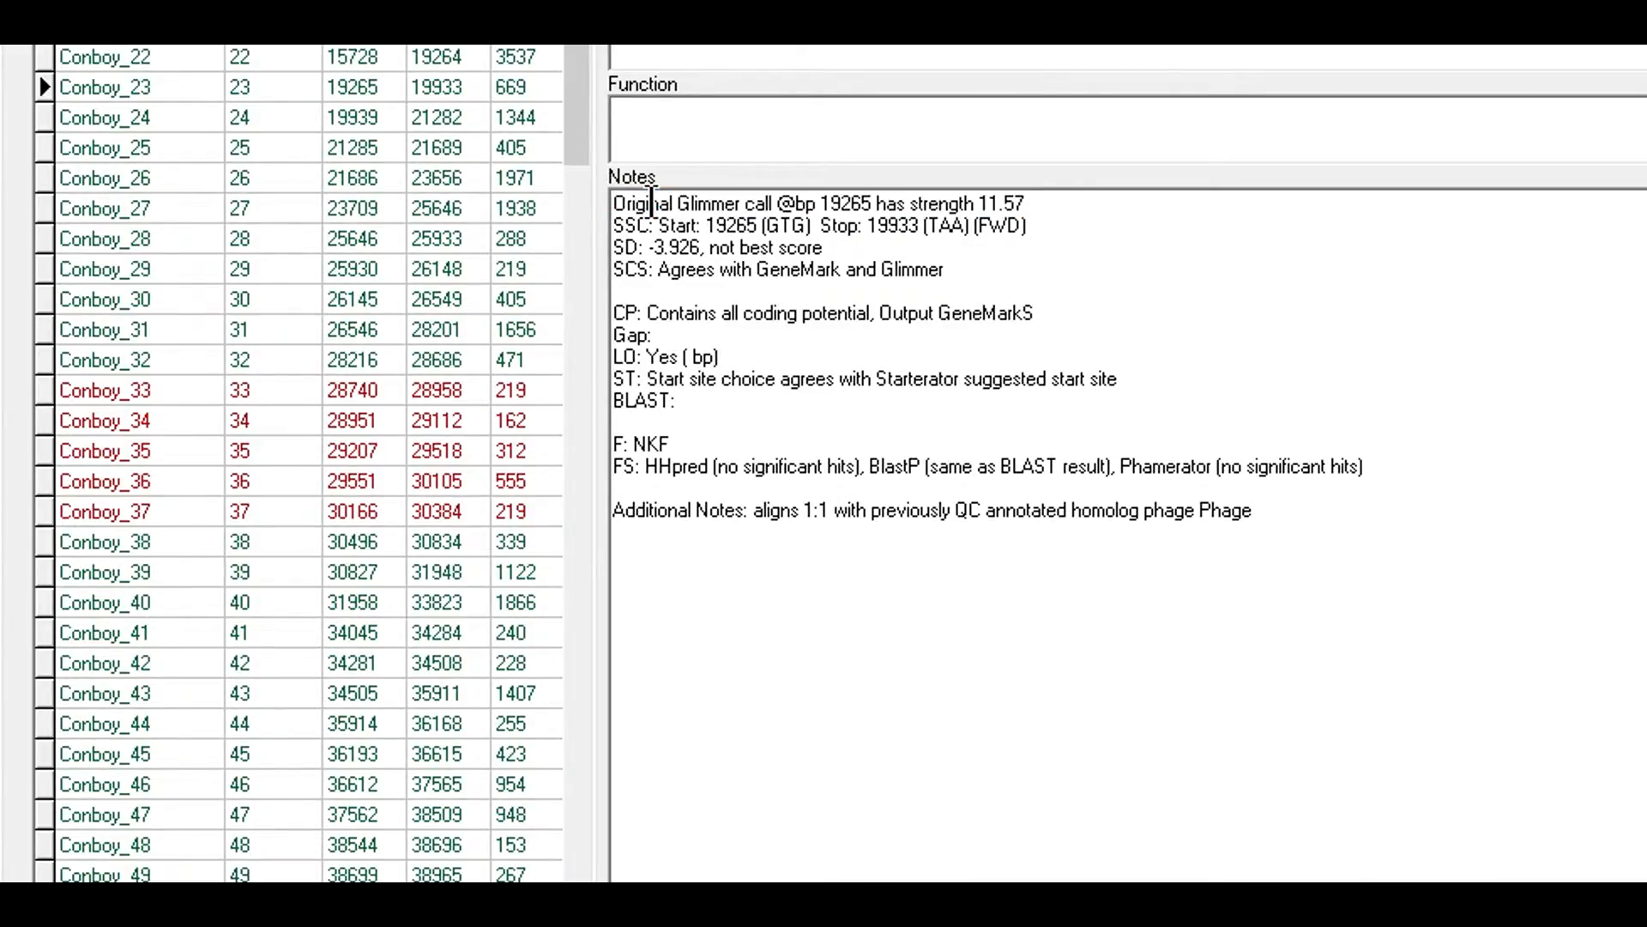
# - Check the 19265 and Glimmer entries in gp23's notes, then load Conboy_22's record
pyautogui.moveTo(613, 204); pyautogui.dragTo(847, 204)
pyautogui.doubleClick(847, 203)
pyautogui.click(906, 204)
pyautogui.moveTo(678, 203); pyautogui.dragTo(735, 194)
pyautogui.click(672, 198)
pyautogui.moveTo(823, 204); pyautogui.dragTo(901, 195)
pyautogui.click(888, 204)
pyautogui.click(133, 57)
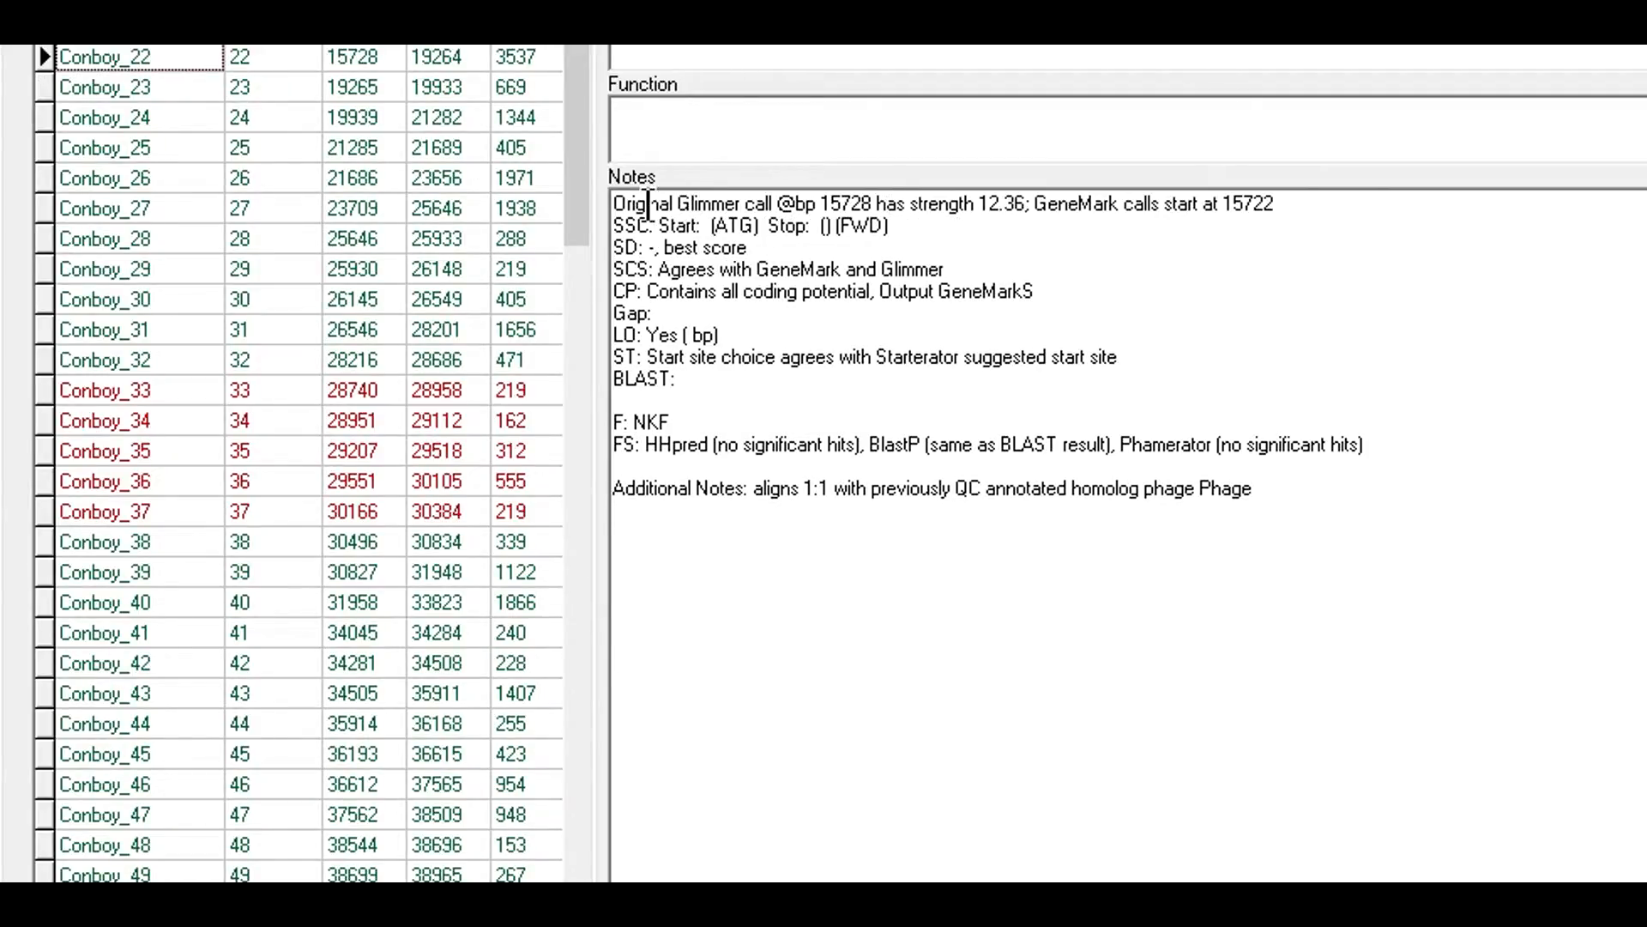
pyautogui.doubleClick(841, 203)
pyautogui.doubleClick(1074, 203)
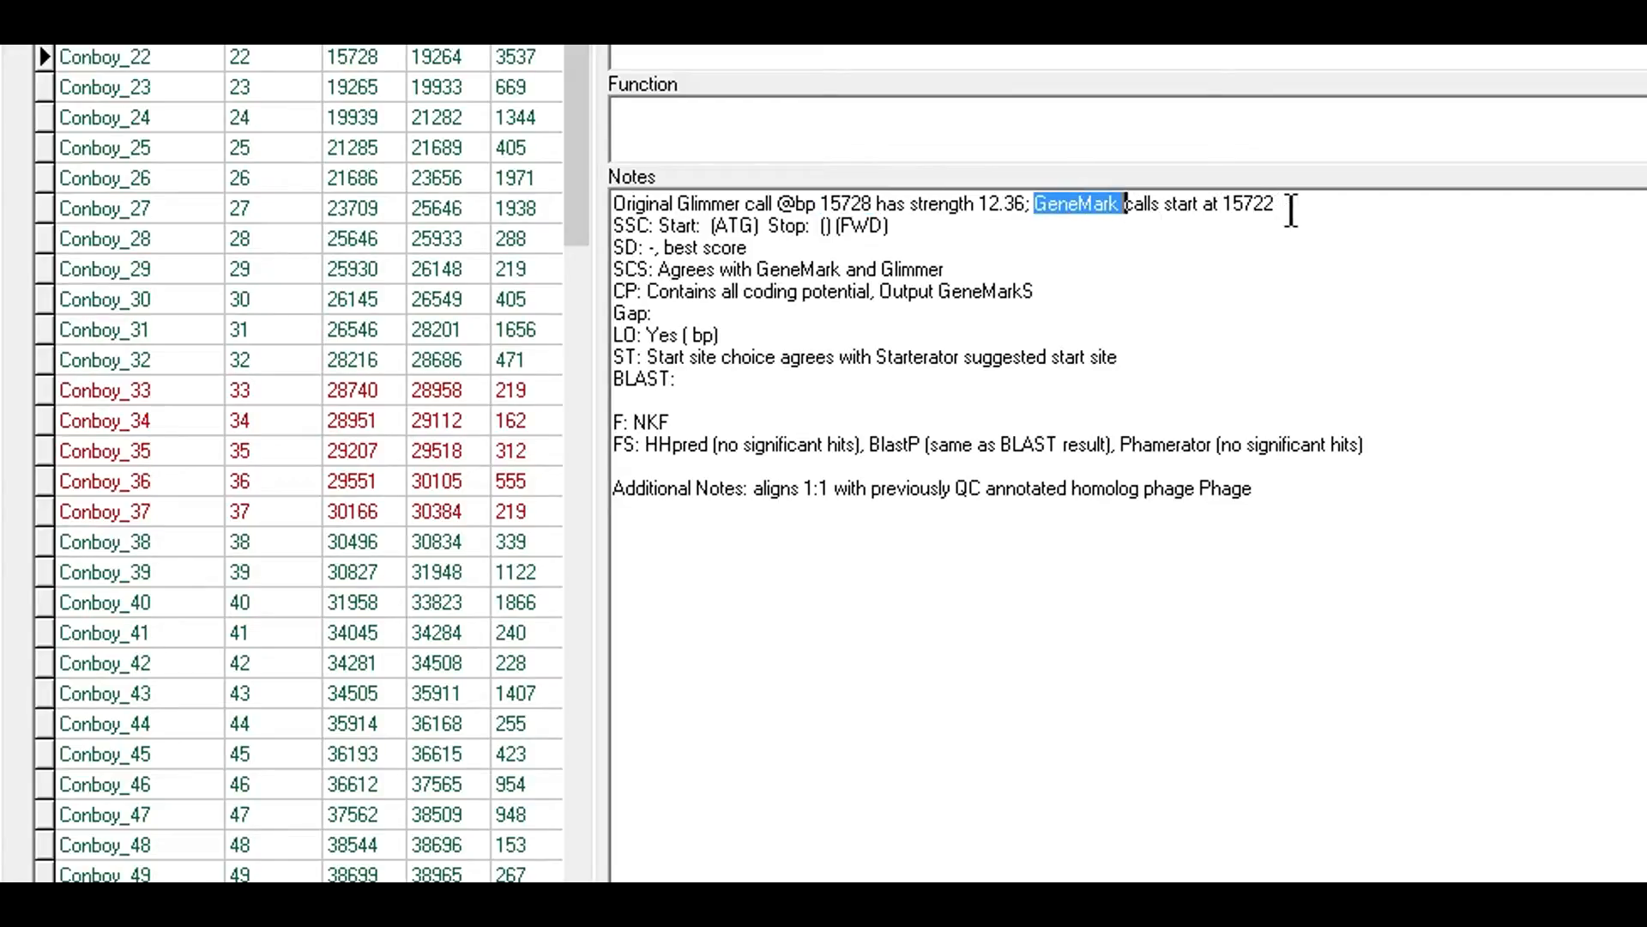
pyautogui.doubleClick(1243, 200)
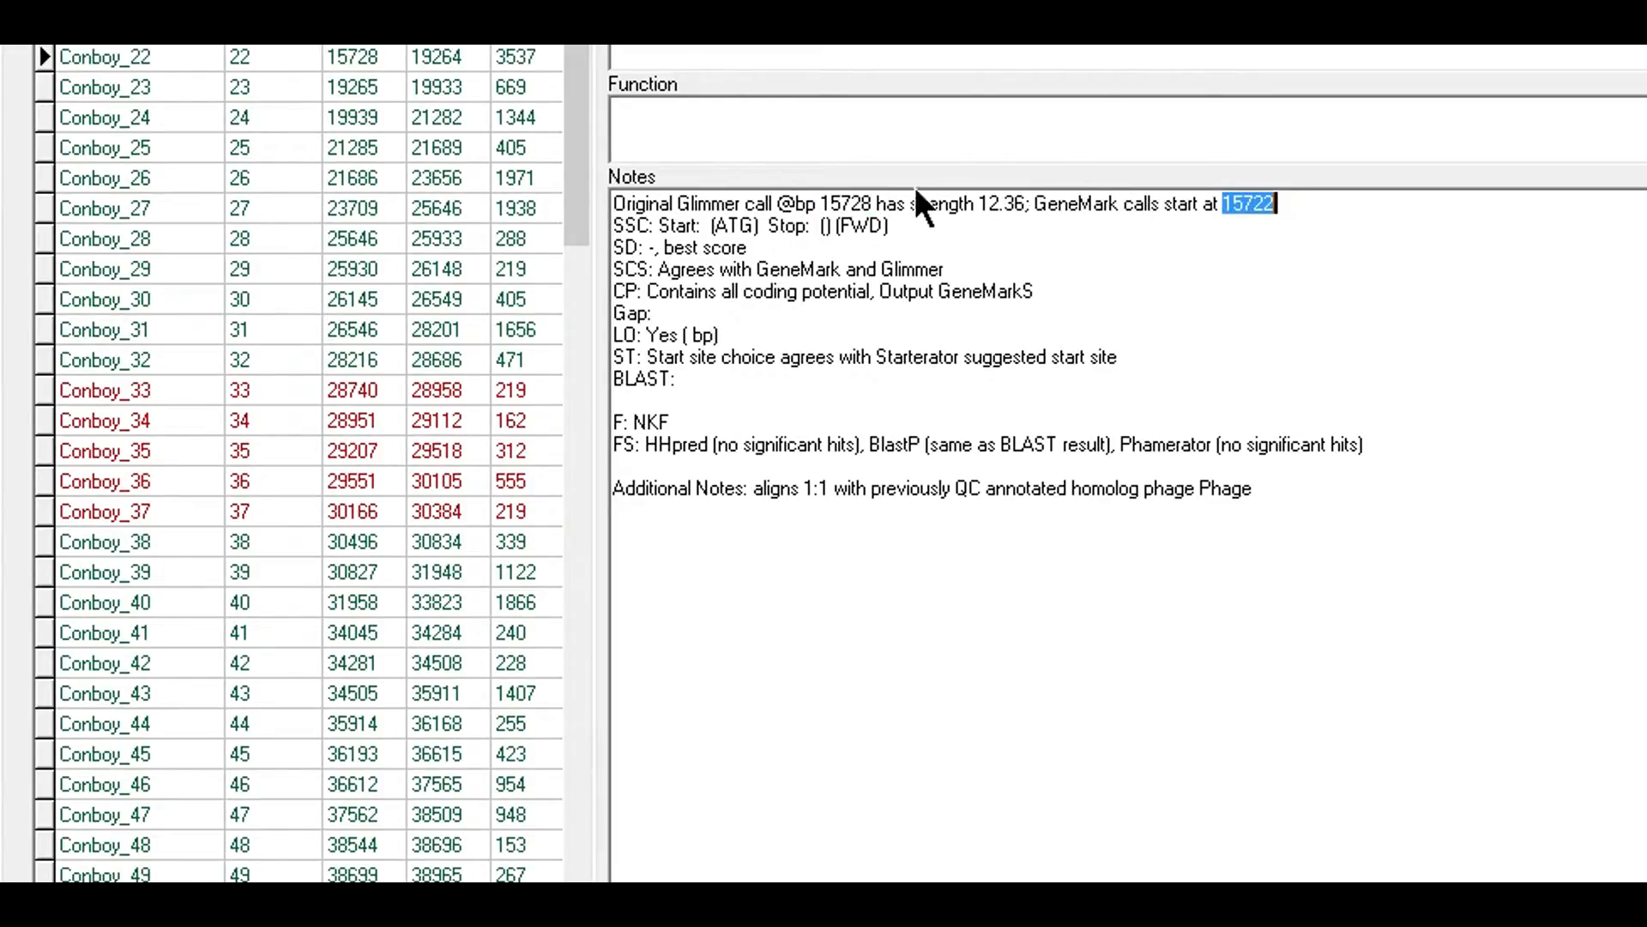
pyautogui.click(657, 269)
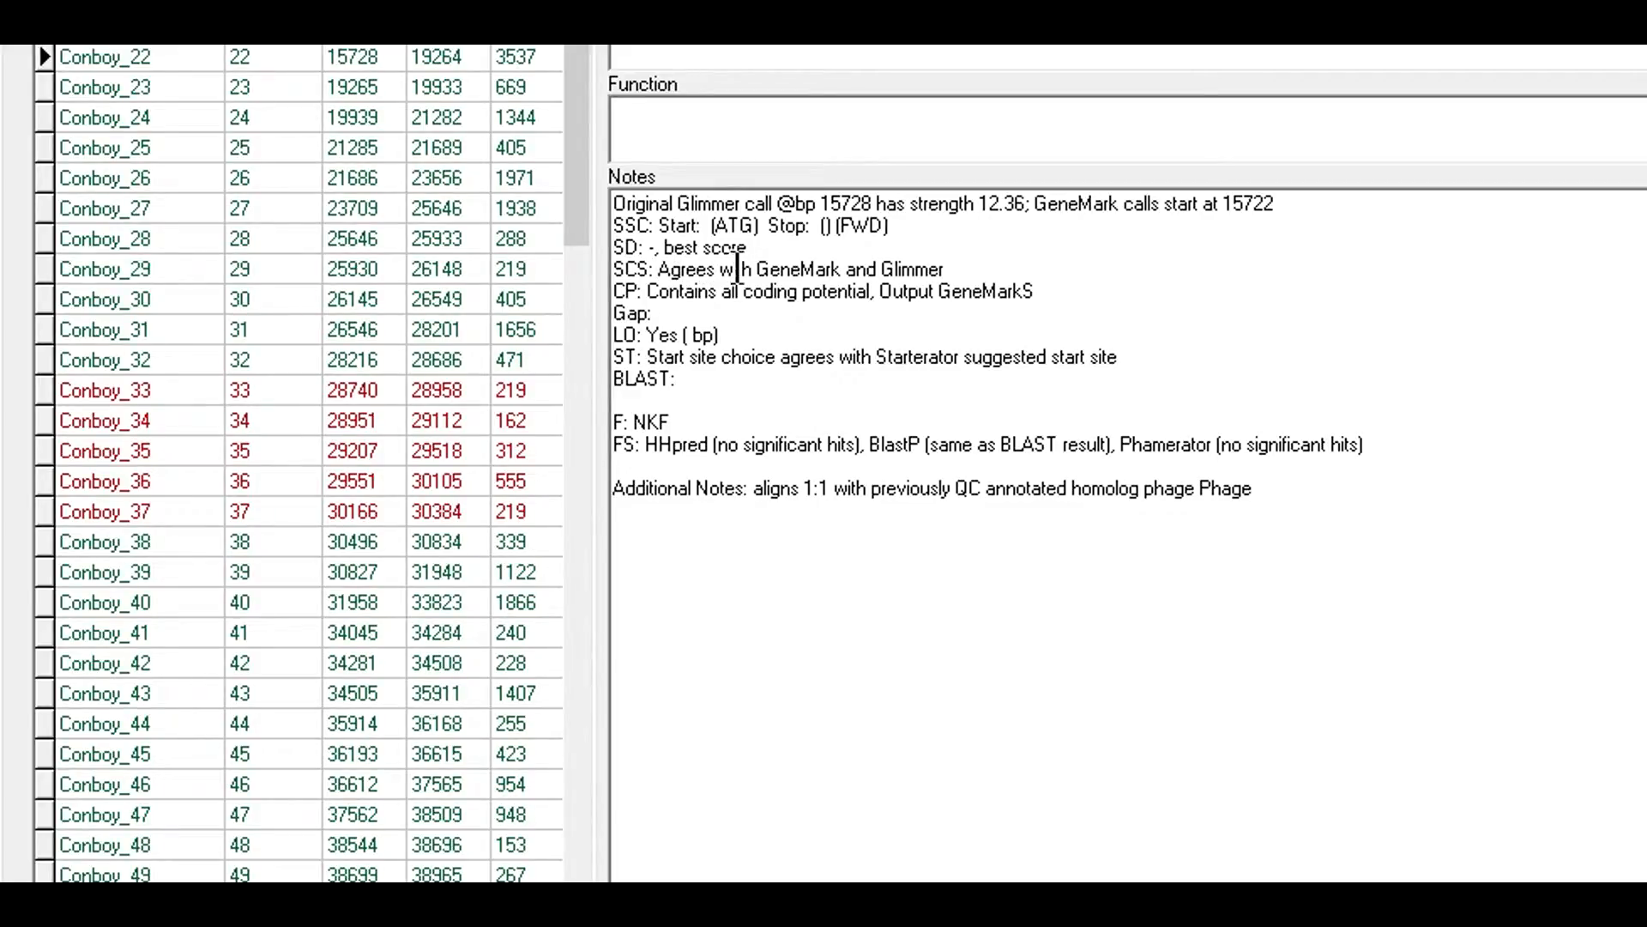
pyautogui.doubleClick(775, 269)
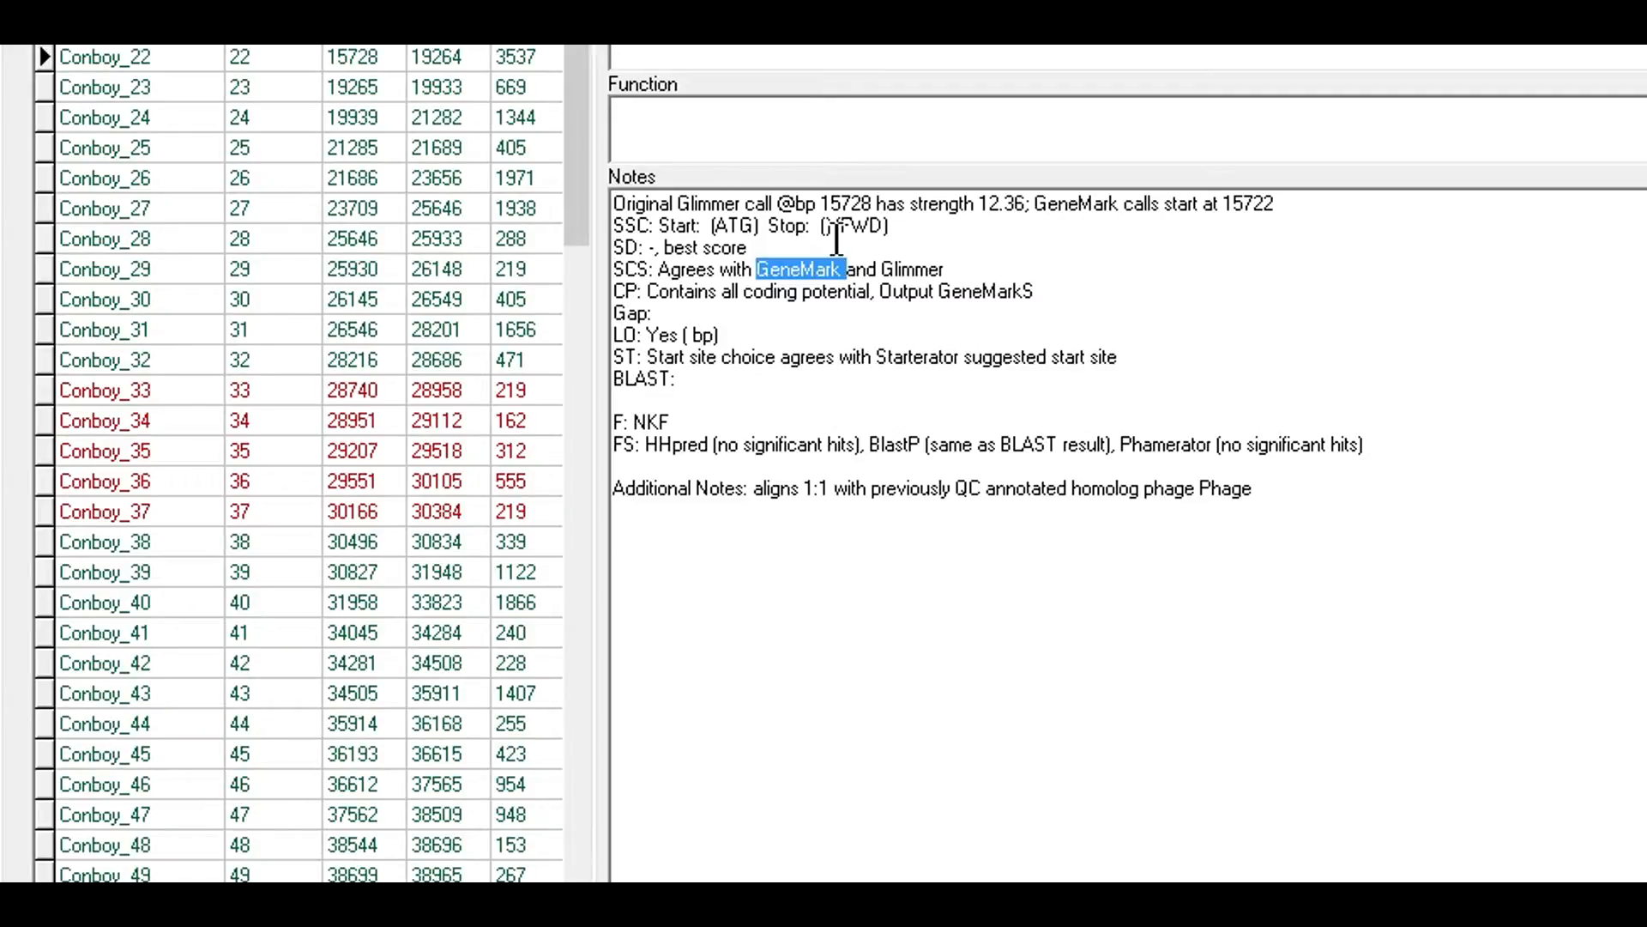
pyautogui.press('Delete')
pyautogui.press('Delete')
pyautogui.press('Delete')
pyautogui.press('Delete')
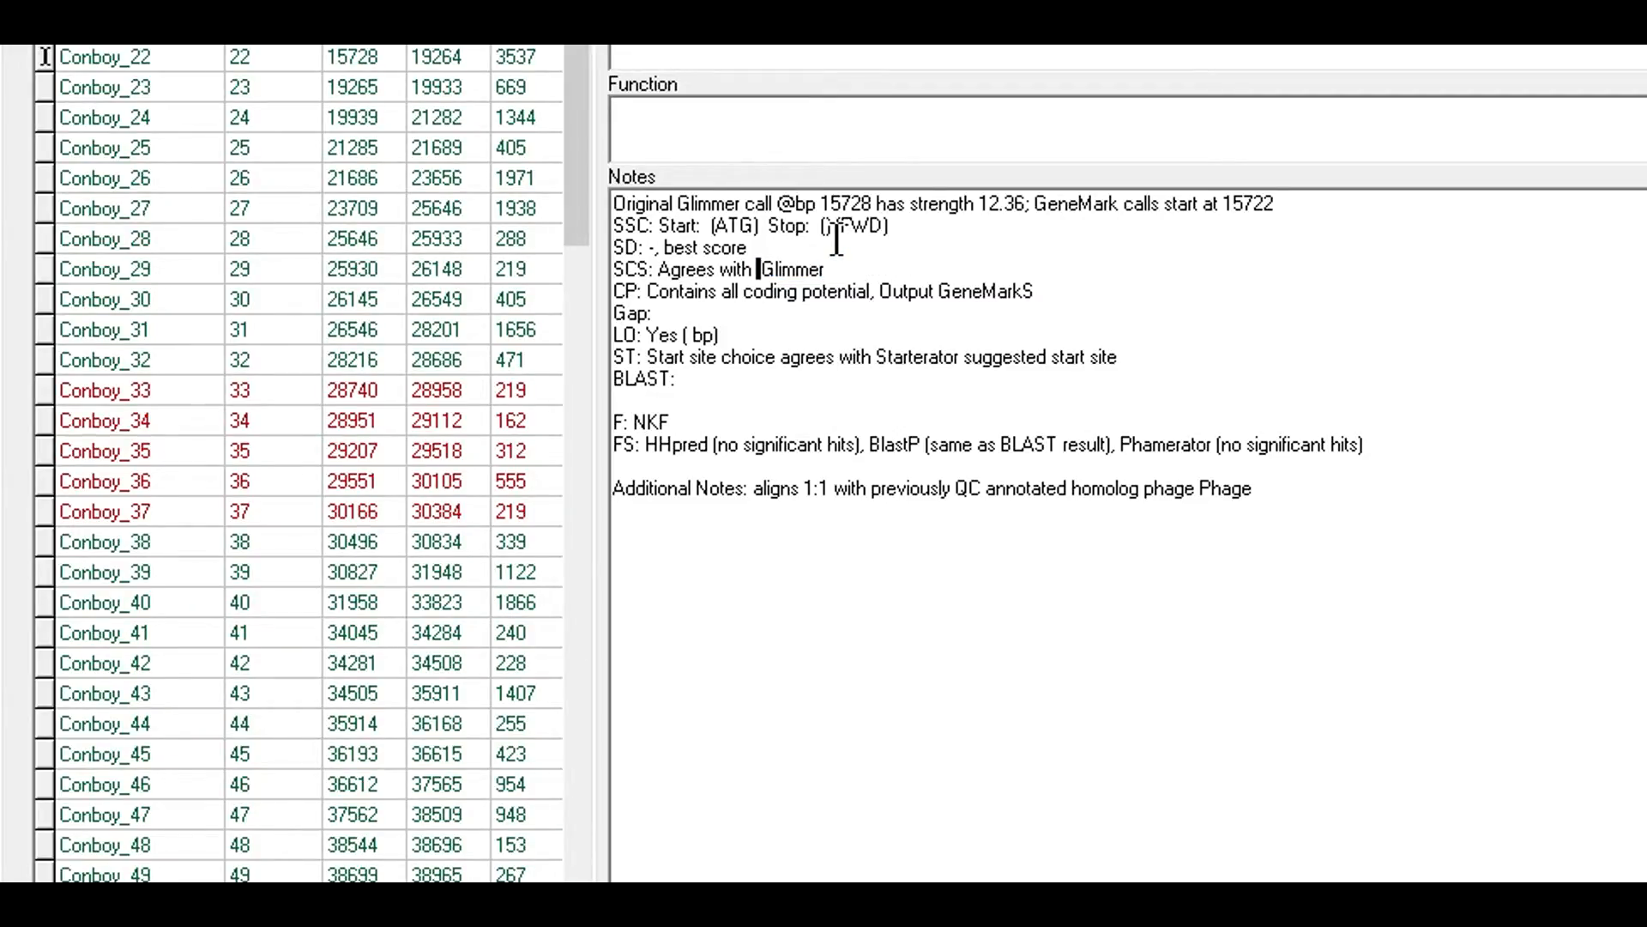
pyautogui.click(131, 86)
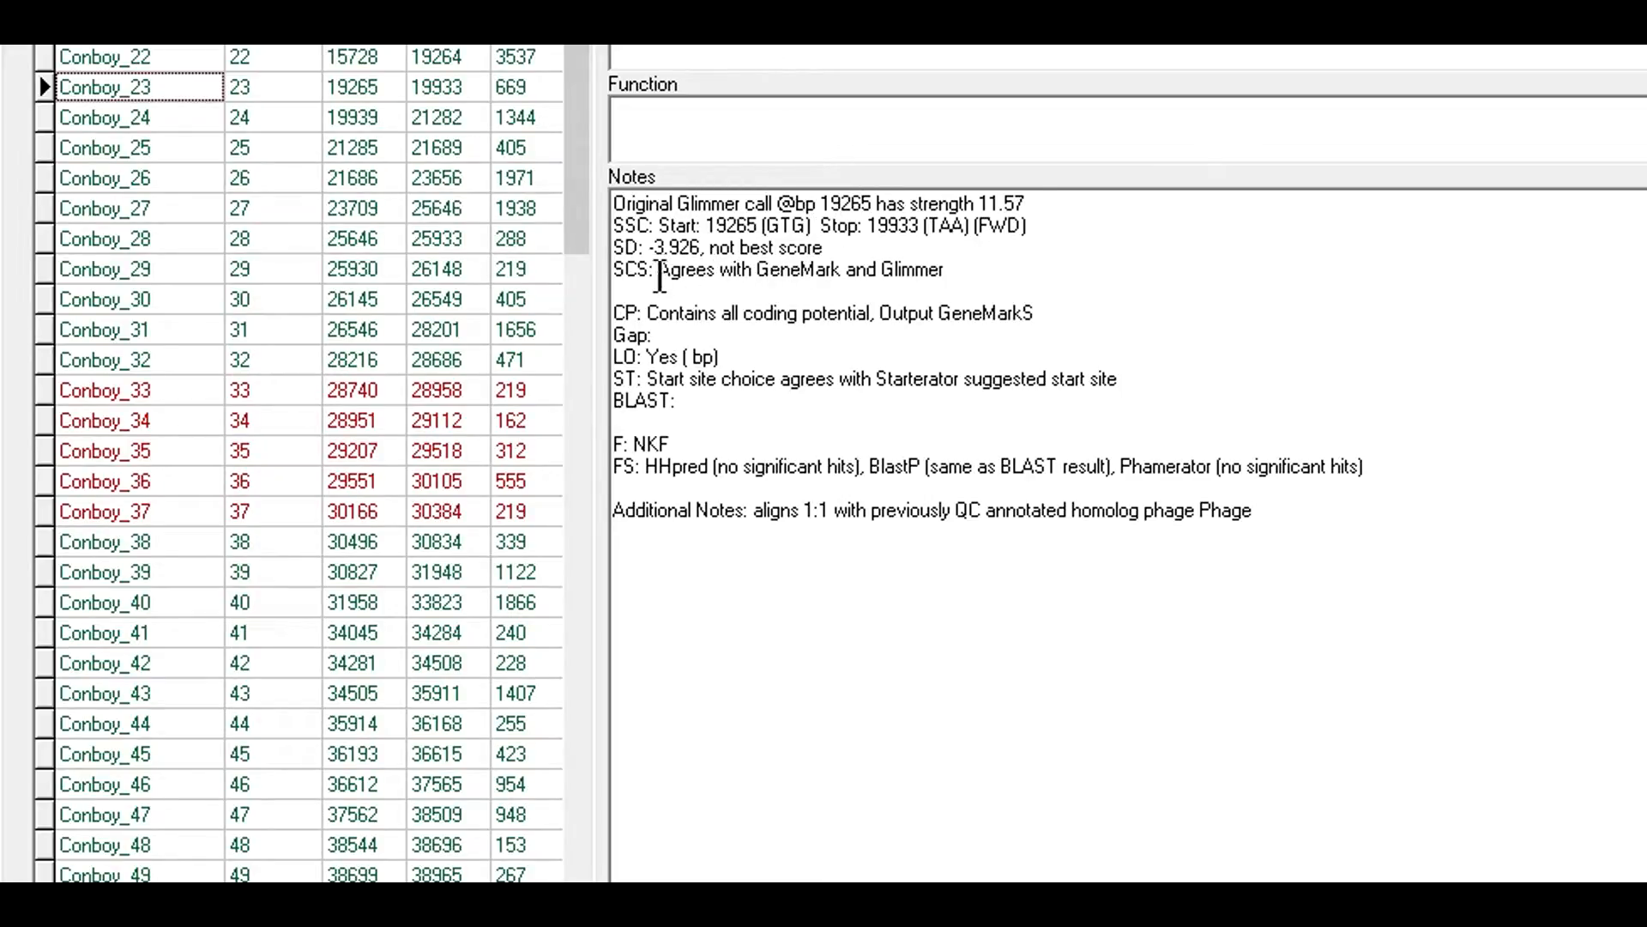
pyautogui.moveTo(658, 269); pyautogui.dragTo(960, 266)
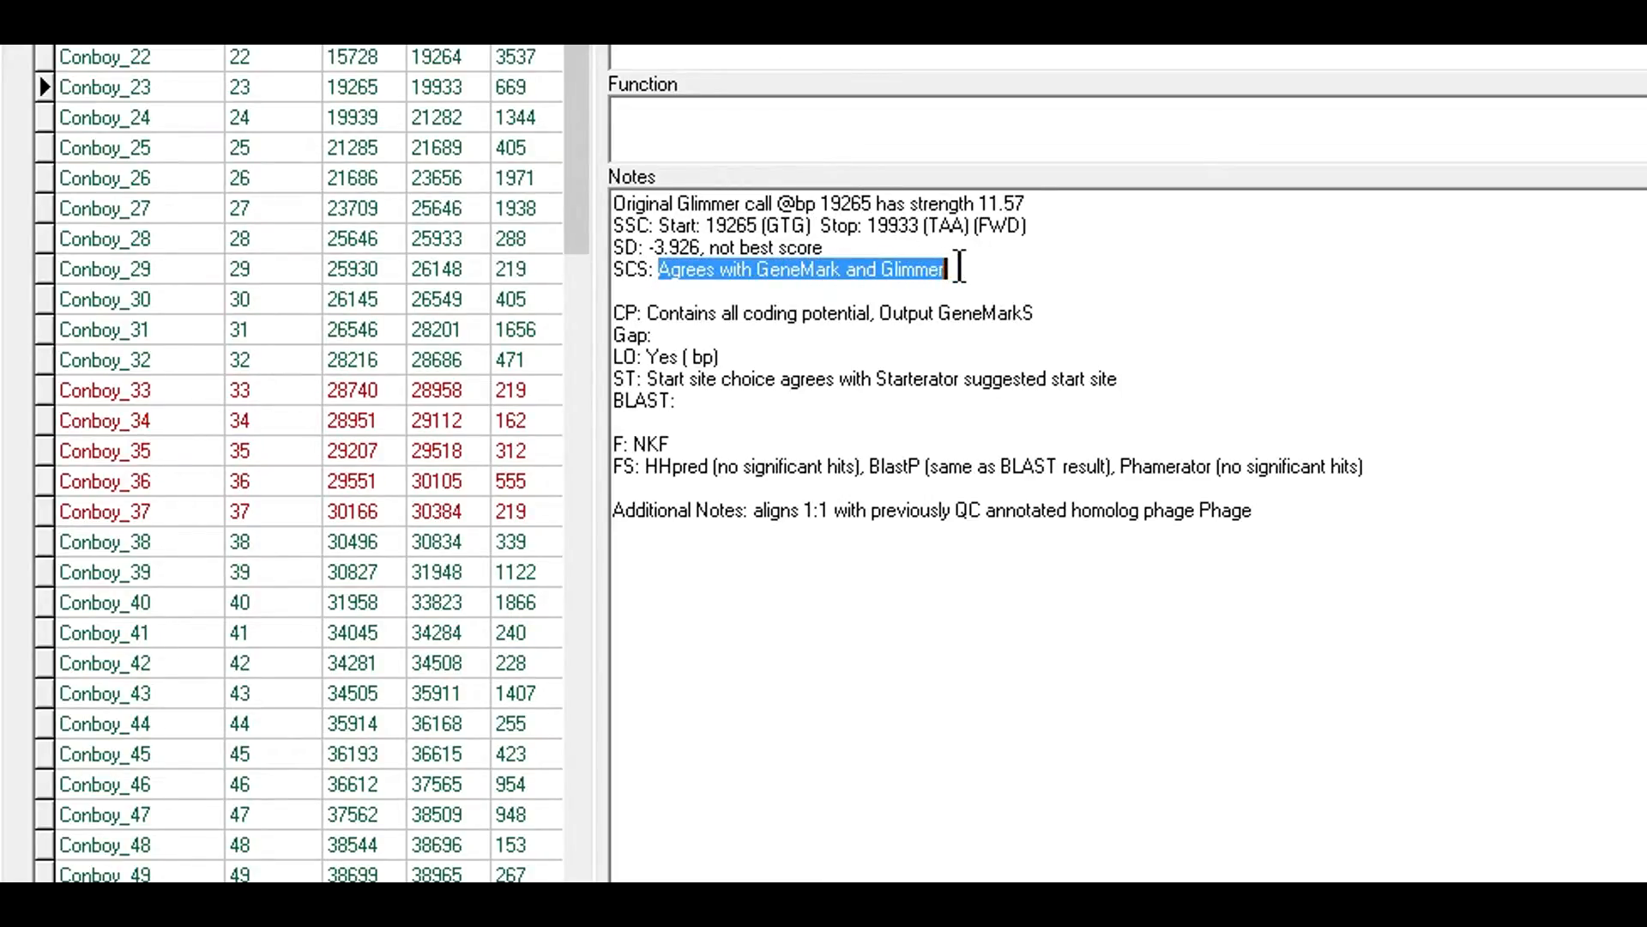
pyautogui.click(960, 267)
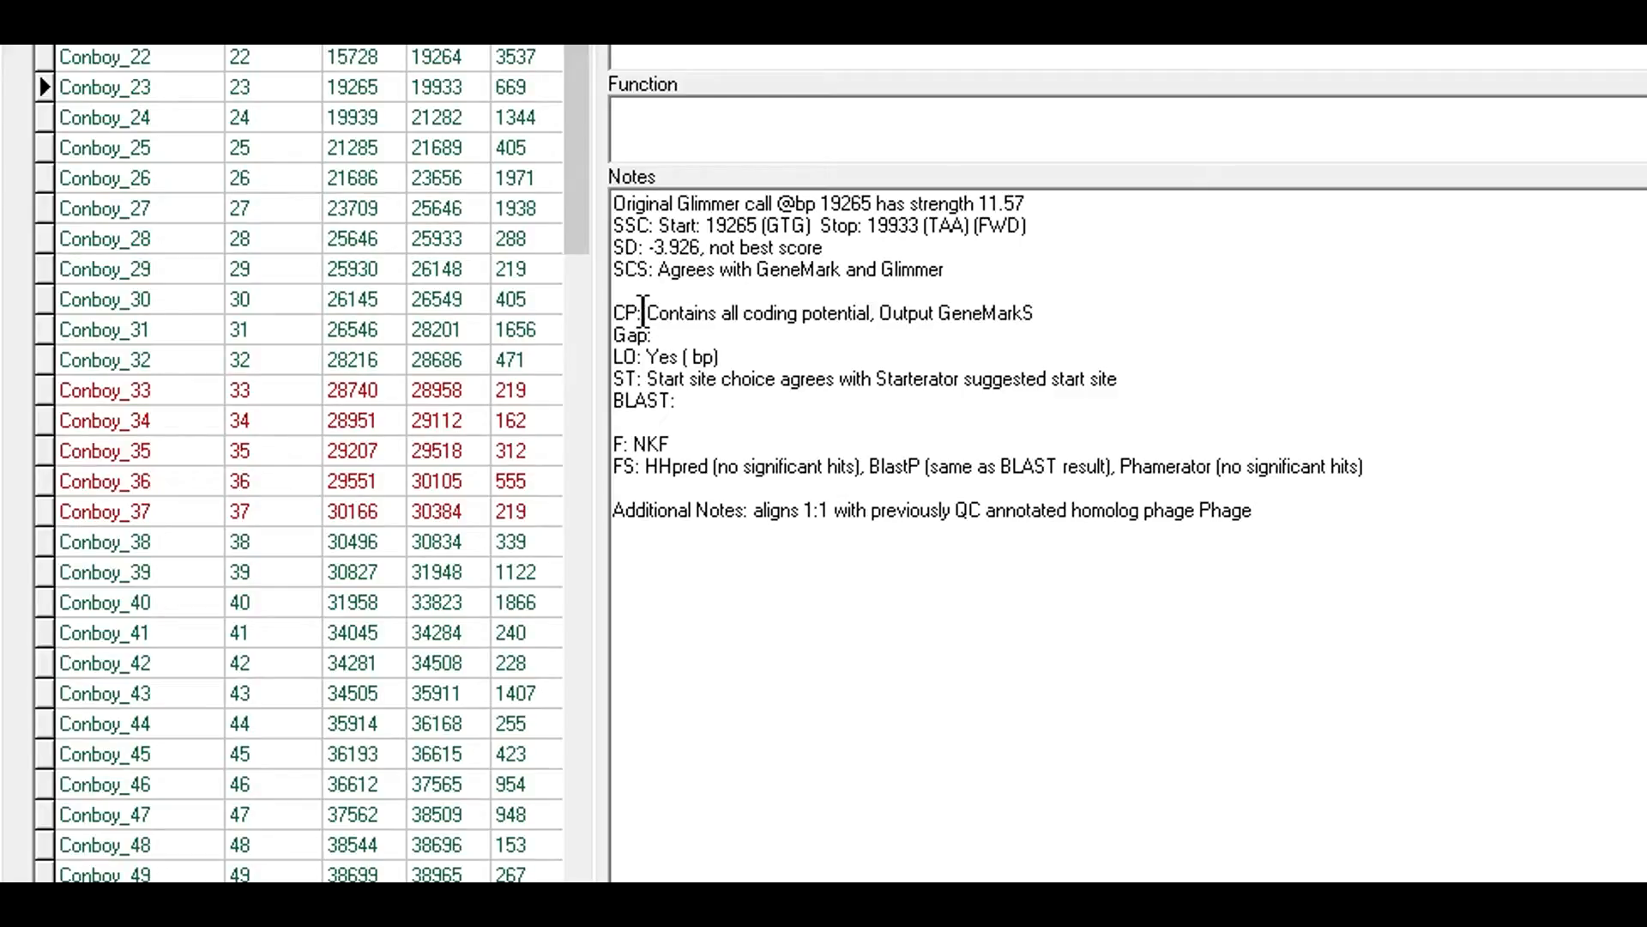
pyautogui.moveTo(670, 337); pyautogui.dragTo(615, 335)
pyautogui.click(719, 336)
pyautogui.click(448, 58)
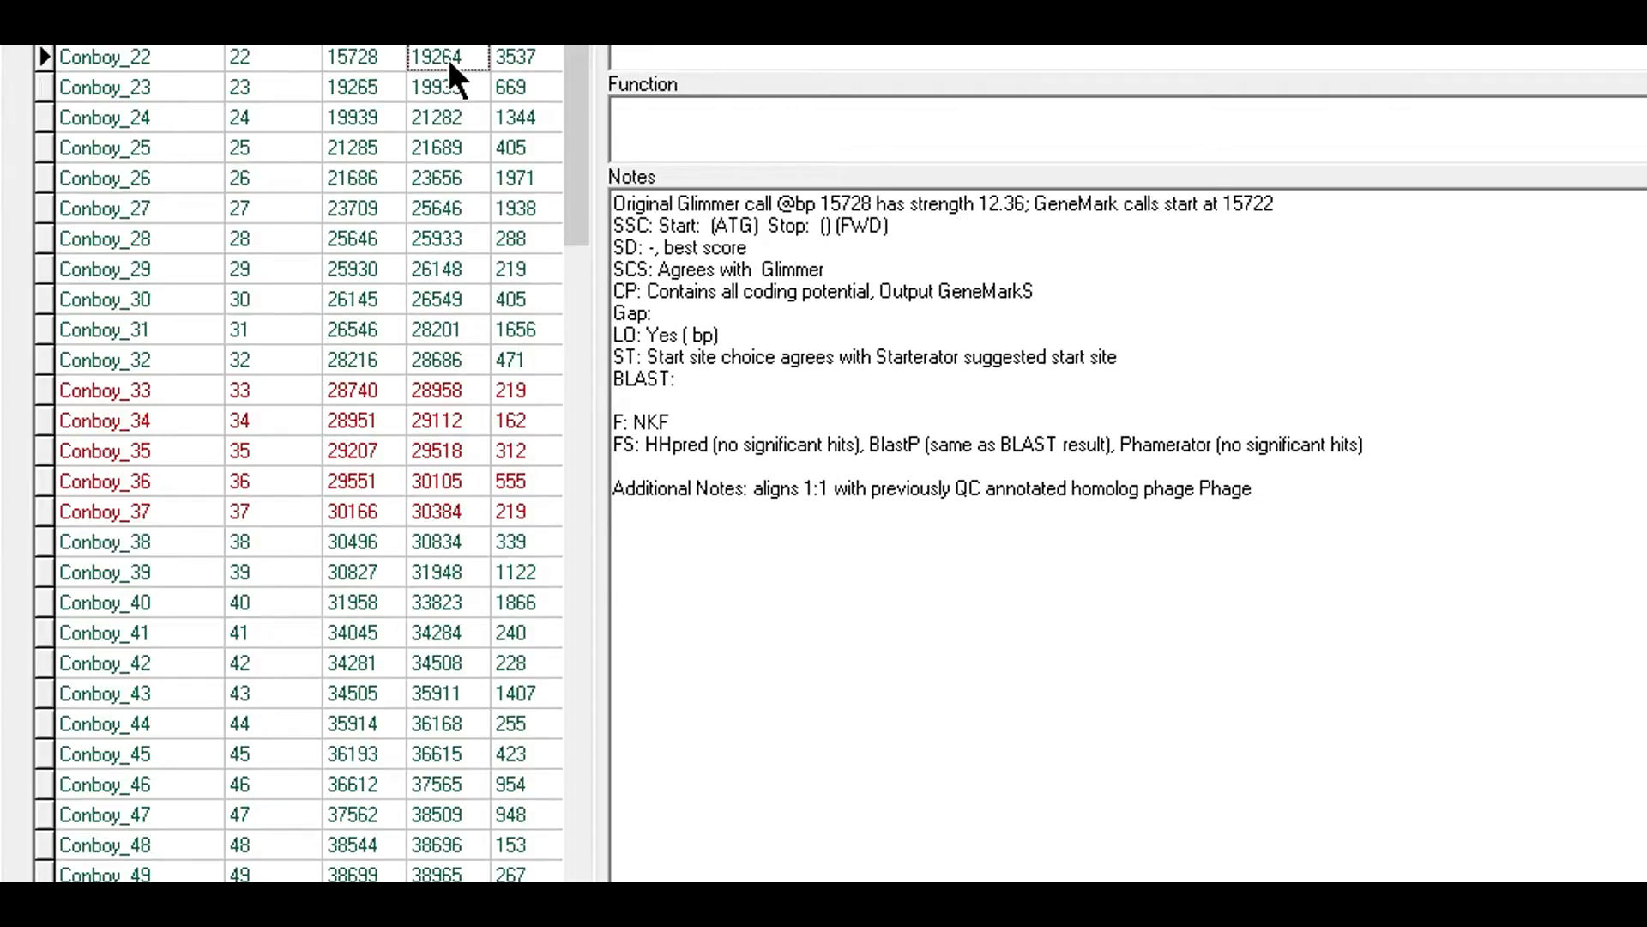
pyautogui.click(360, 86)
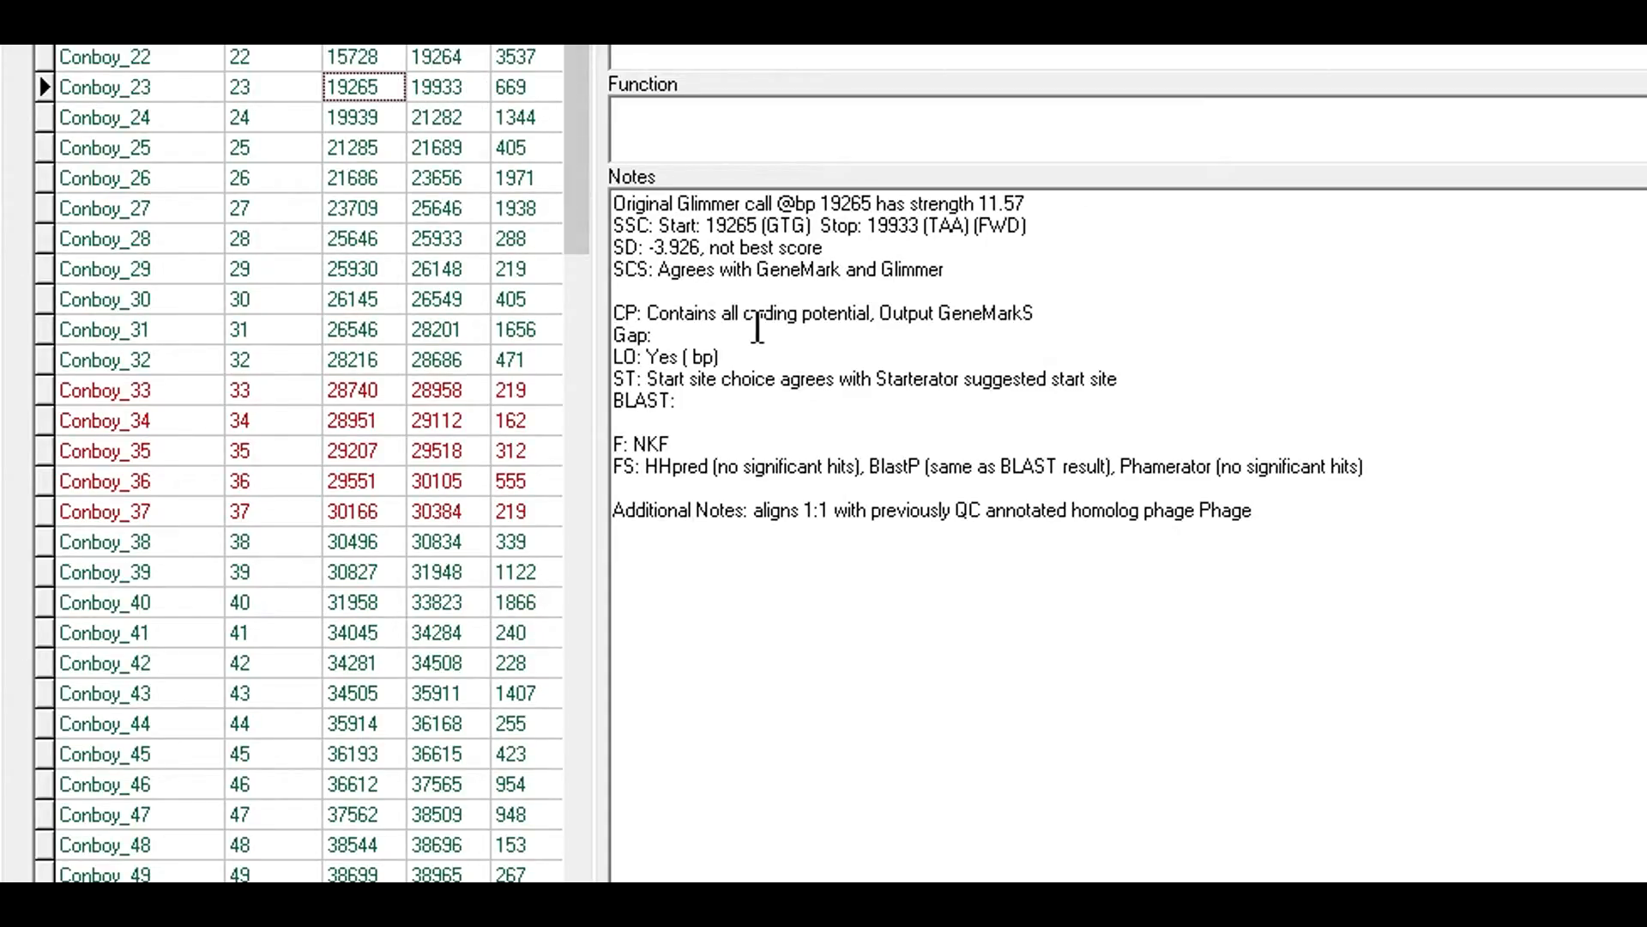
# - Type '1 bp gap from end of previous gene.' at the end of the Gap line
pyautogui.click(660, 336)
pyautogui.write('1 bp gap from end o')
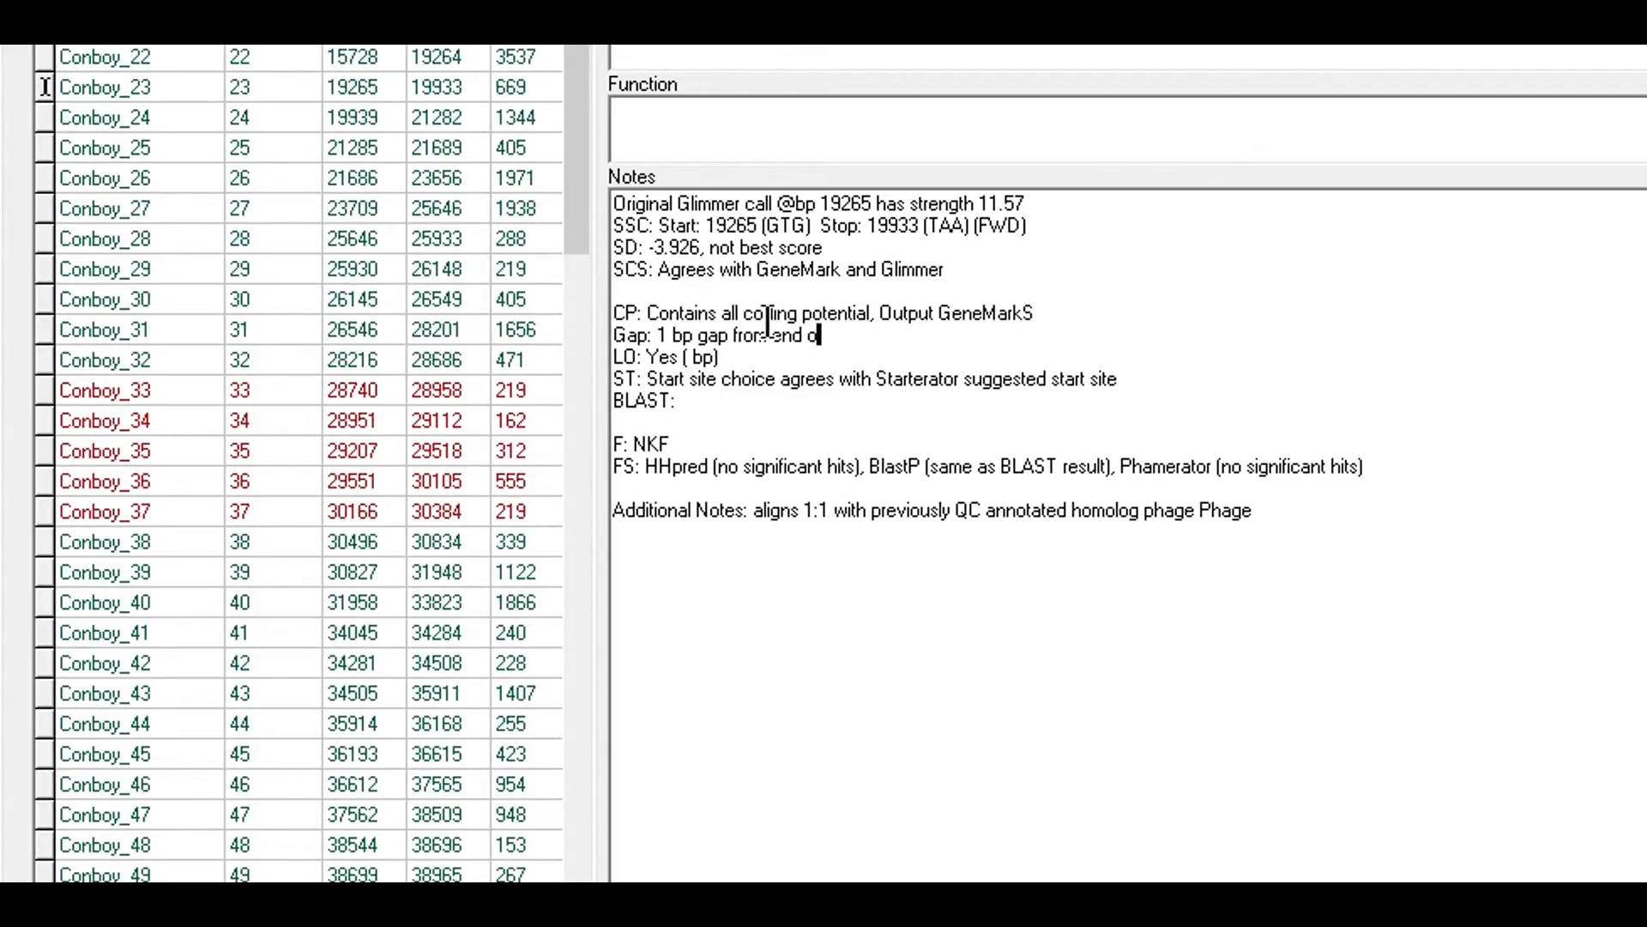
pyautogui.write('f previous gene.')
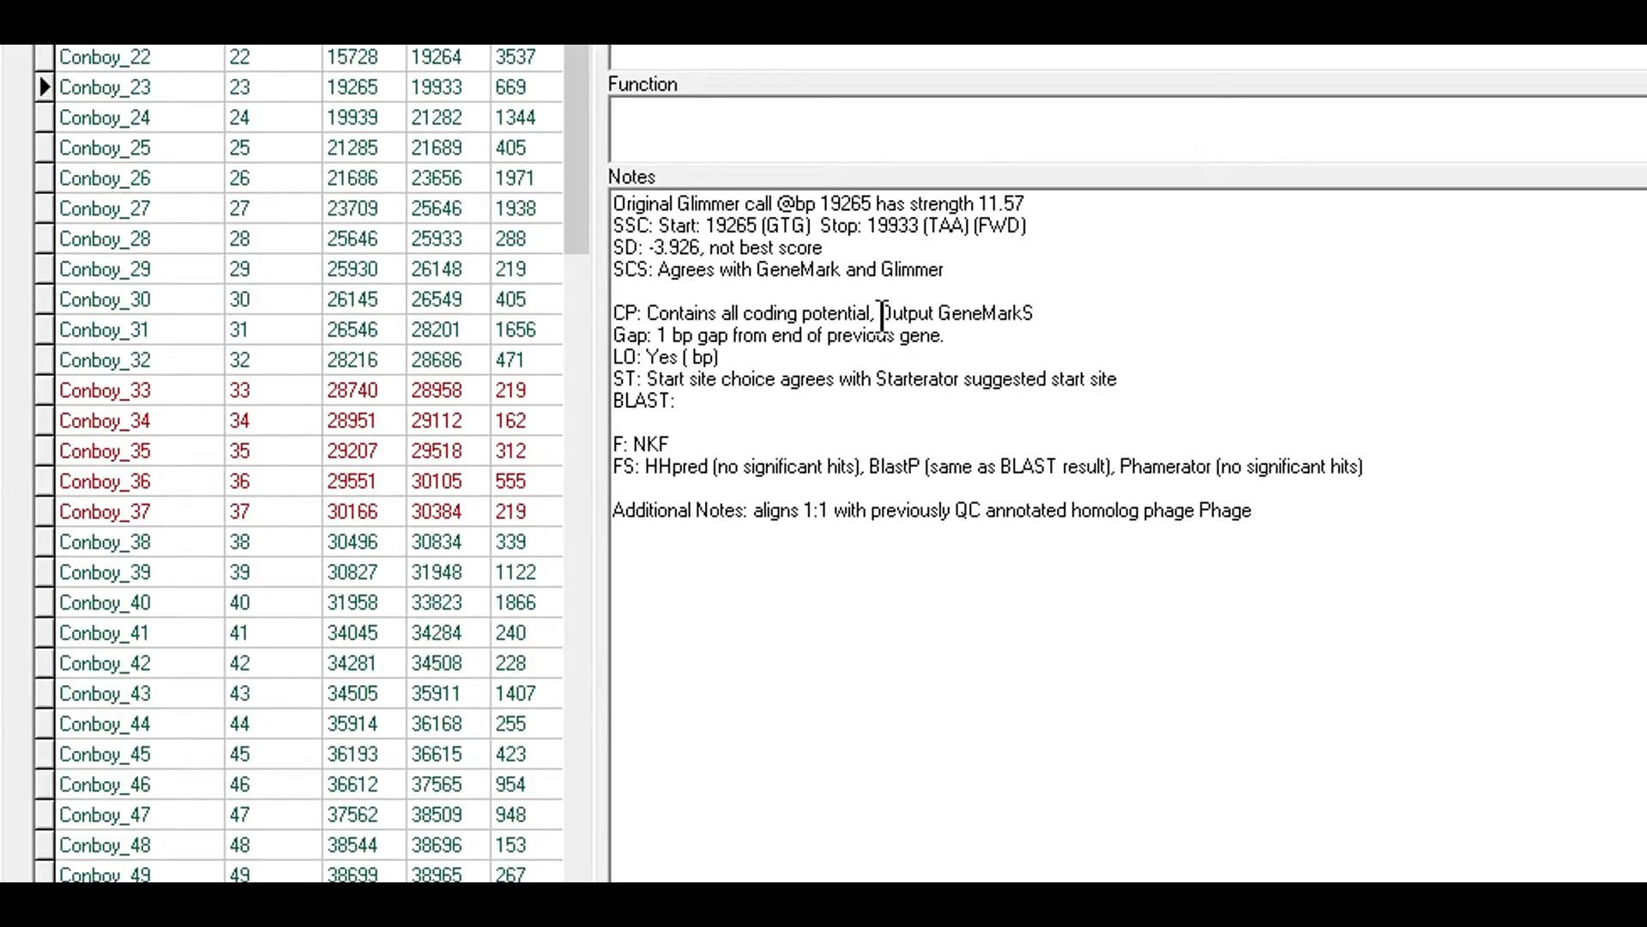
pyautogui.doubleClick(714, 335)
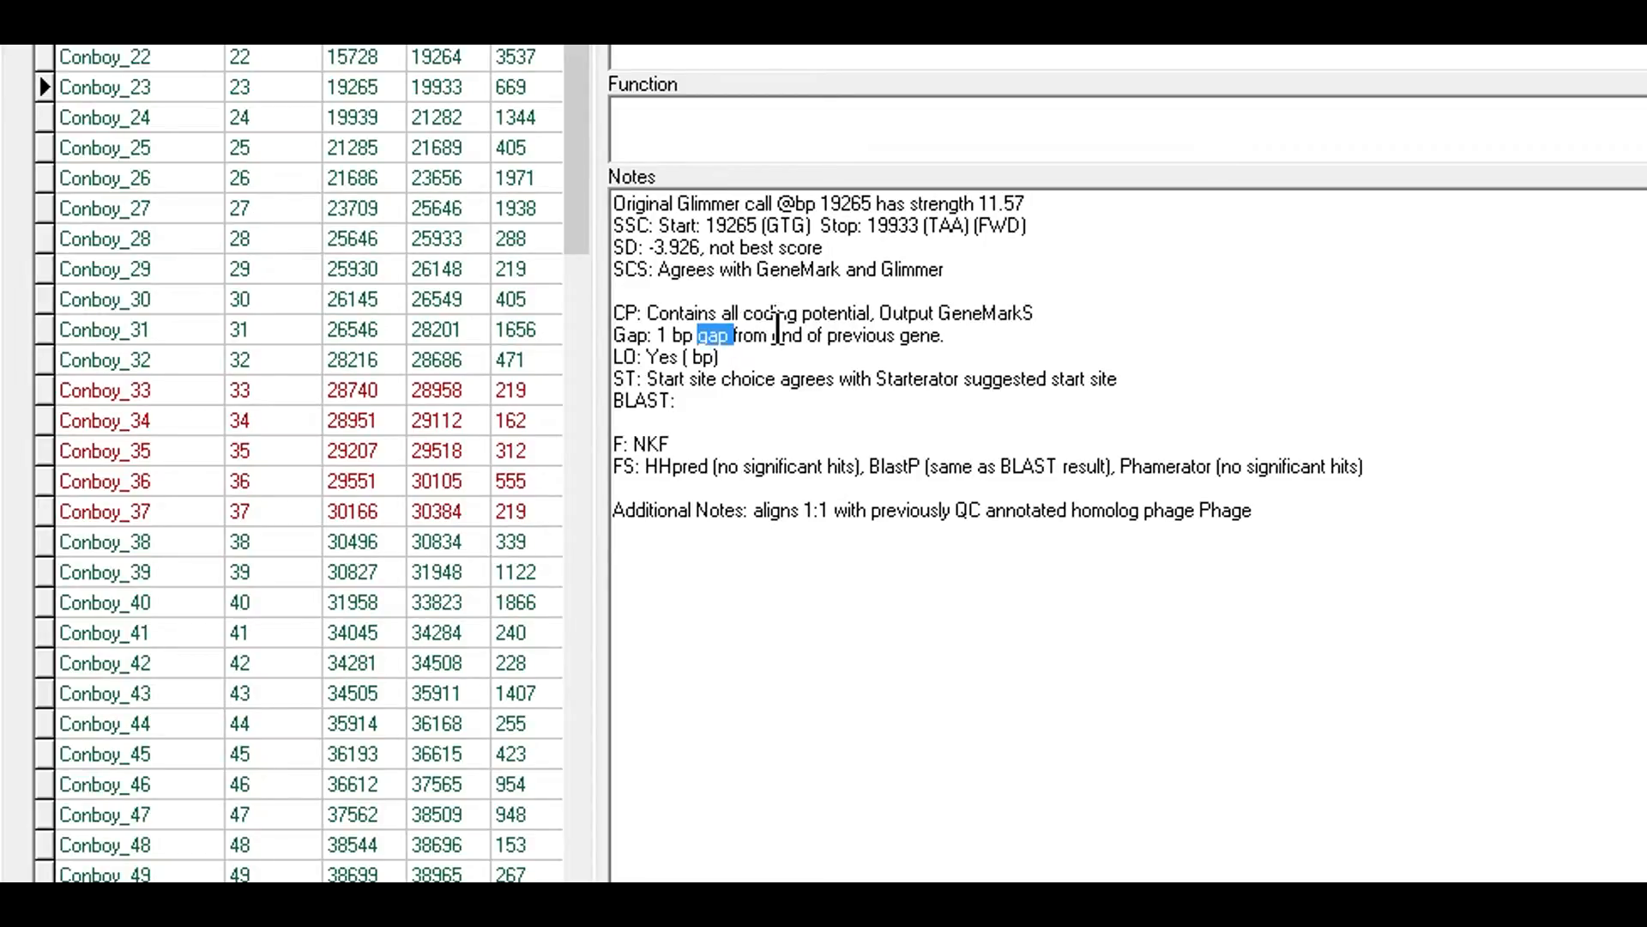
pyautogui.click(778, 352)
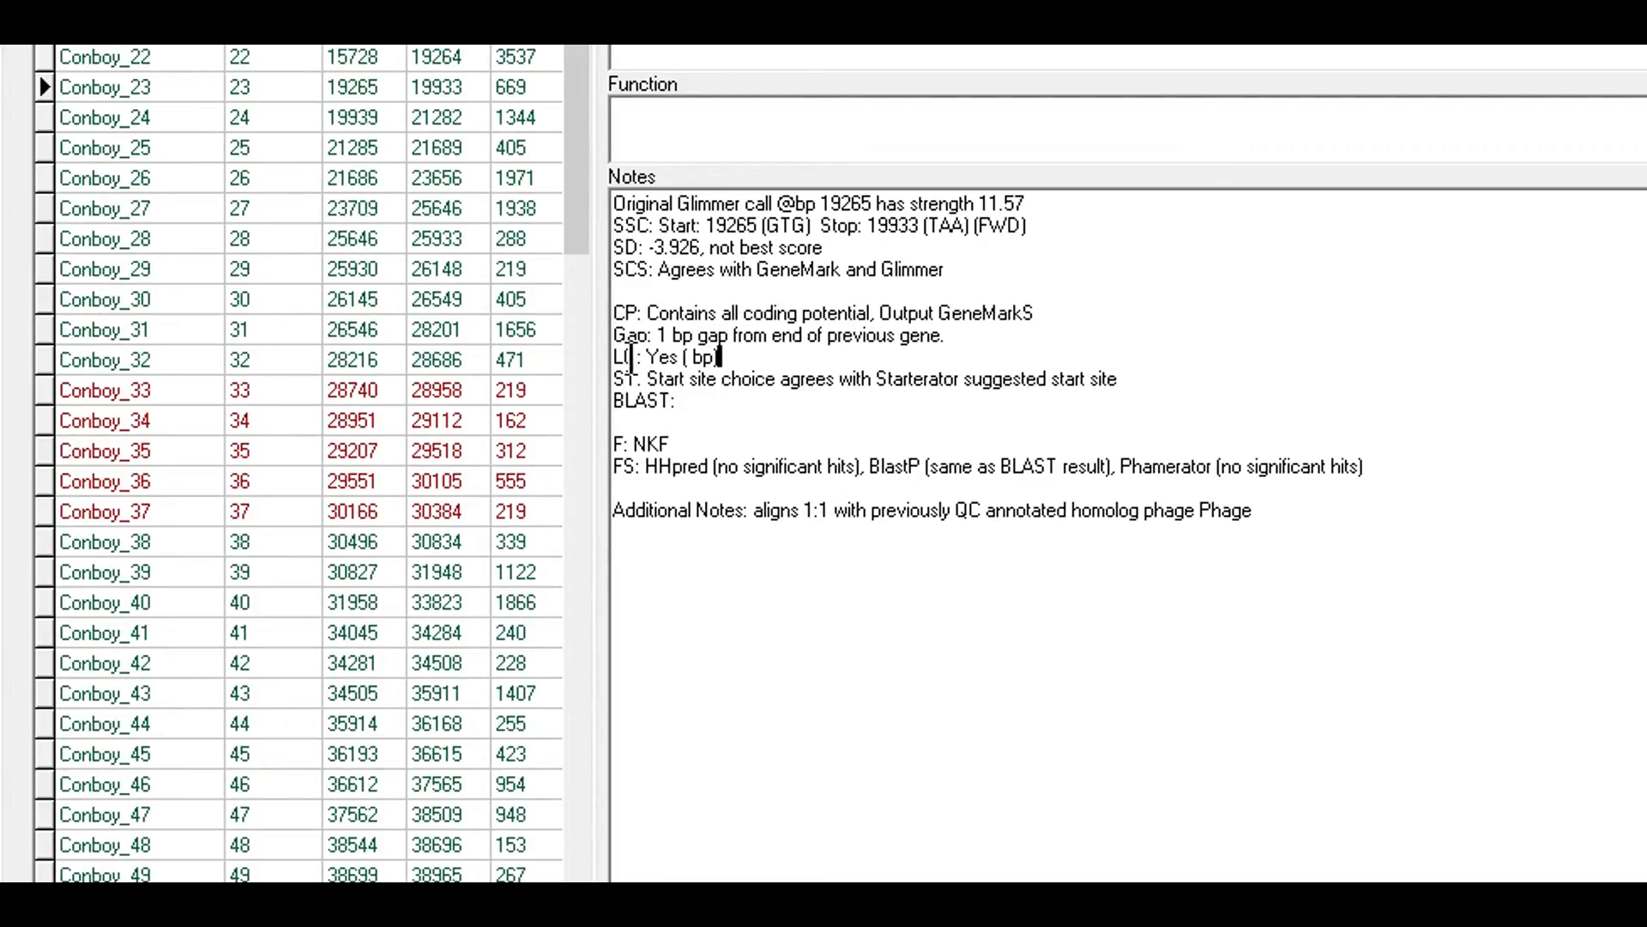
pyautogui.click(648, 354)
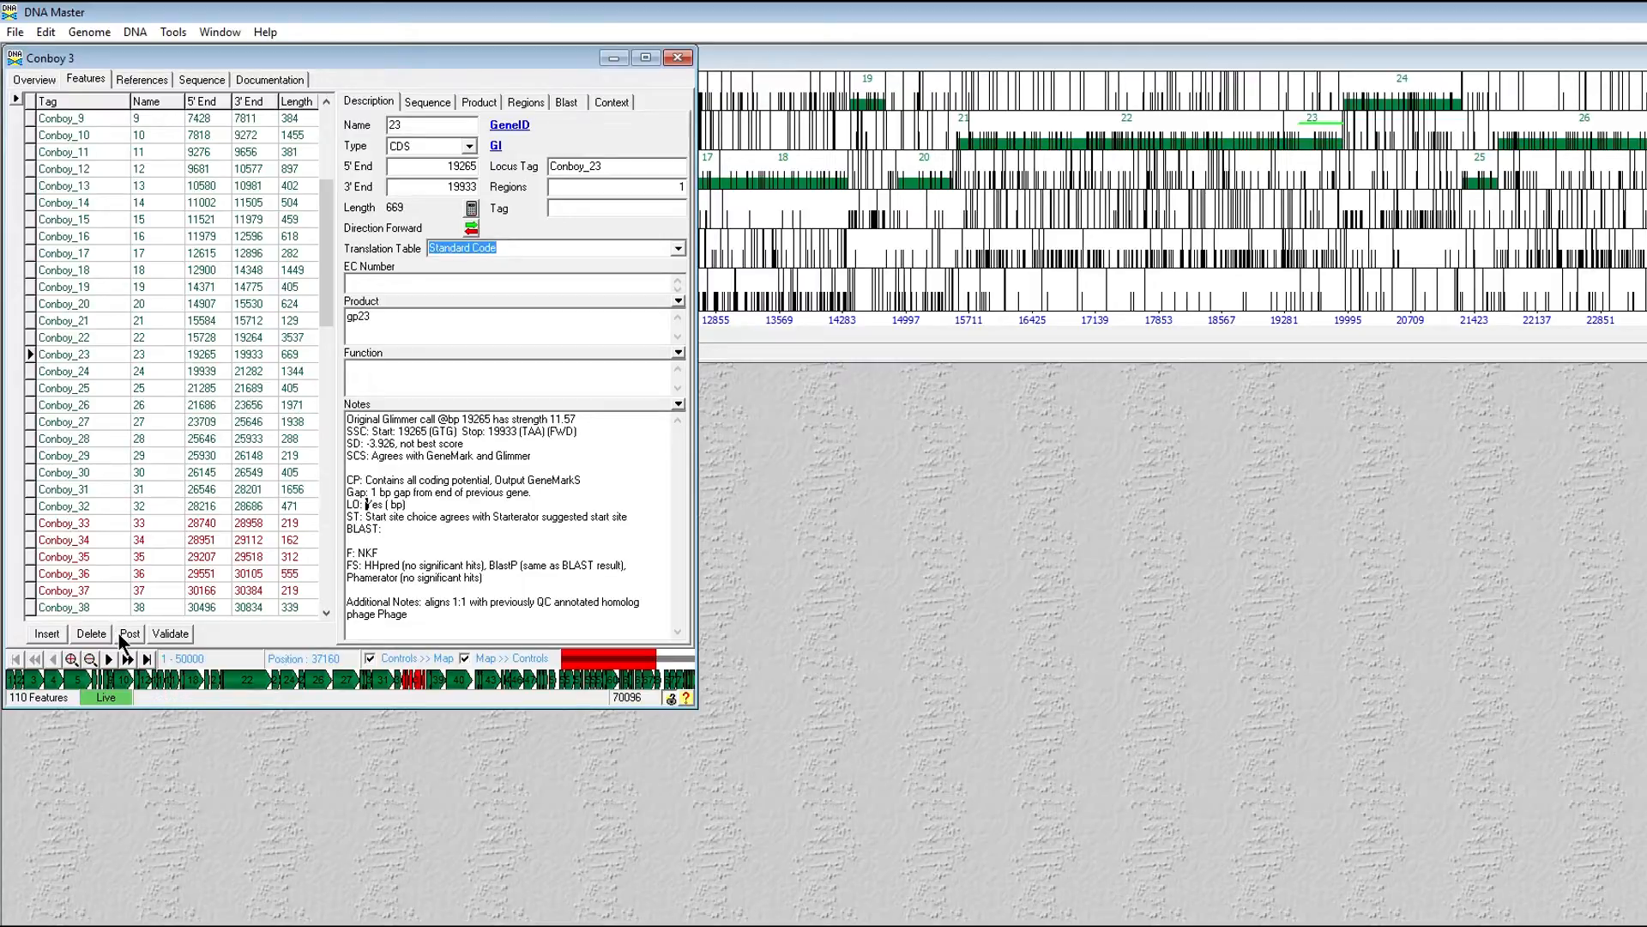
# - Open the six-frame map's RBS start list and check start 19265's ORF length, 669
pyautogui.click(135, 32)
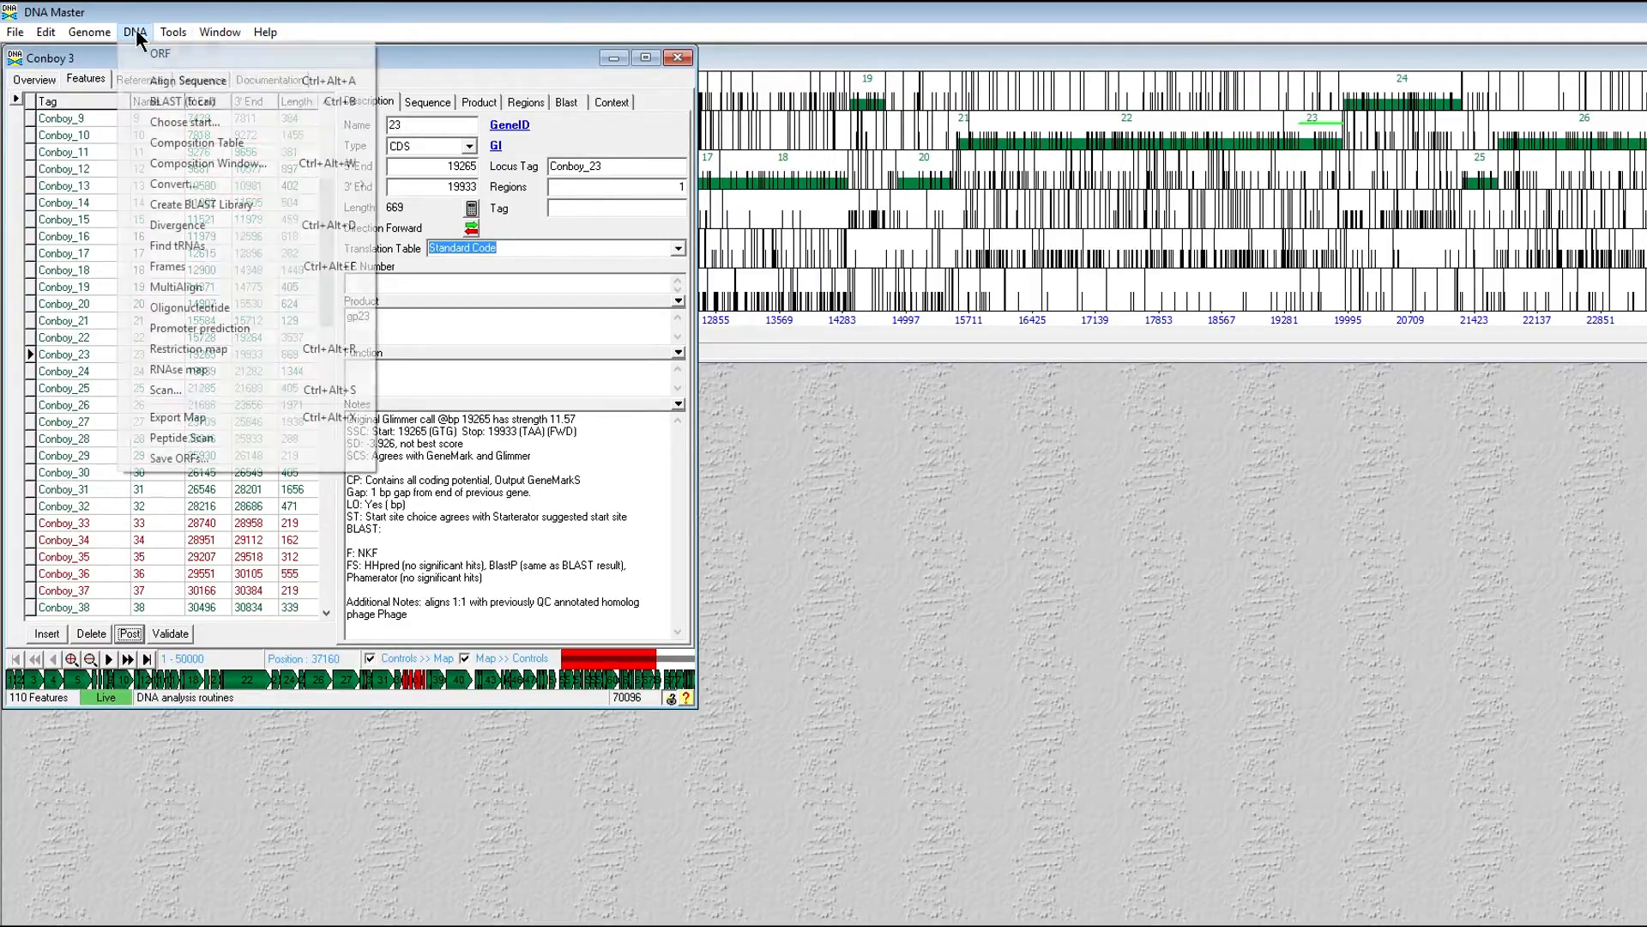
pyautogui.click(198, 266)
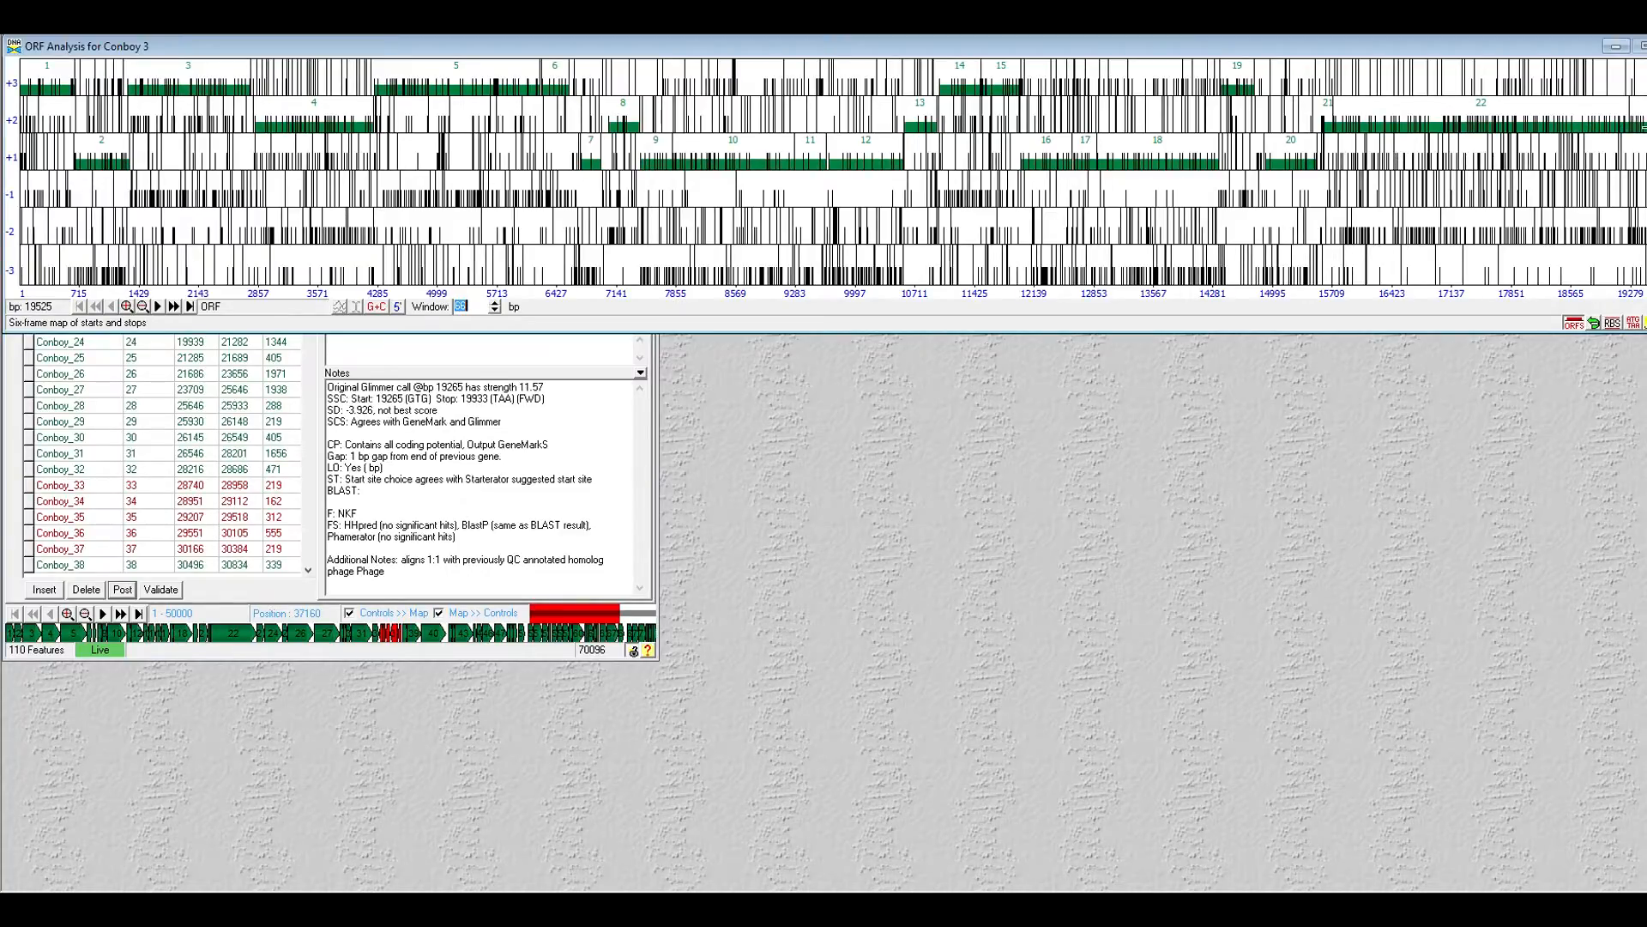
pyautogui.click(1612, 323)
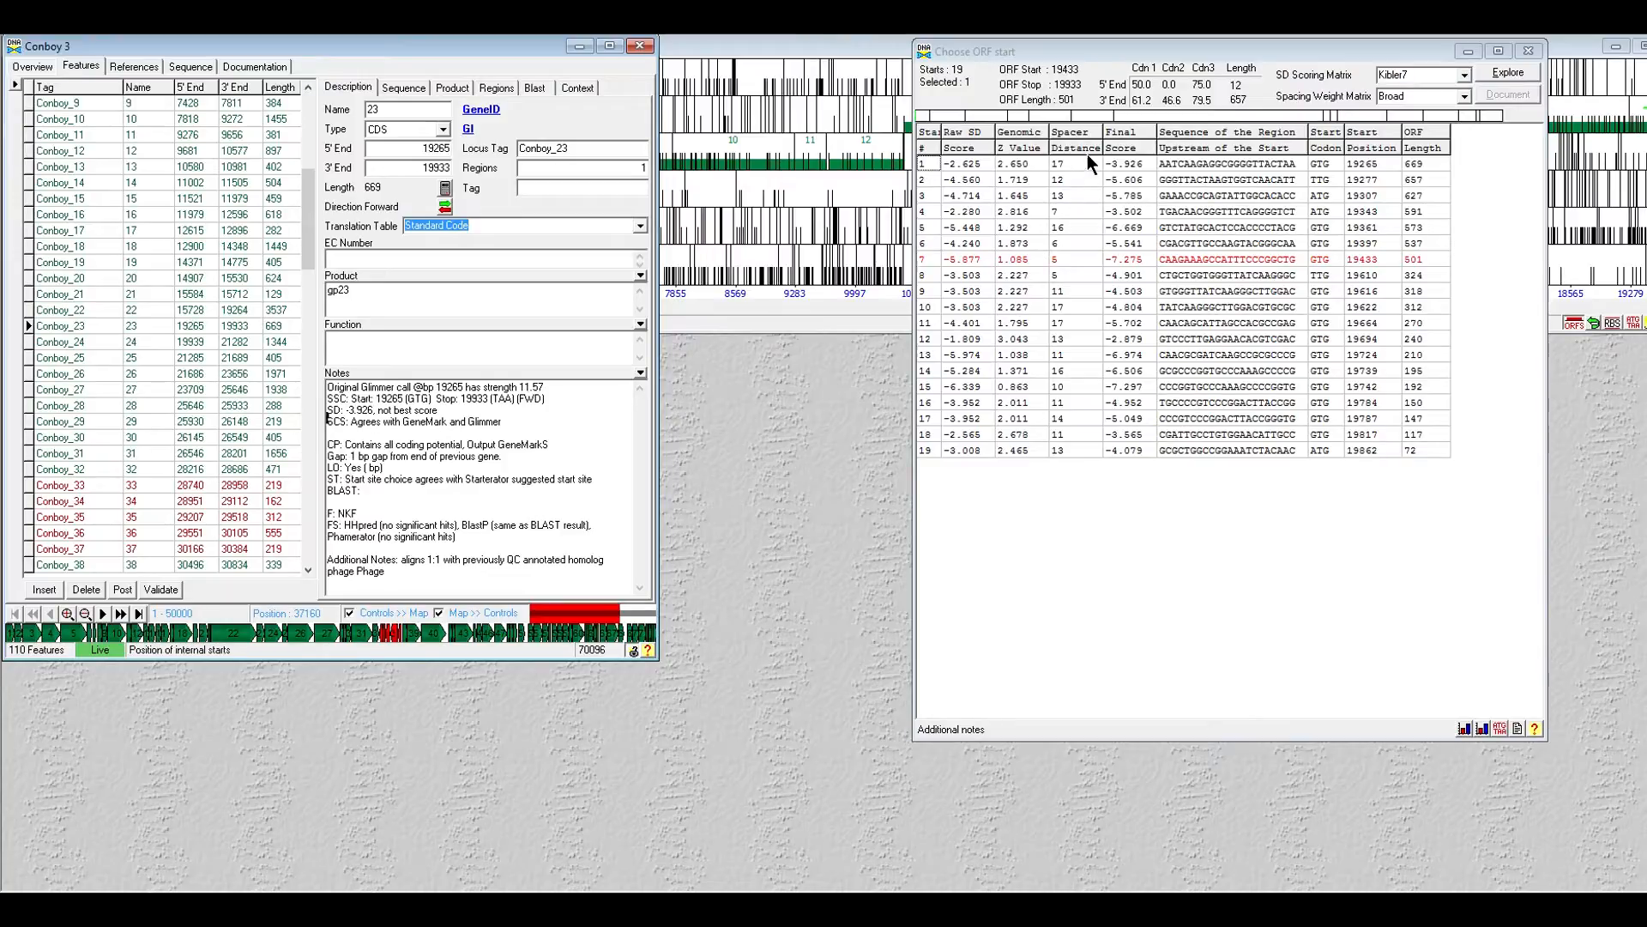
pyautogui.click(1357, 165)
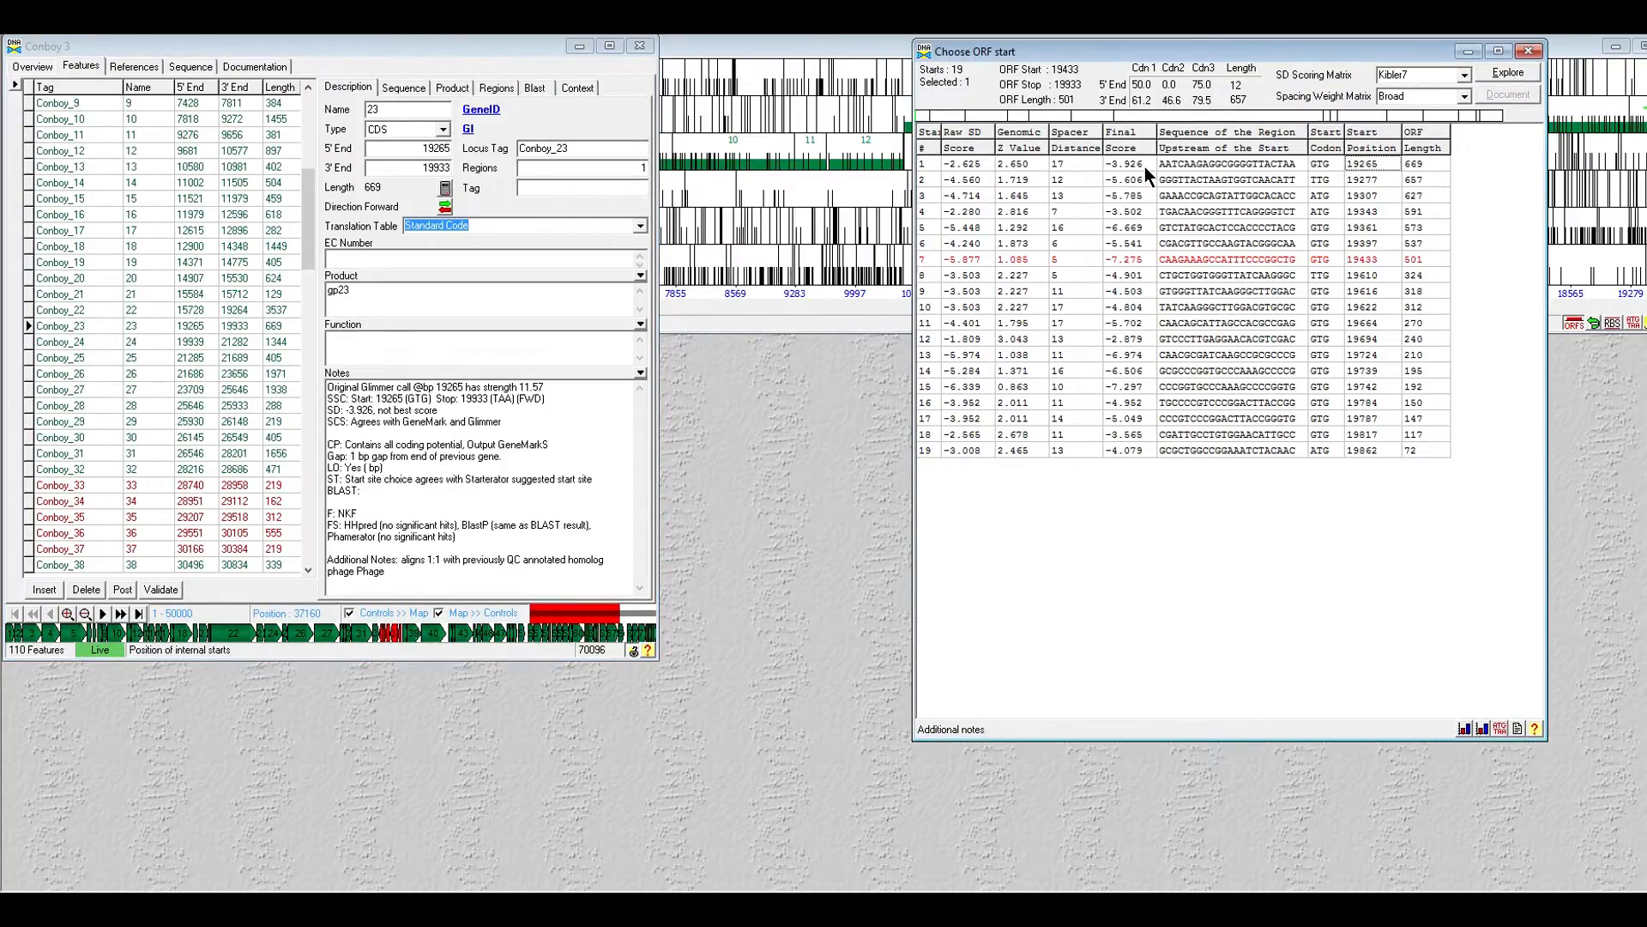
pyautogui.click(1423, 166)
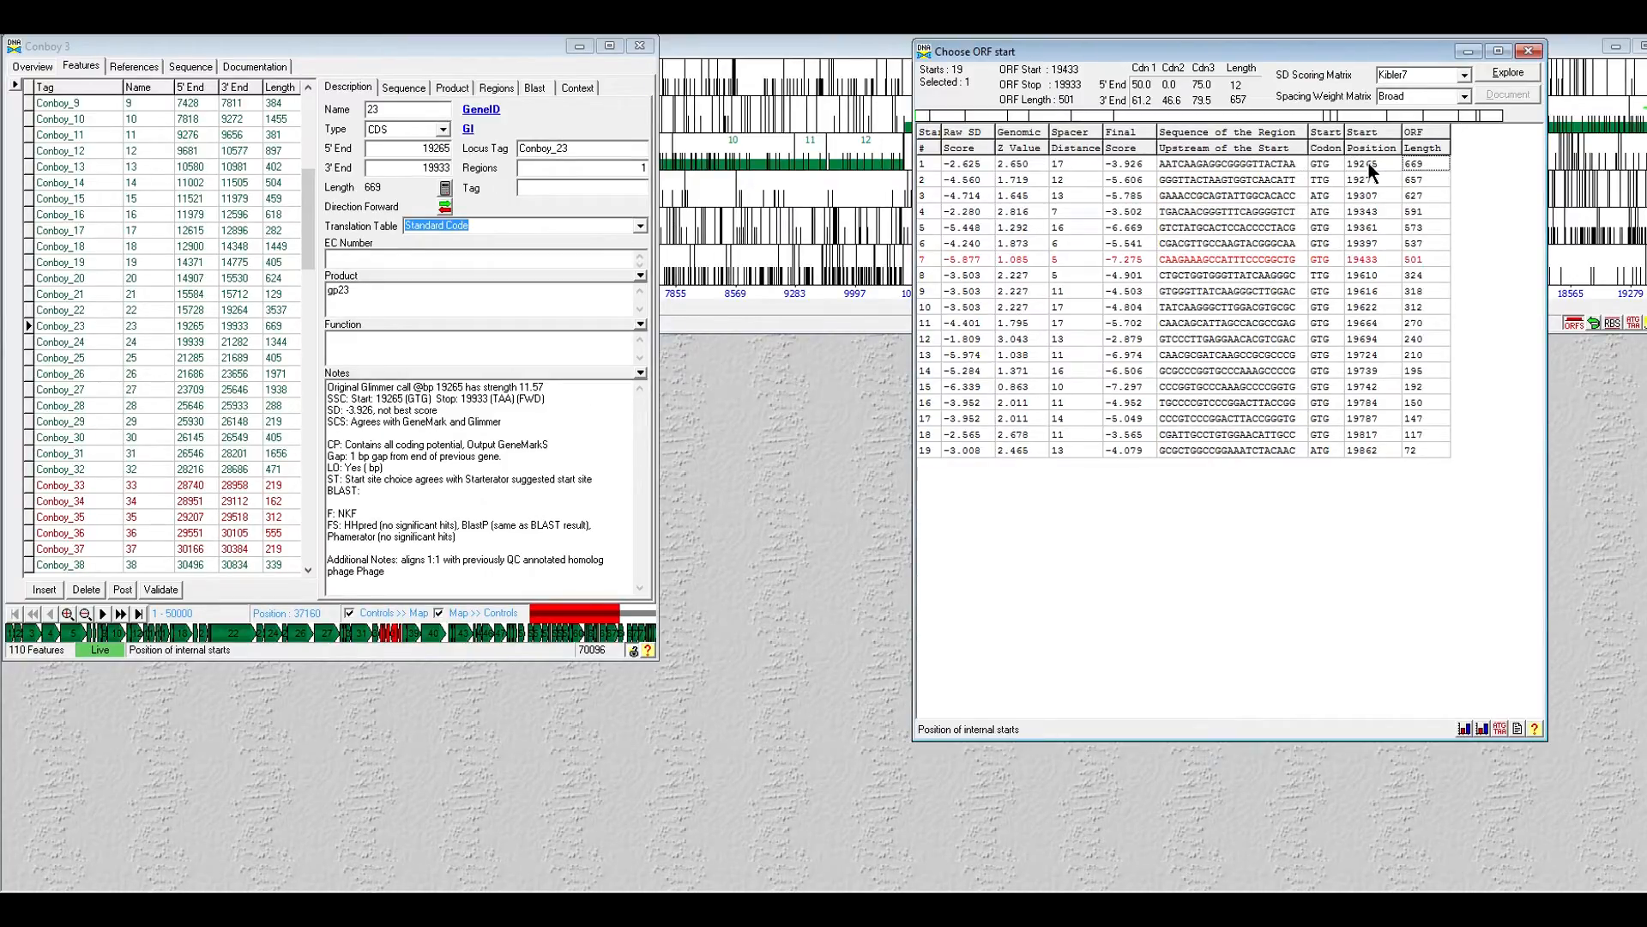
pyautogui.click(329, 467)
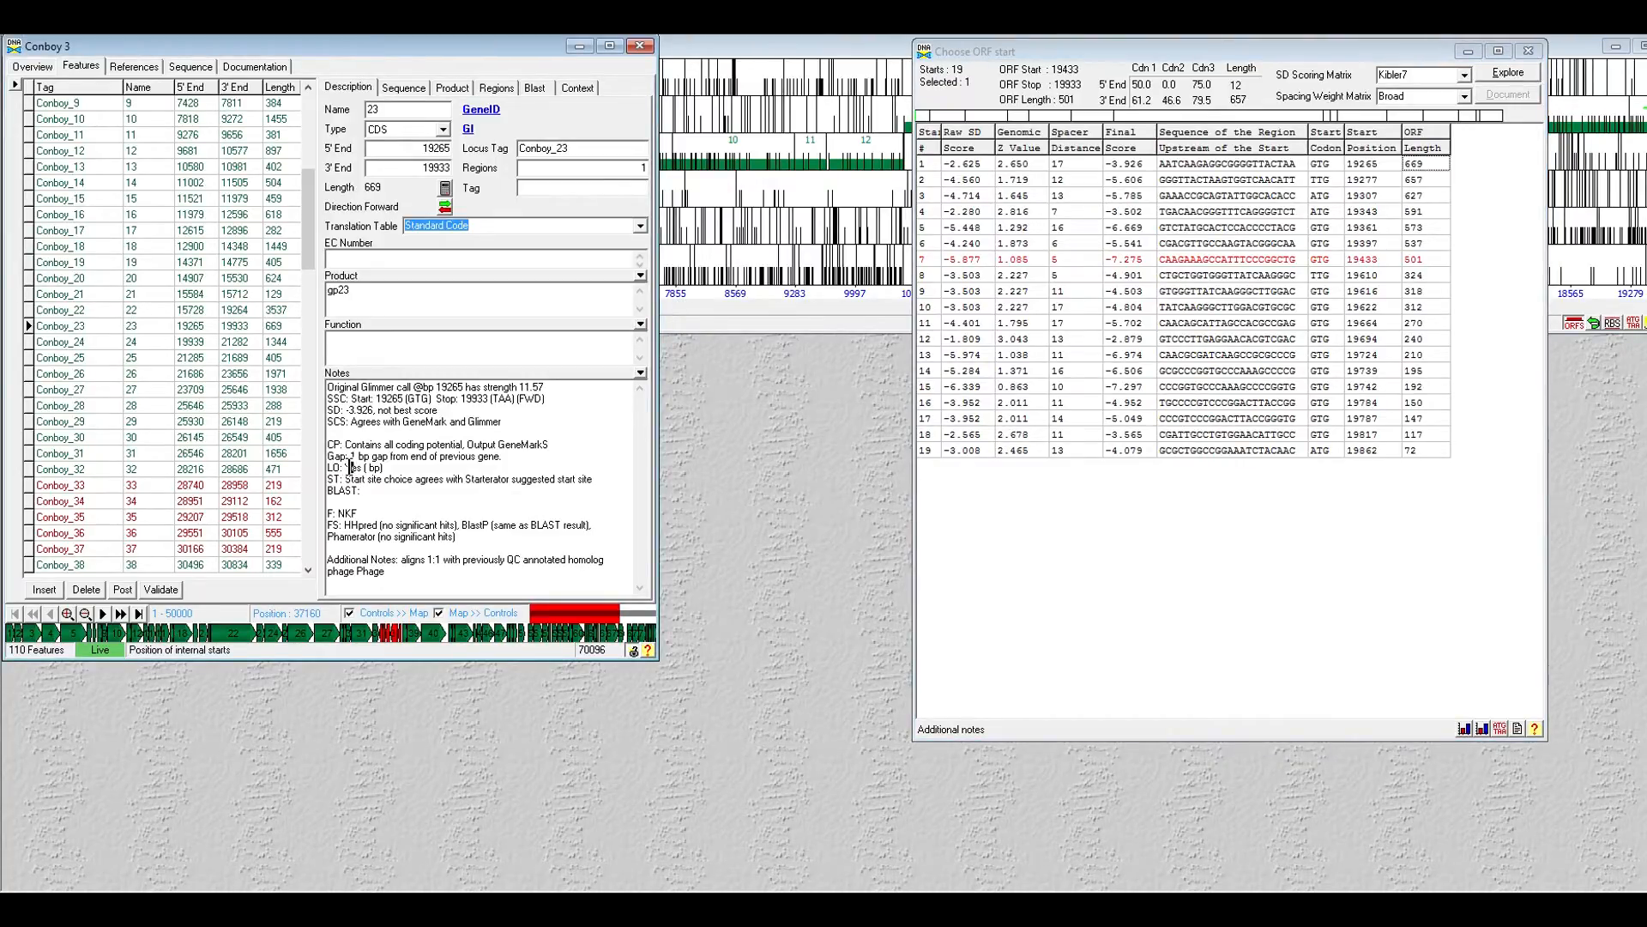
# - Make the LO line read 'Yes (669 bp)' and close the Choose ORF start window
pyautogui.click(363, 467)
pyautogui.click(1359, 230)
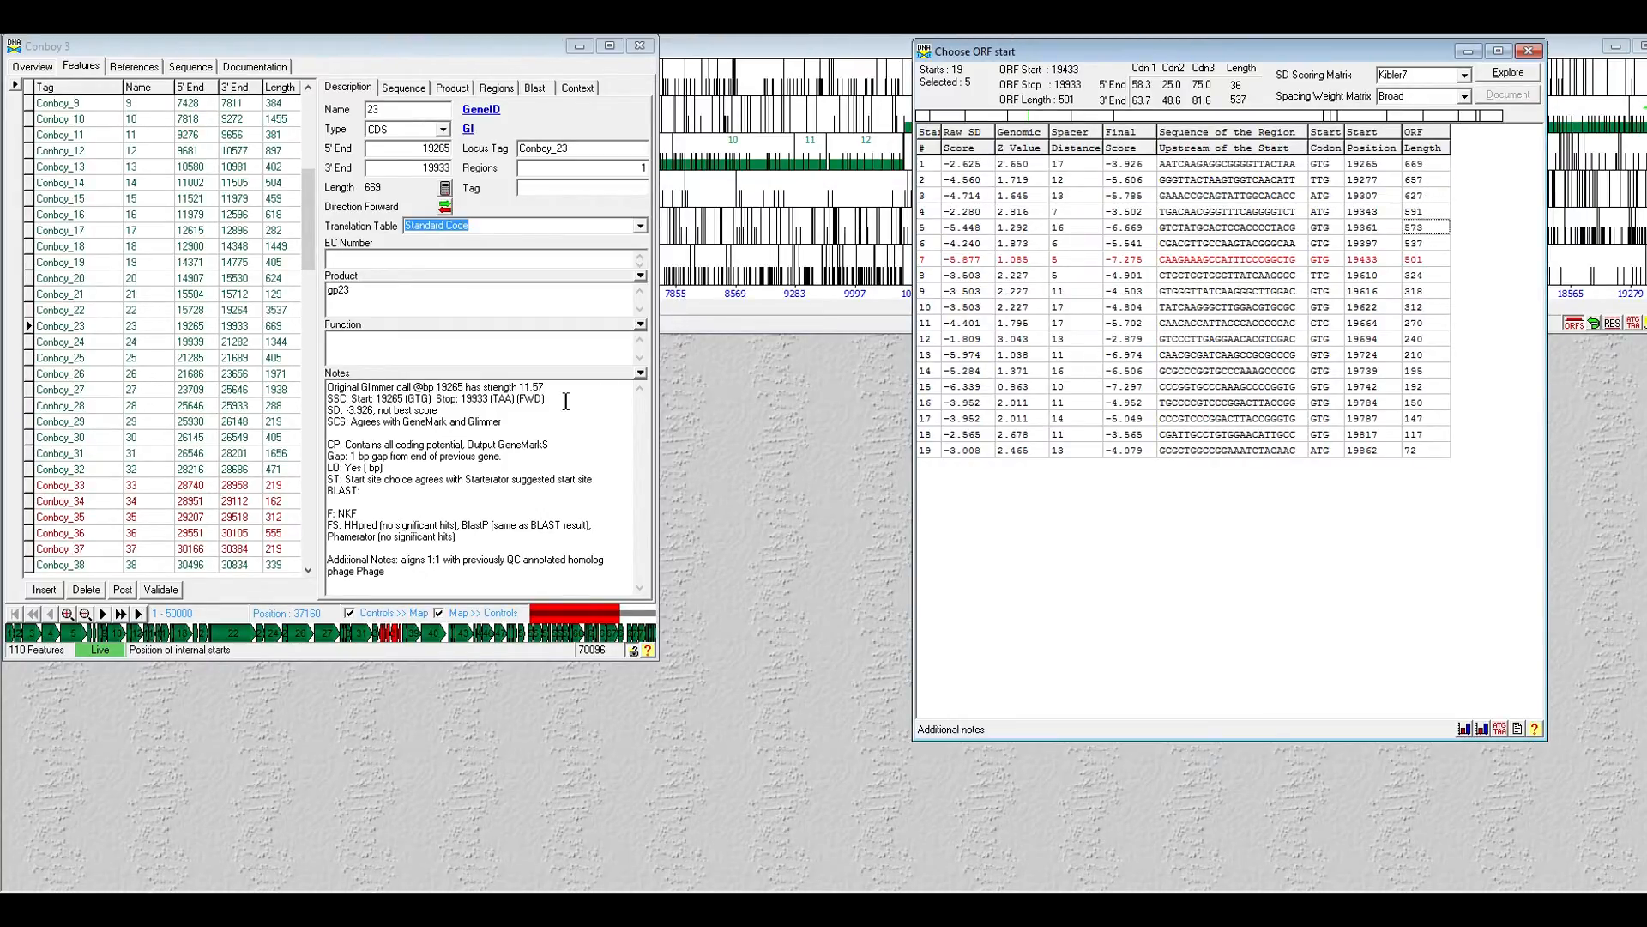
pyautogui.doubleClick(353, 470)
pyautogui.write('No')
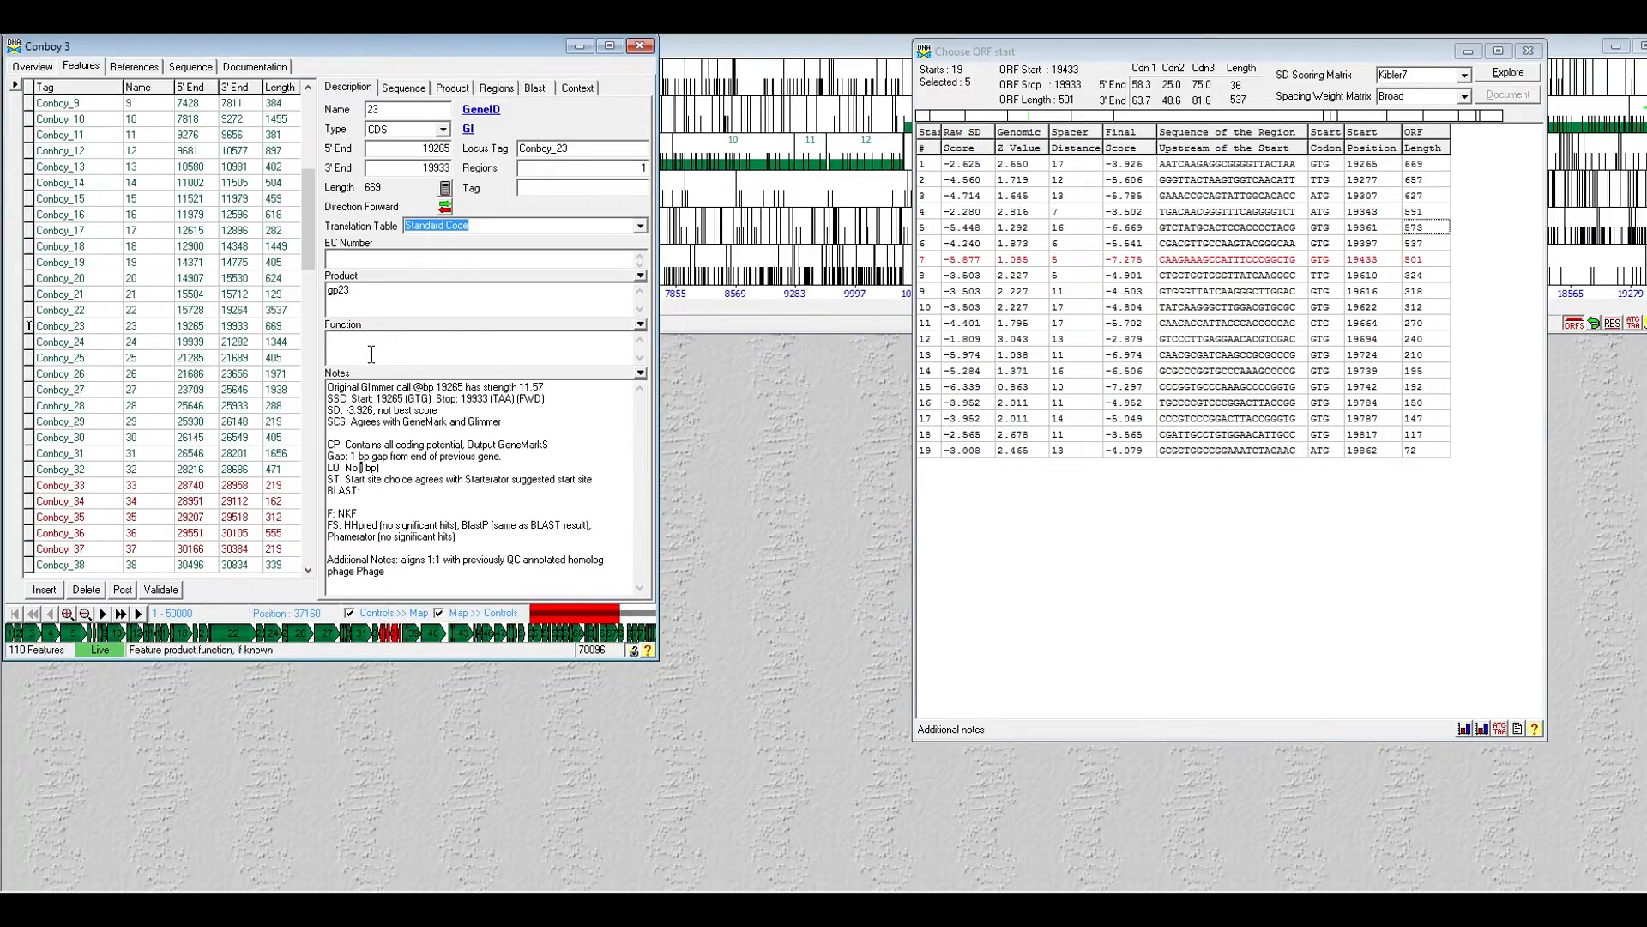
pyautogui.doubleClick(352, 467)
pyautogui.write('Yes')
pyautogui.click(1416, 164)
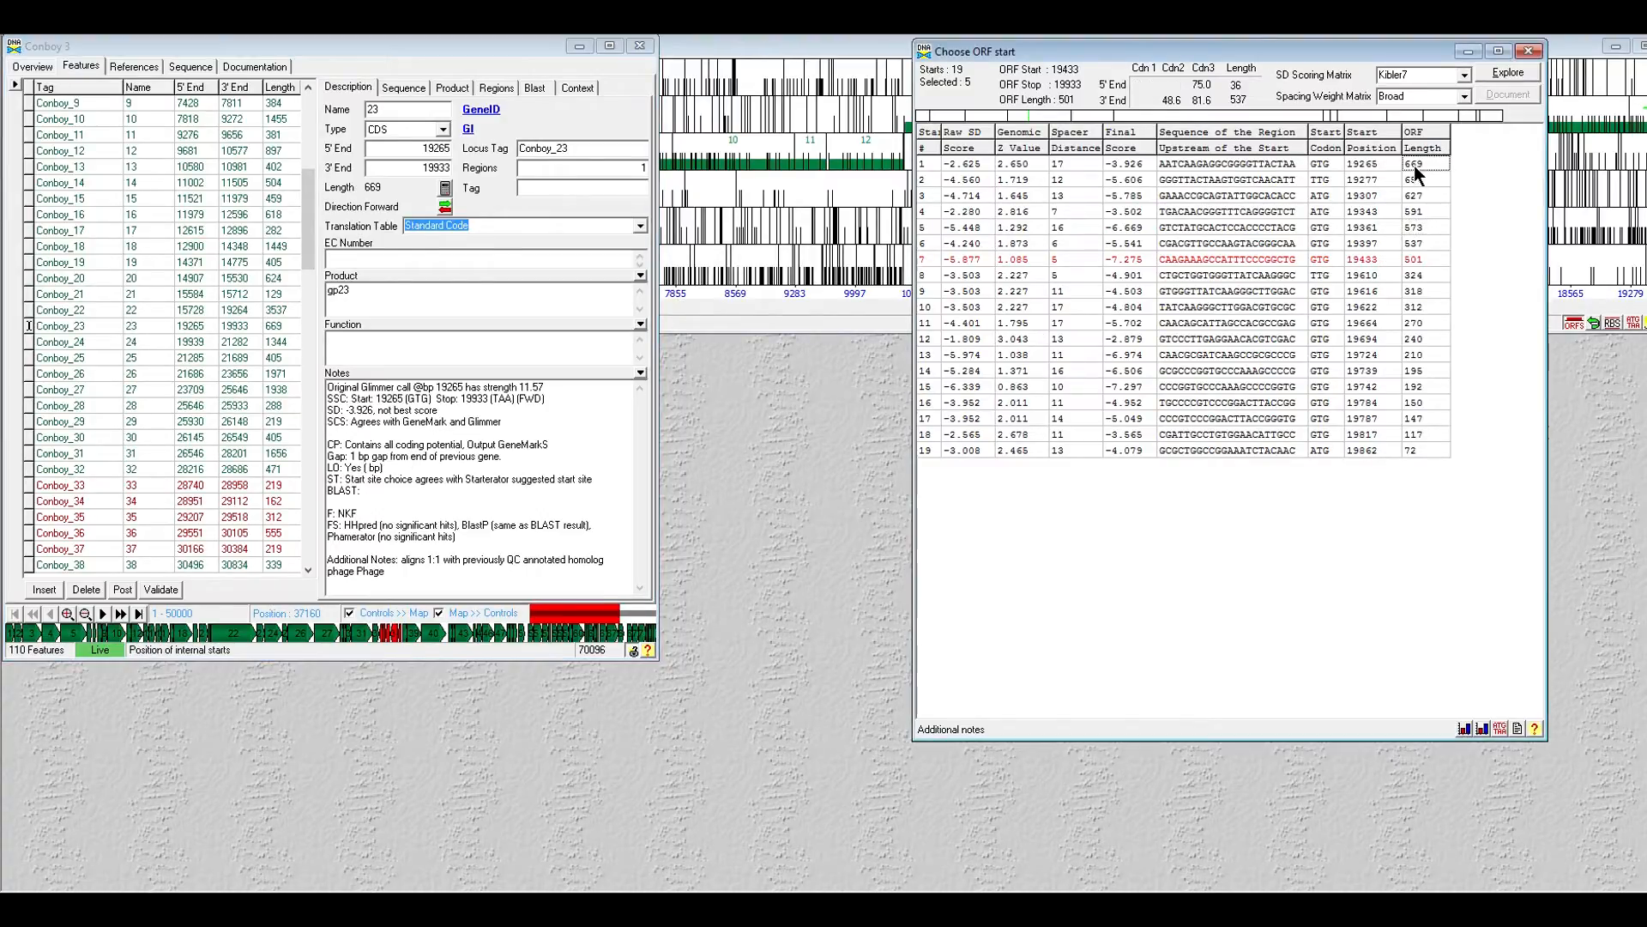
pyautogui.click(369, 468)
pyautogui.write('669')
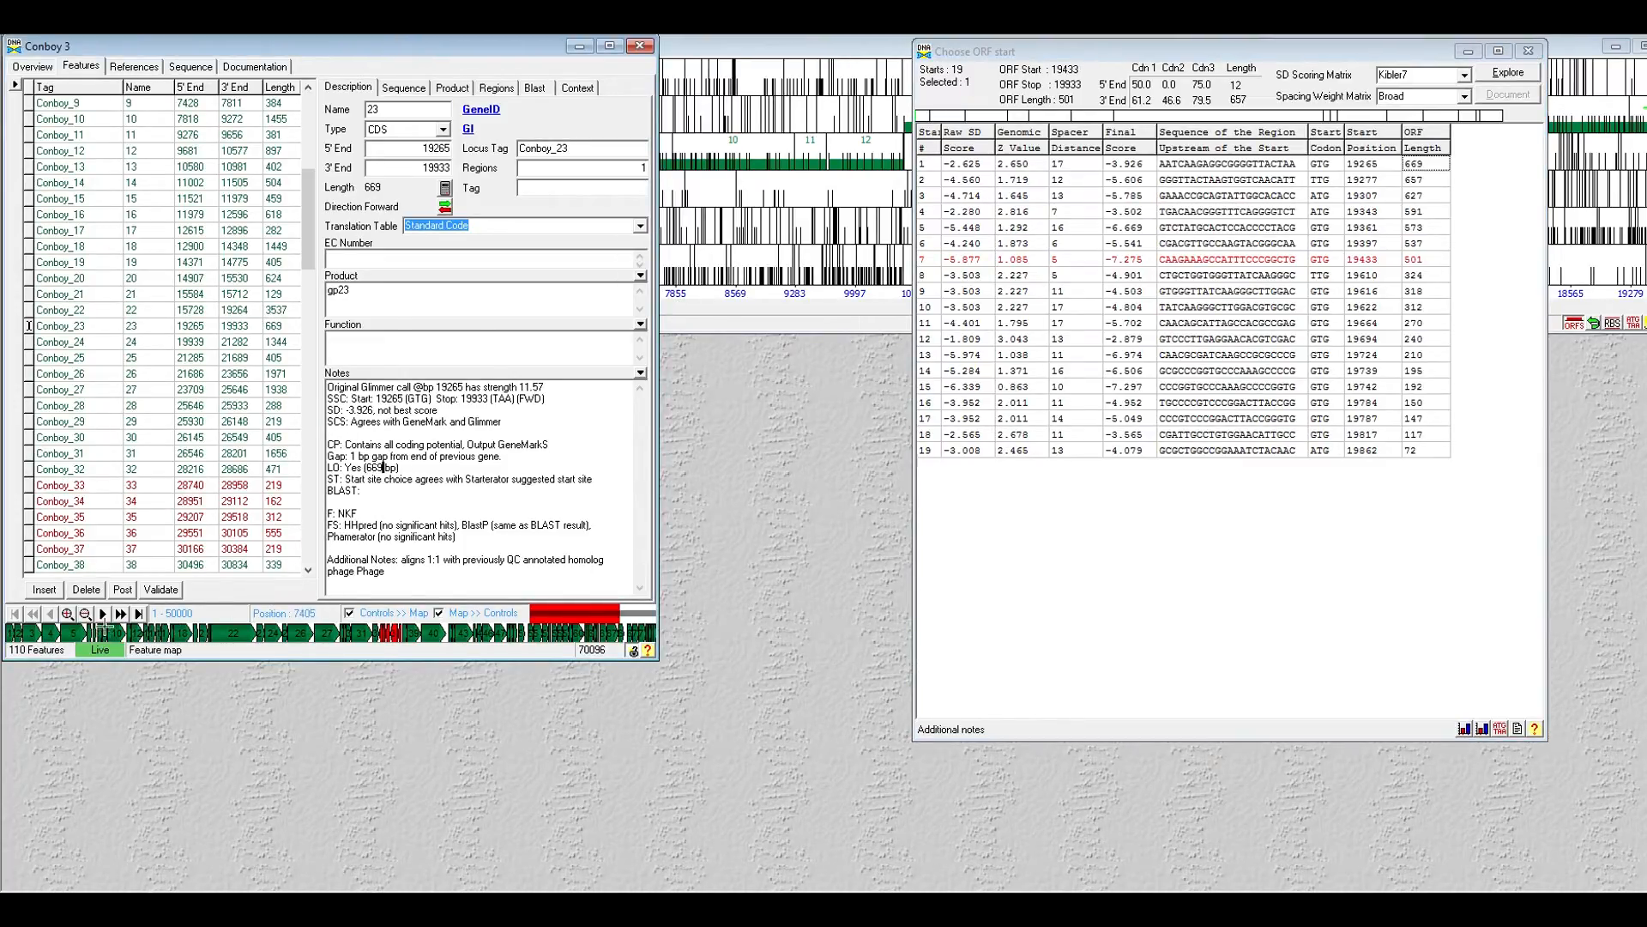
pyautogui.click(426, 506)
pyautogui.click(1528, 51)
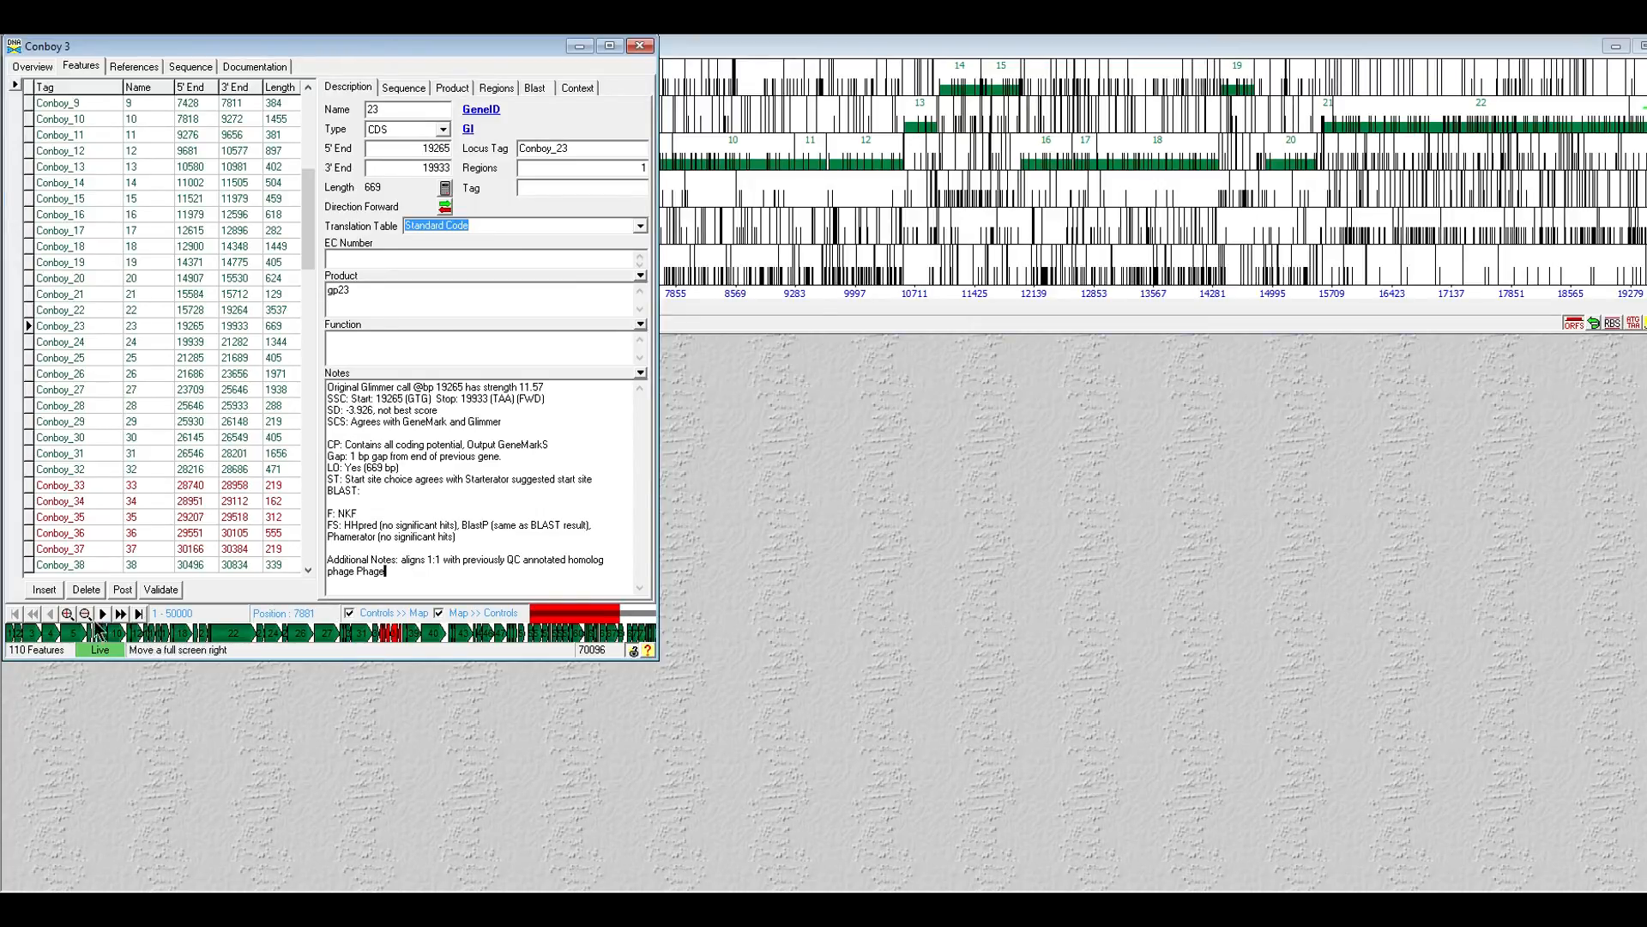
# - Post the filled SSC, SD, Gap and LO 'Yes (669 bp)' notes to gp23
pyautogui.click(122, 590)
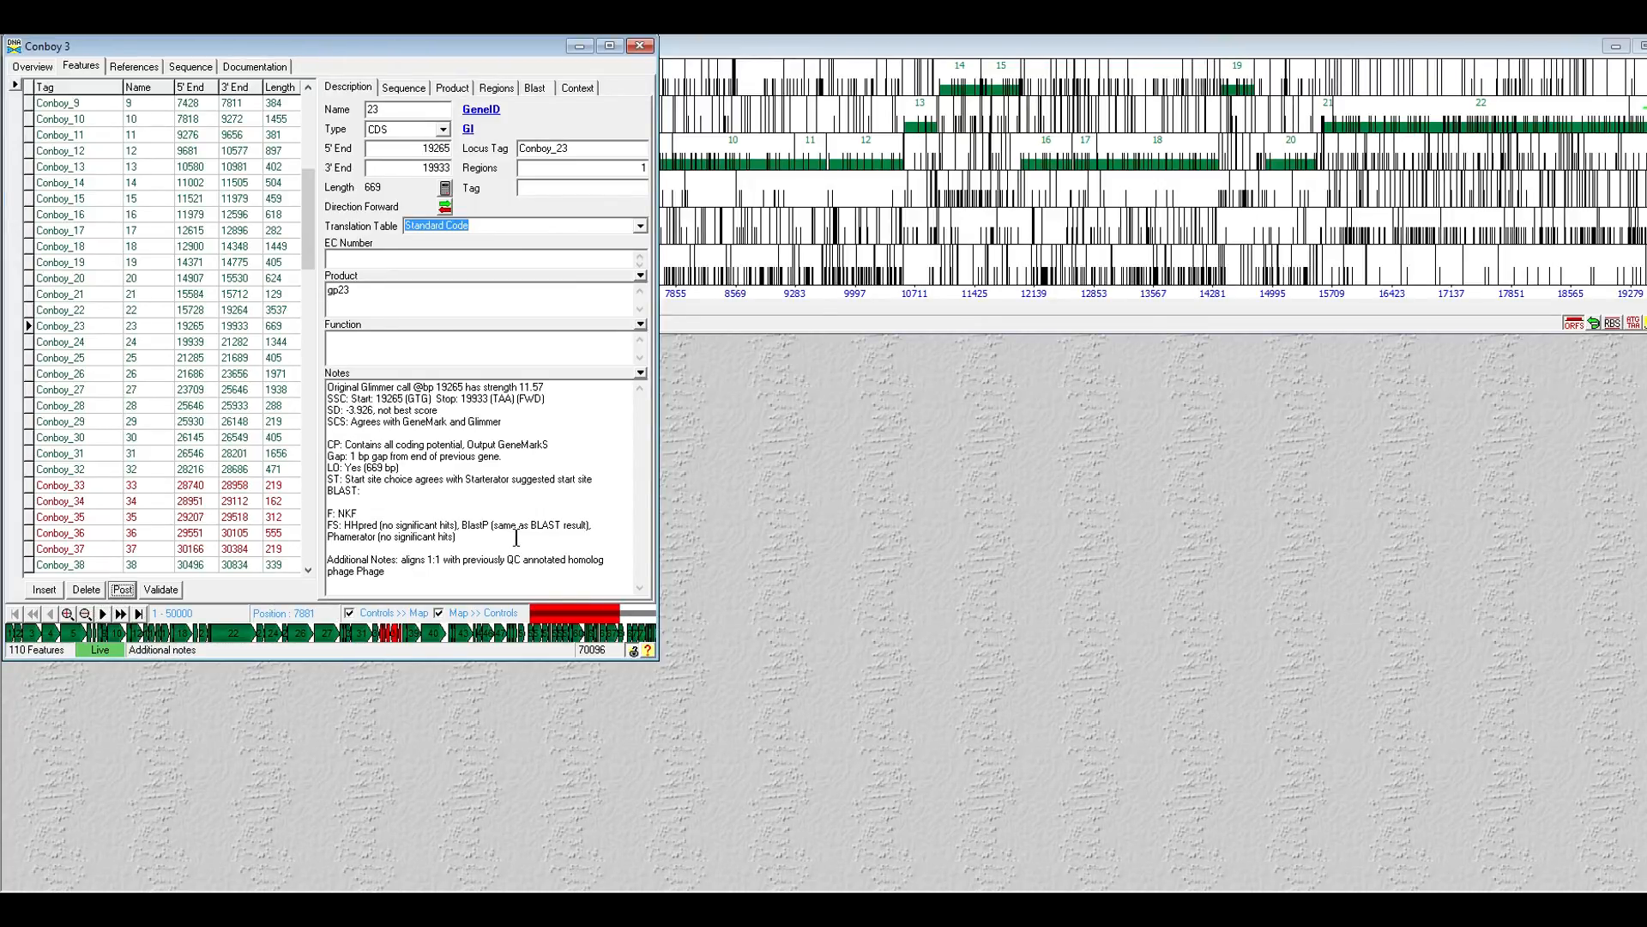